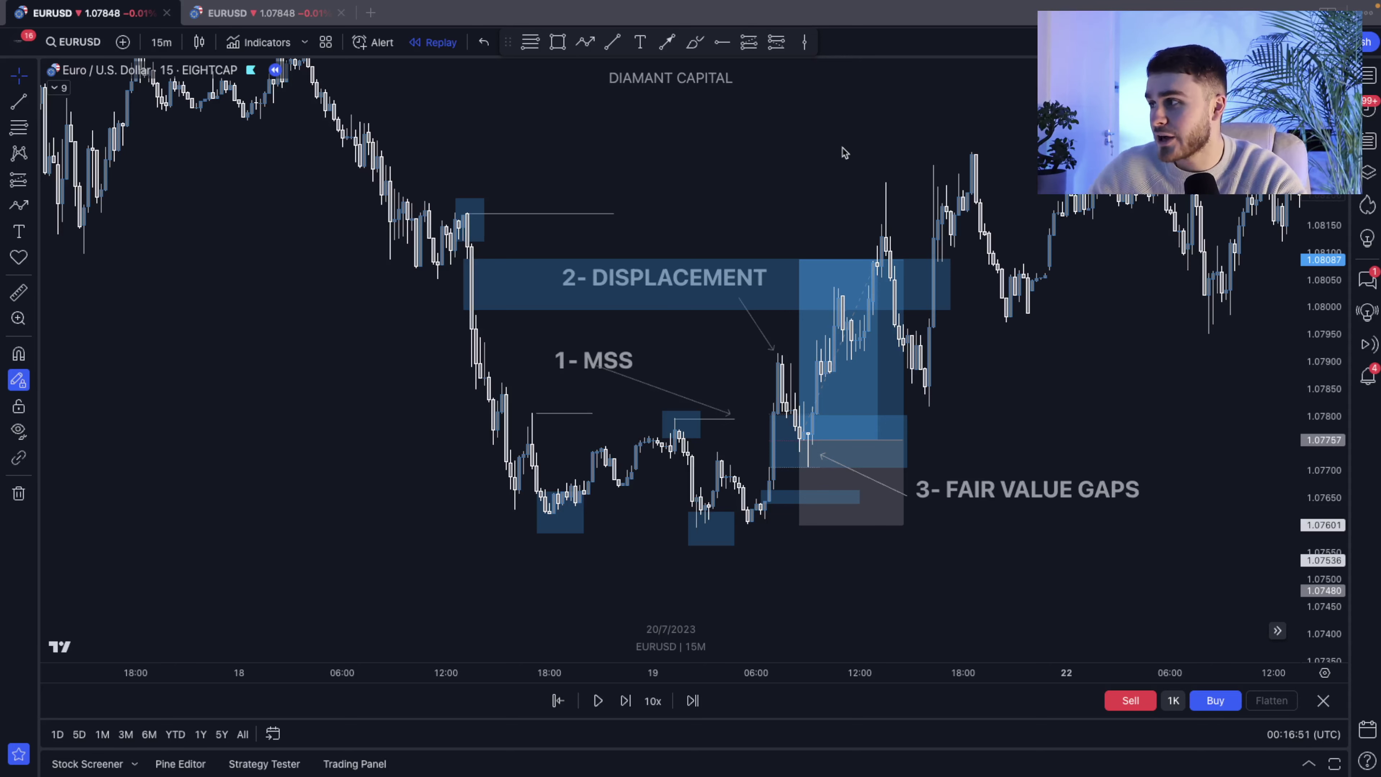
Pan the EURUSD chart from the annotated MSS example to the hand-drawn W zigzag sketches
drag(846, 152, 894, 245)
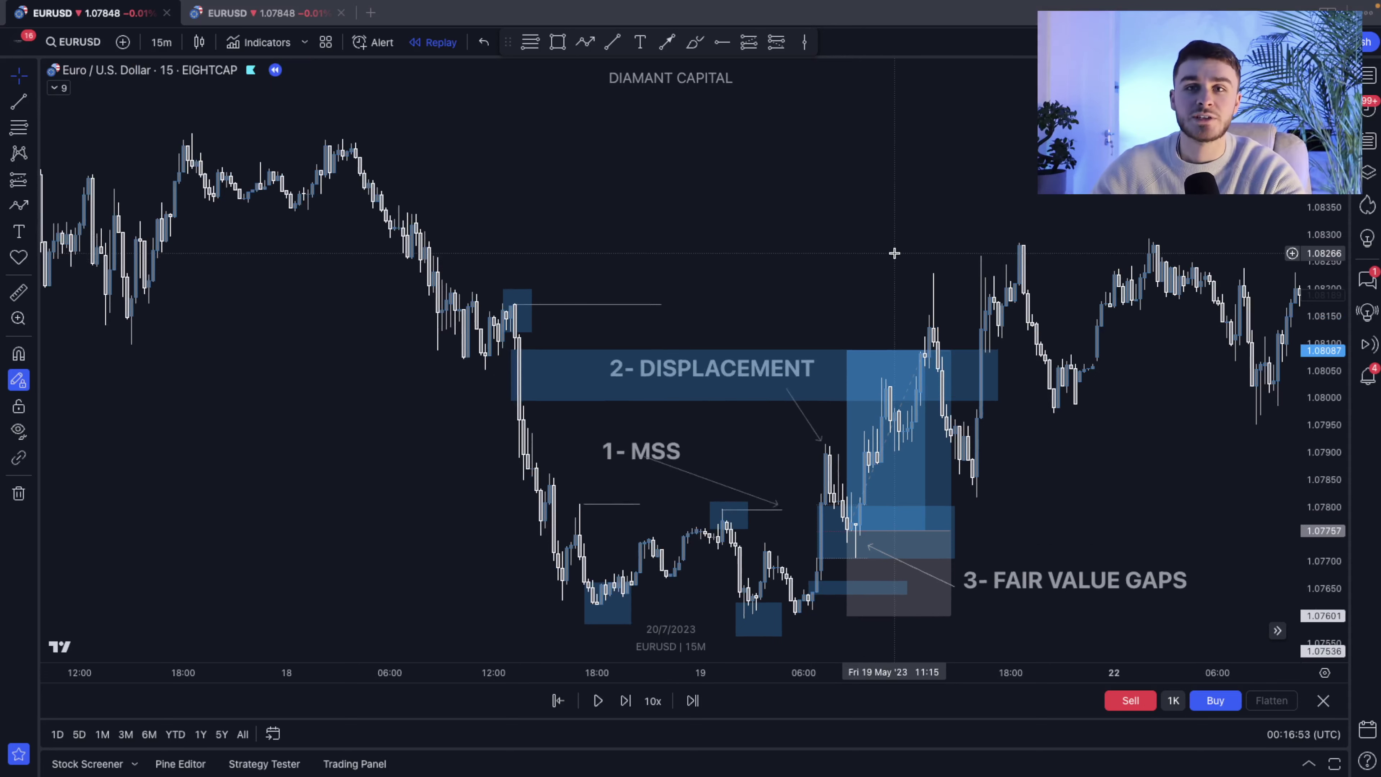
mouse_move(857, 253)
mouse_down()
mouse_move(910, 401)
mouse_move(913, 457)
mouse_move(743, 525)
mouse_up()
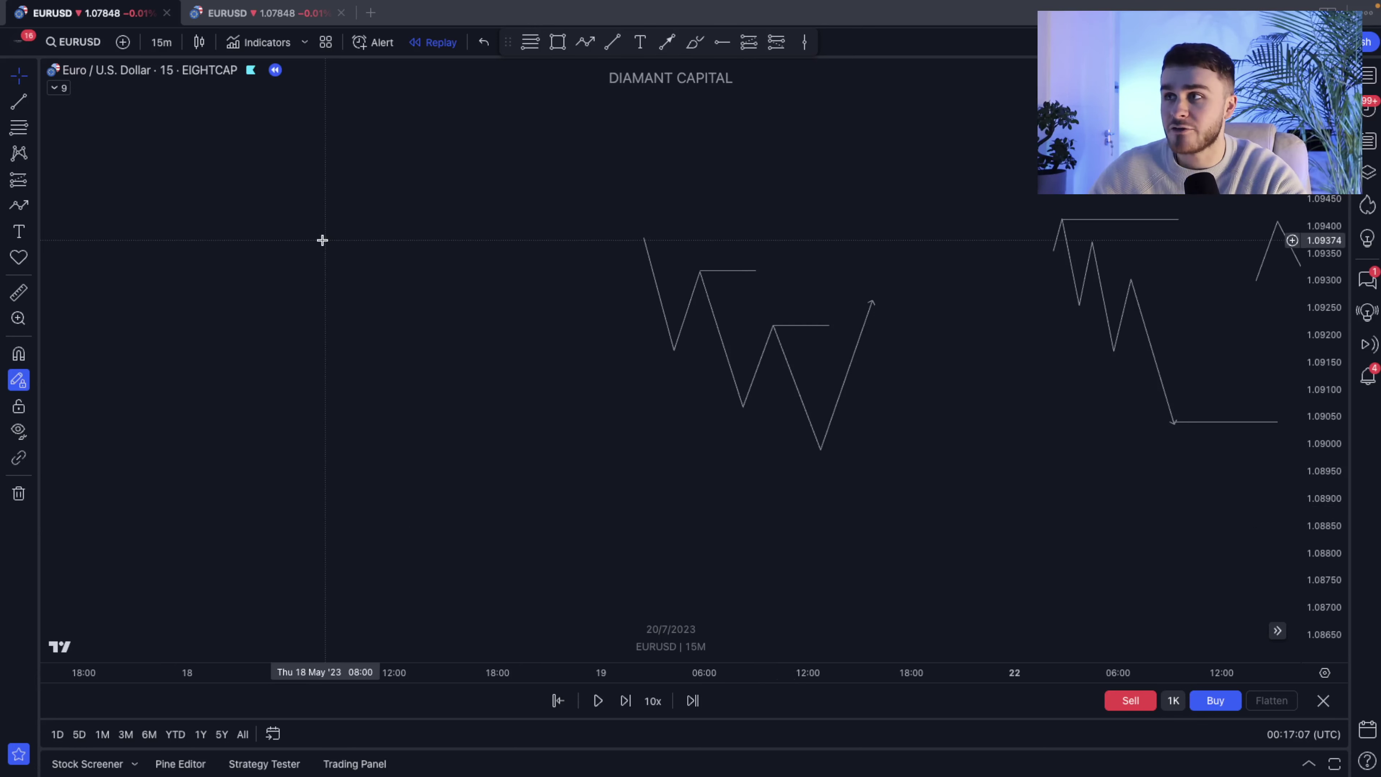
In empty chart space, sketch a six-point zigzag price path with a deep low and a rally
drag(375, 228, 798, 216)
drag(583, 241, 691, 358)
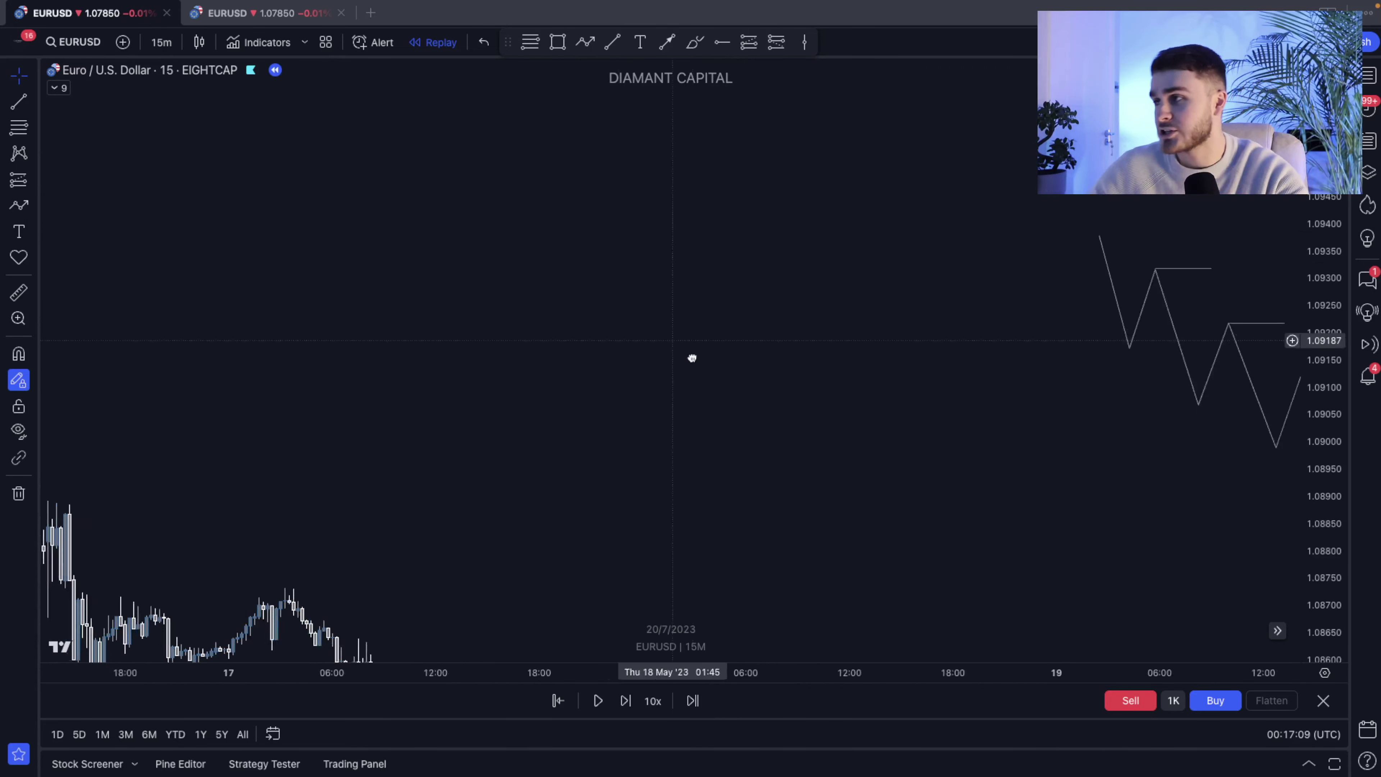
click(18, 205)
click(255, 217)
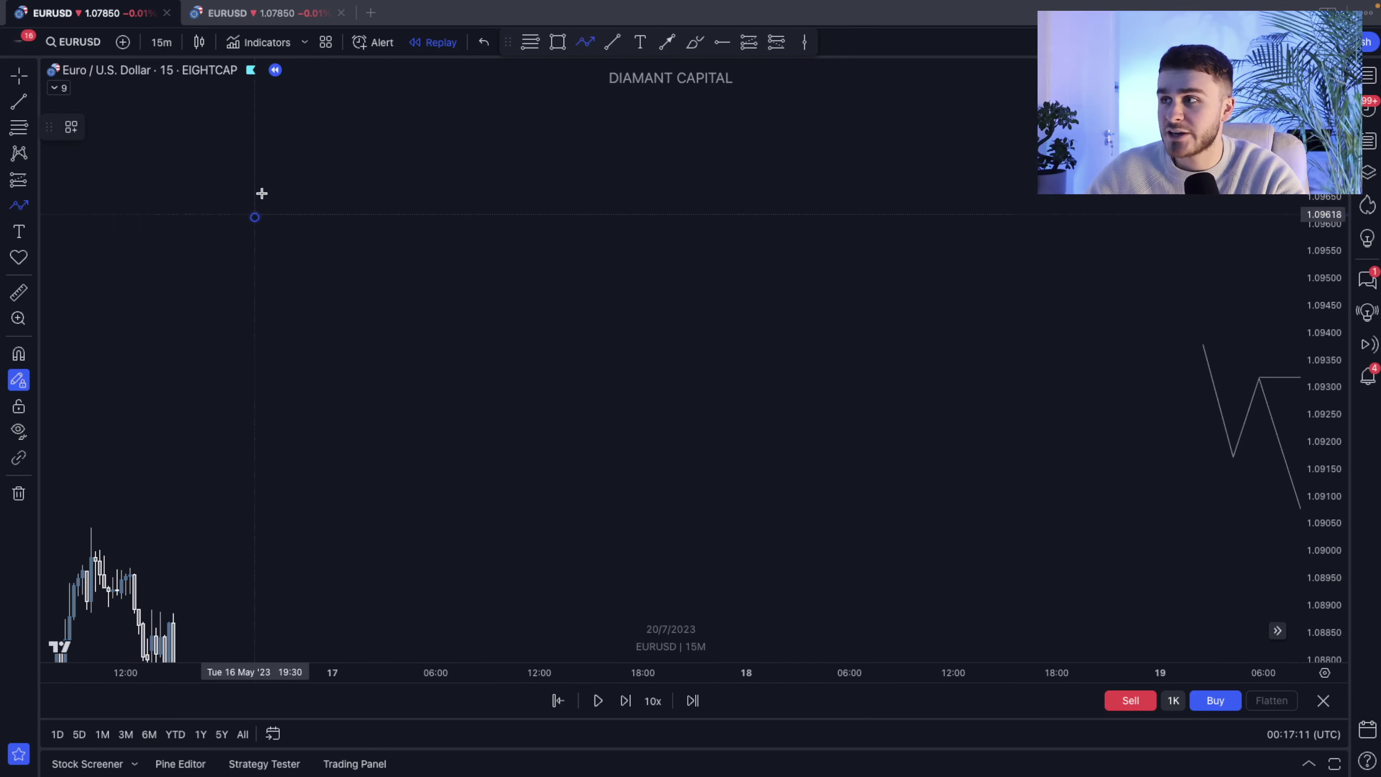
click(289, 160)
click(320, 240)
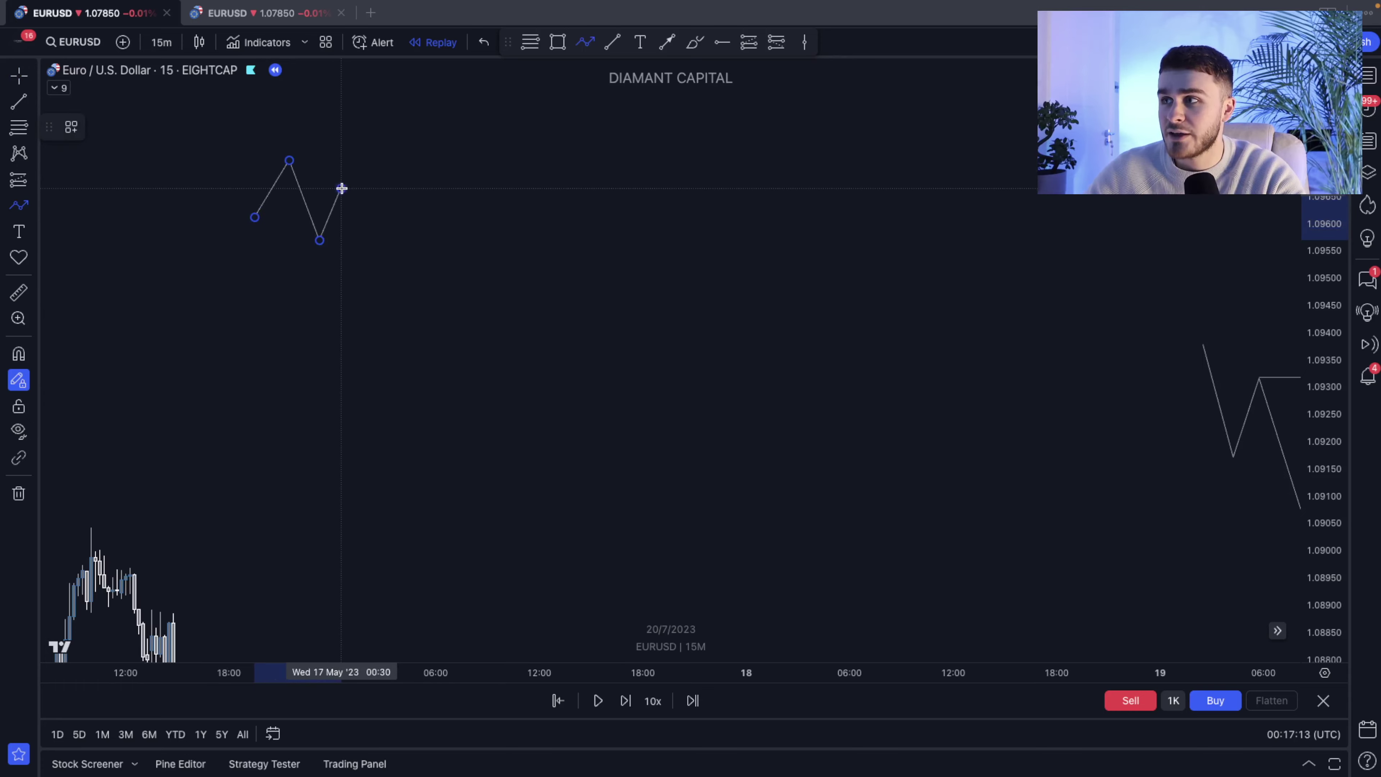
click(341, 188)
click(452, 521)
click(516, 376)
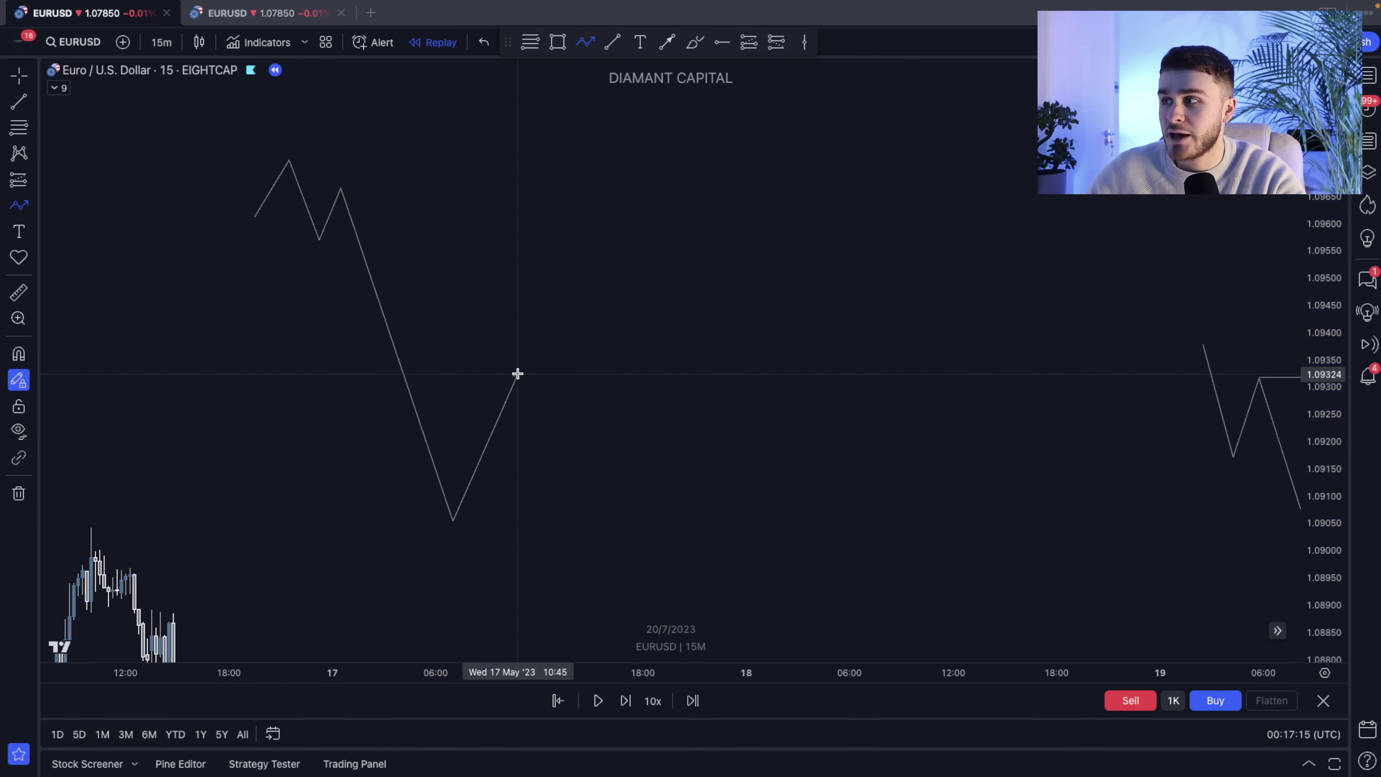
Draw a blue rectangle zone across the zigzag's high
click(557, 42)
drag(321, 190, 941, 245)
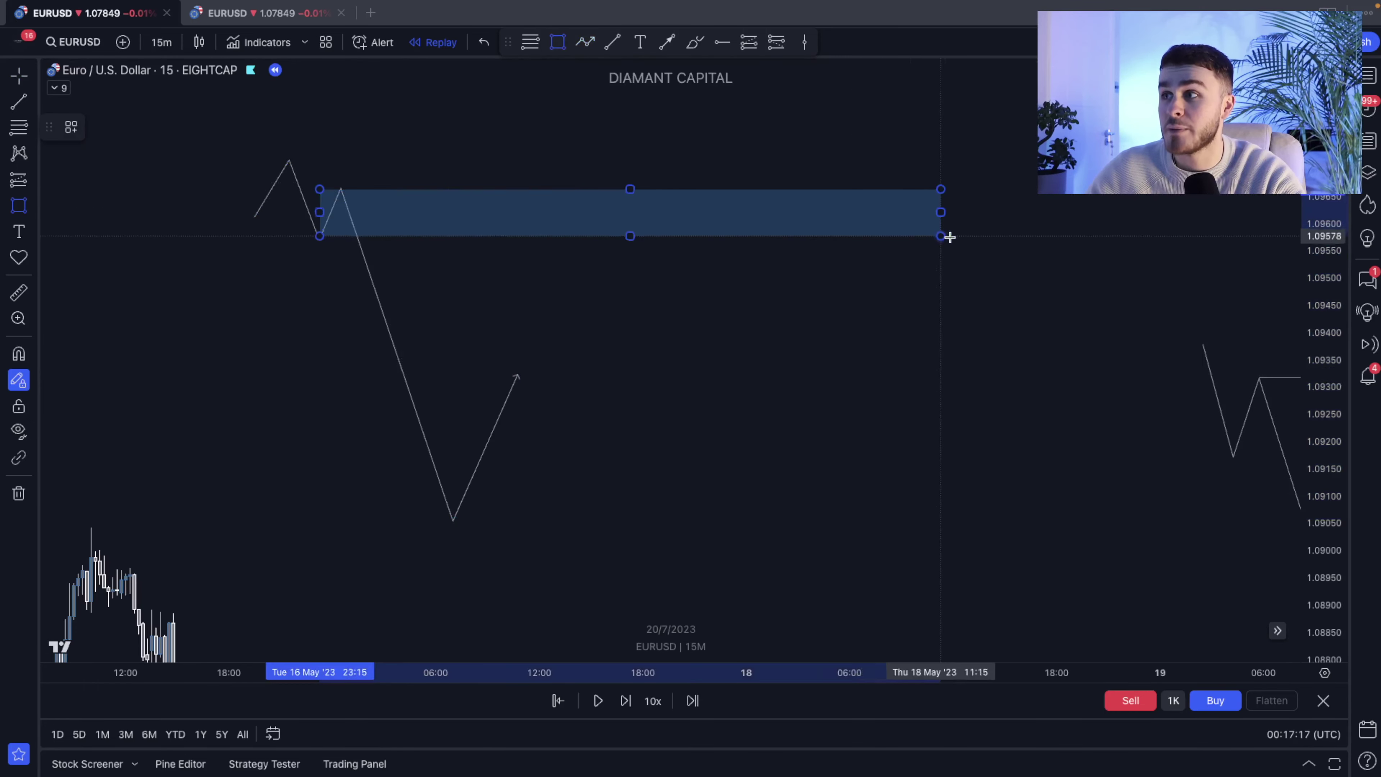
click(736, 132)
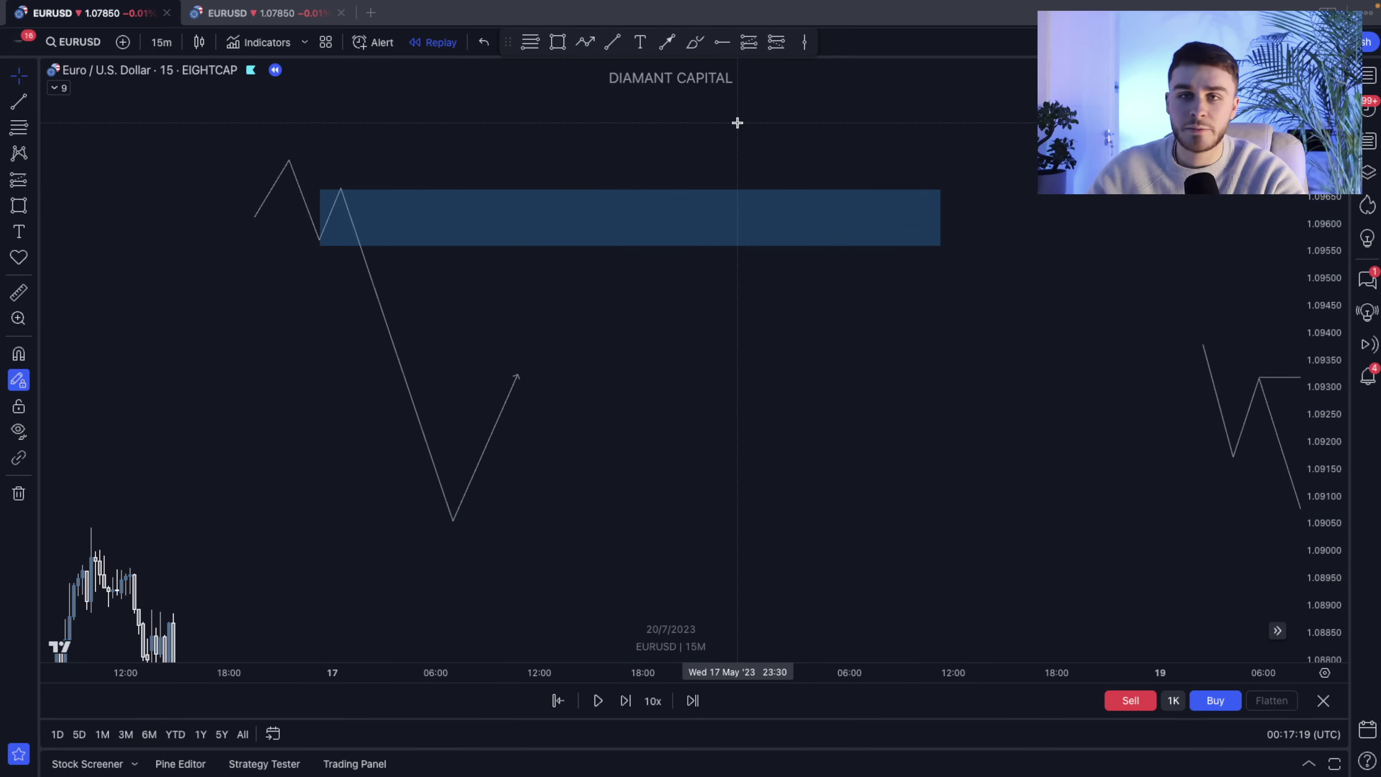
Place a short position at the zone's bottom, stop above the zone, target at the low (4.1 R/R)
click(772, 43)
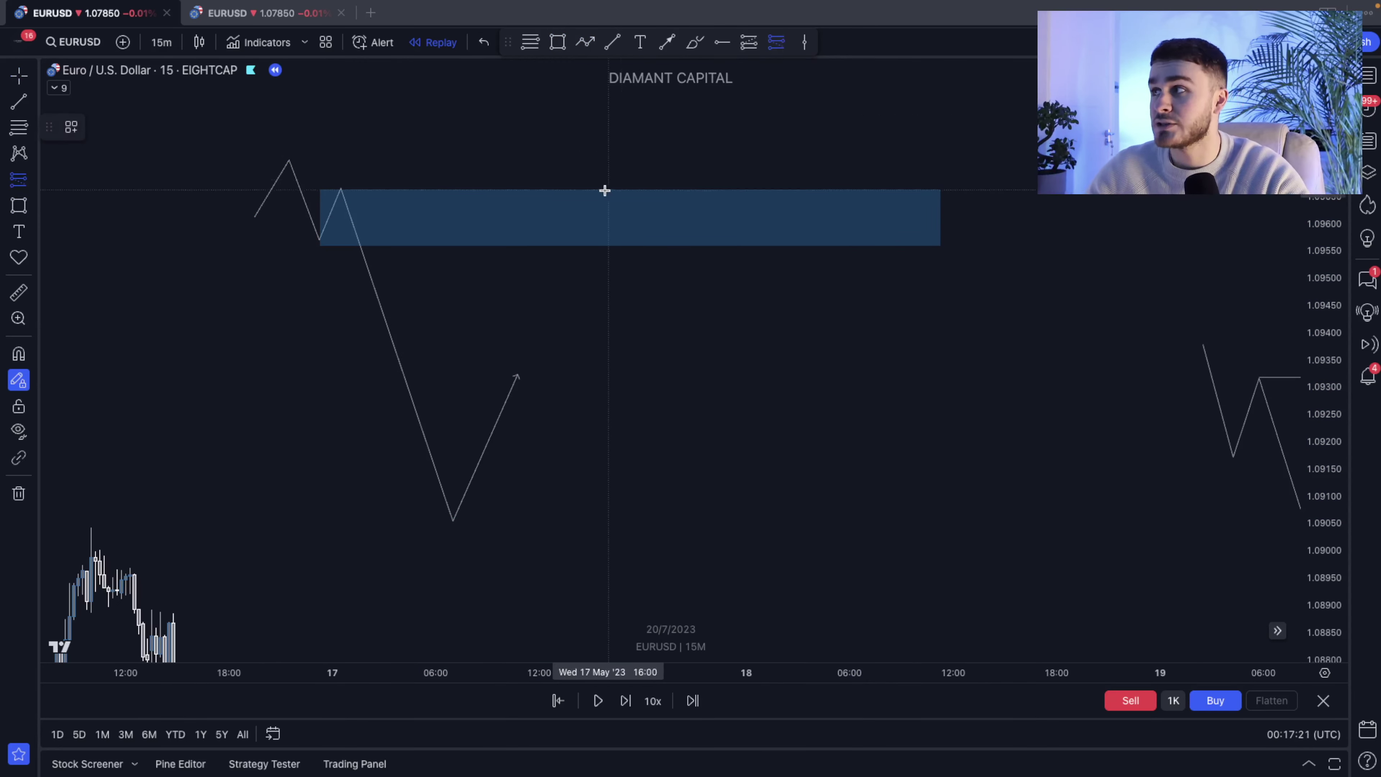
click(570, 250)
drag(571, 93, 569, 182)
drag(570, 415, 569, 524)
click(495, 437)
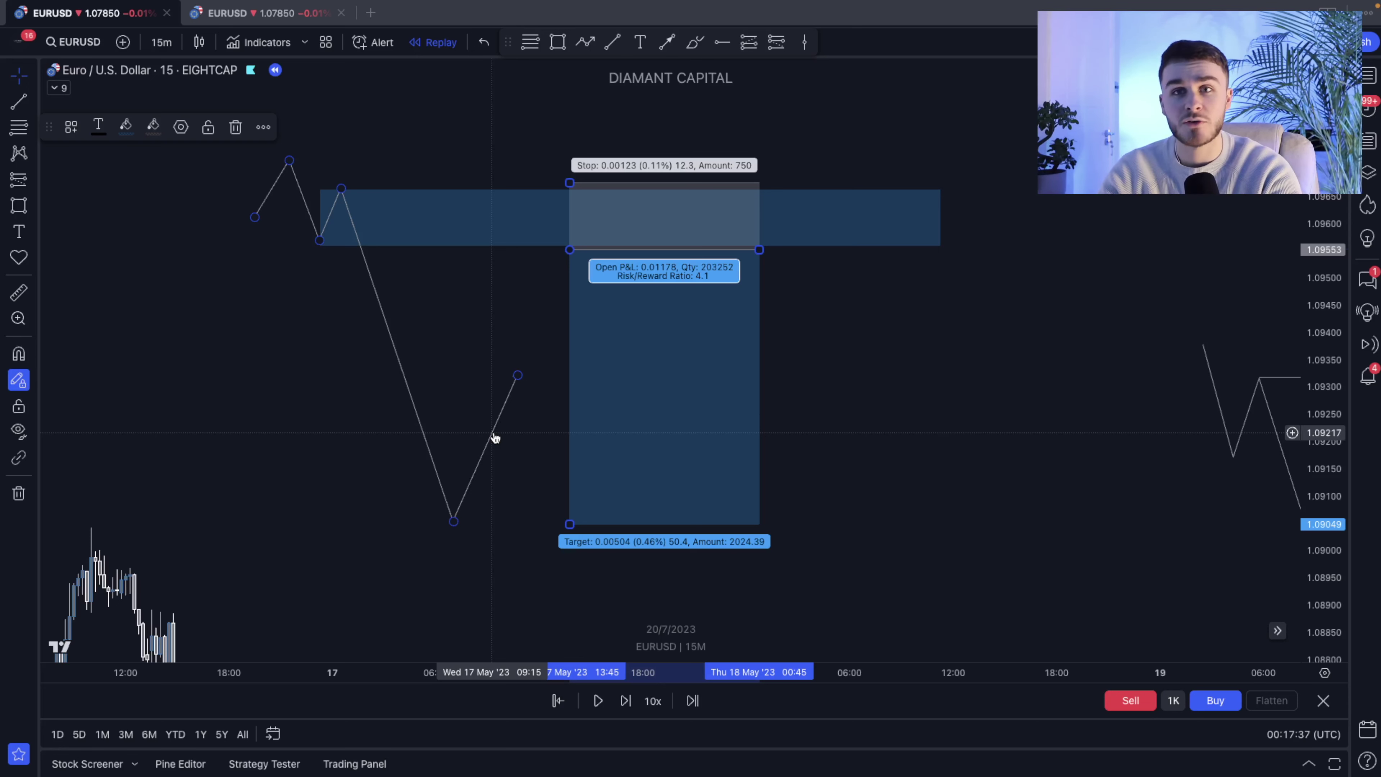
Shift the short position box to the left and narrow its width
key(Escape)
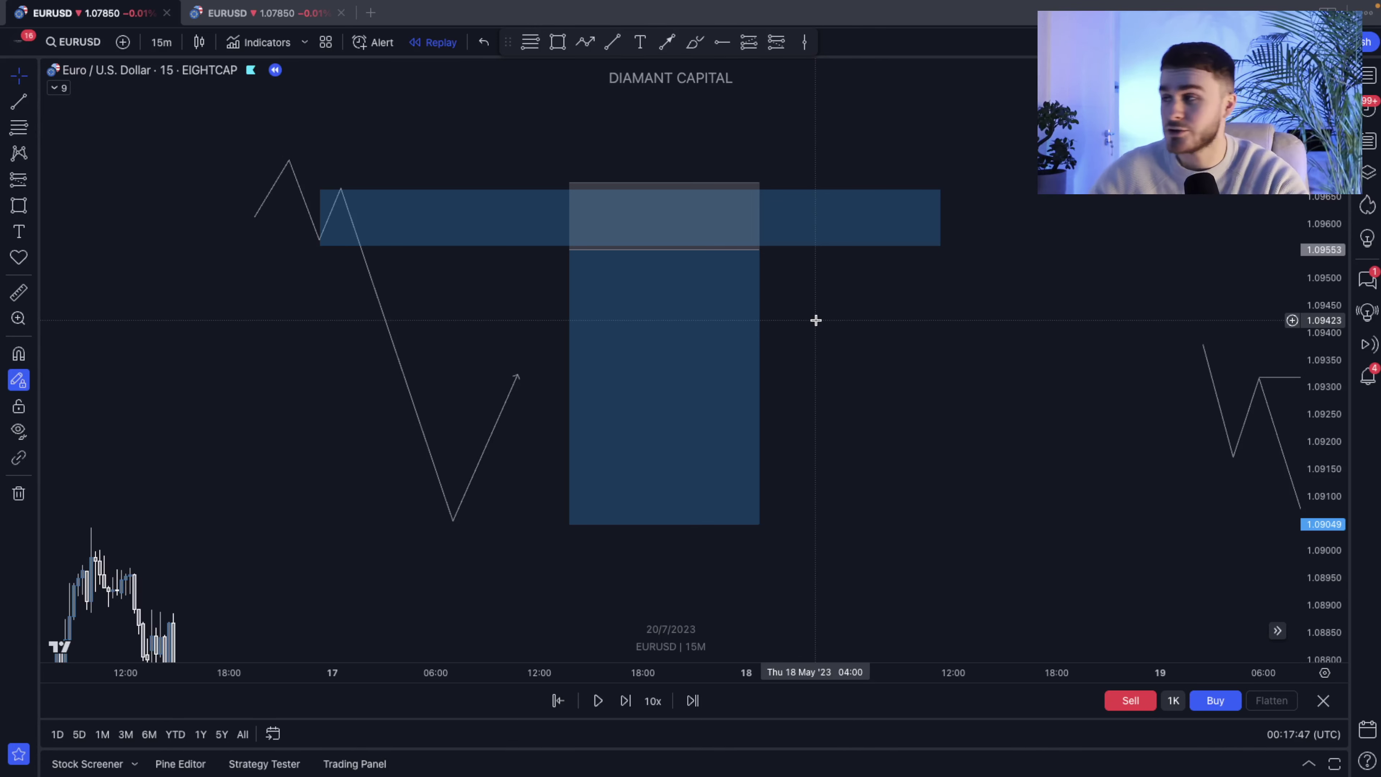
drag(748, 309, 658, 306)
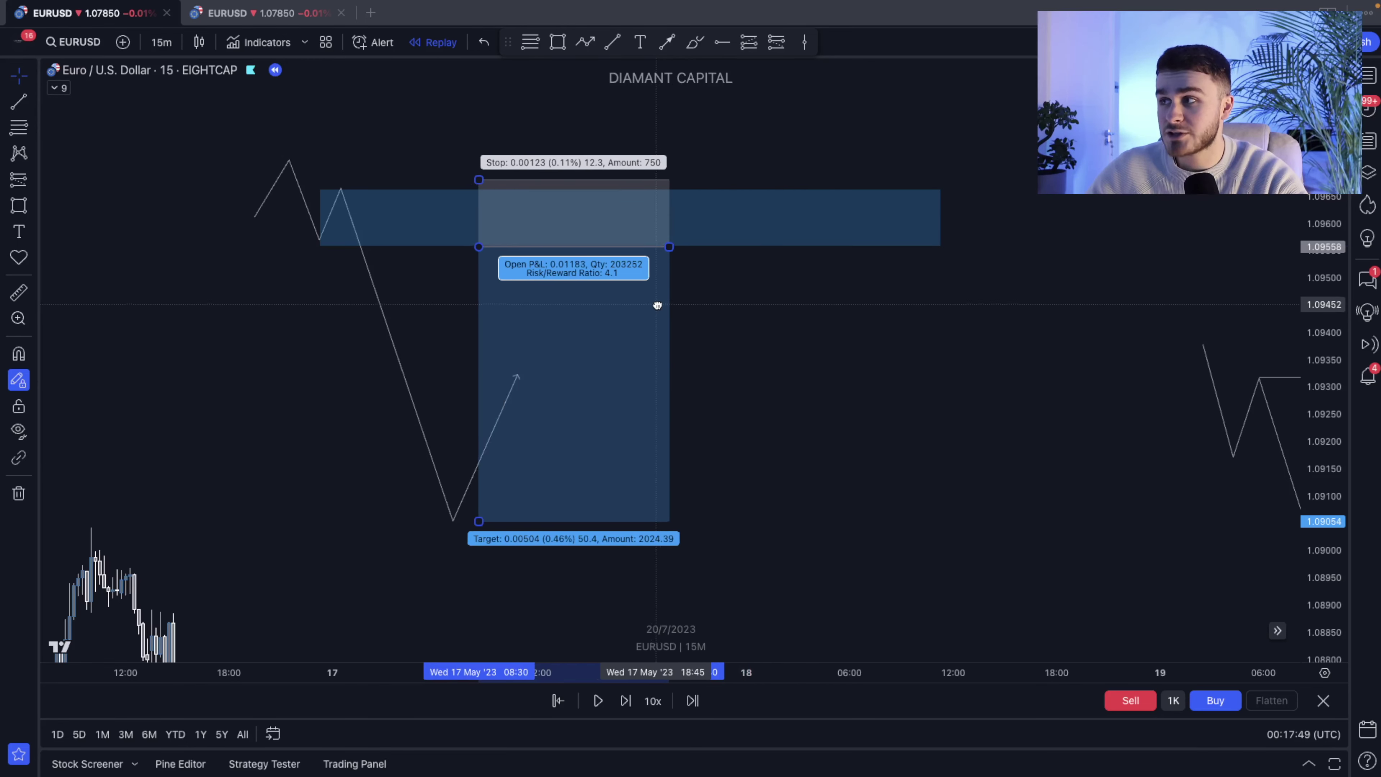
click(779, 300)
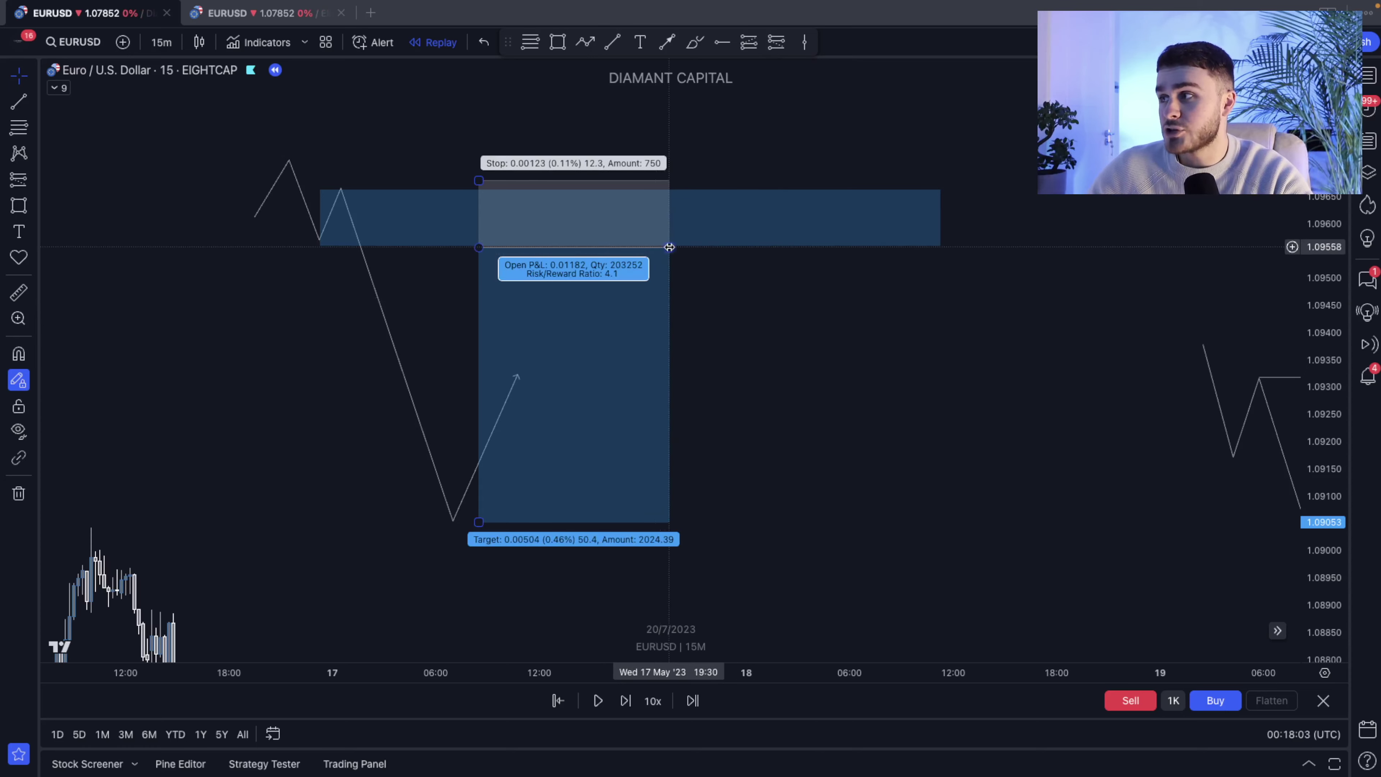
drag(669, 247, 553, 243)
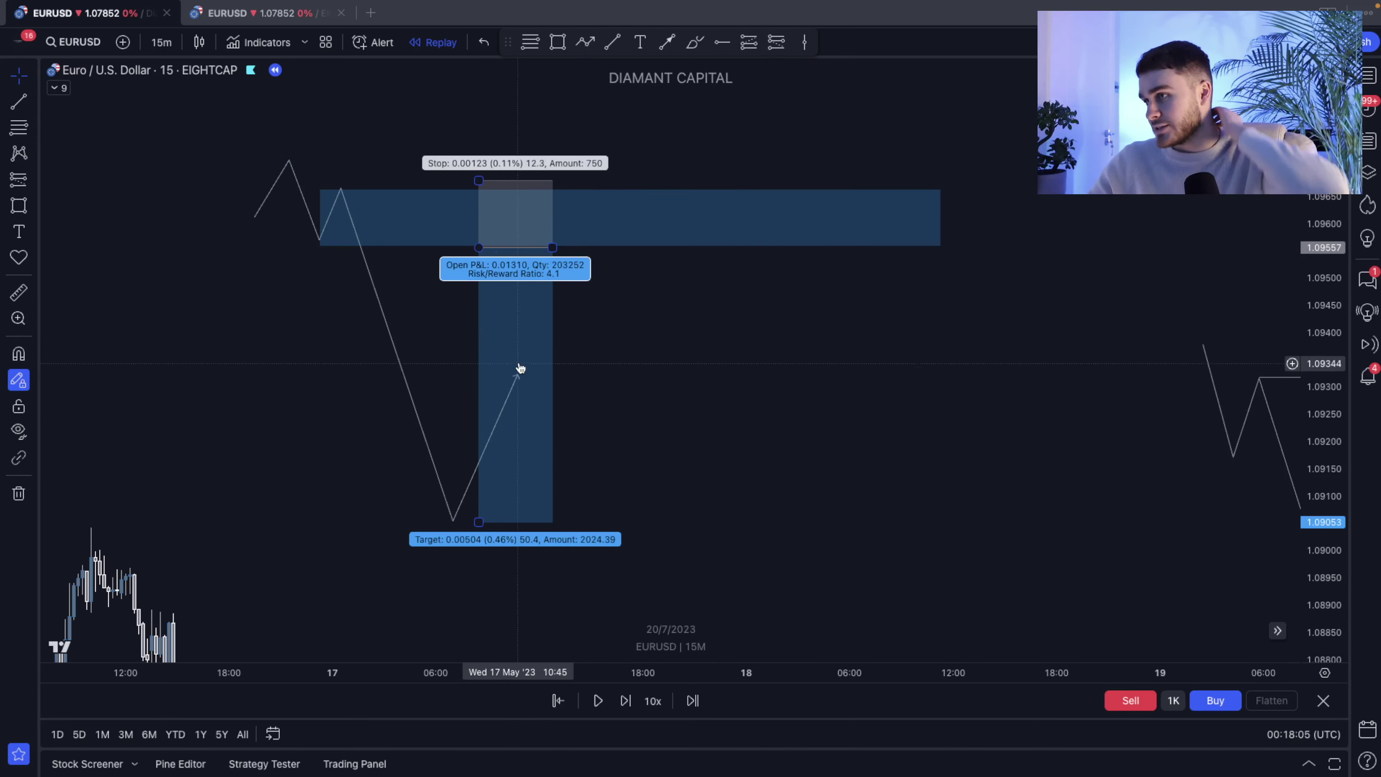
Drag the zigzag's final point up so the rally leg ends inside the blue zone
drag(518, 376, 609, 234)
click(684, 330)
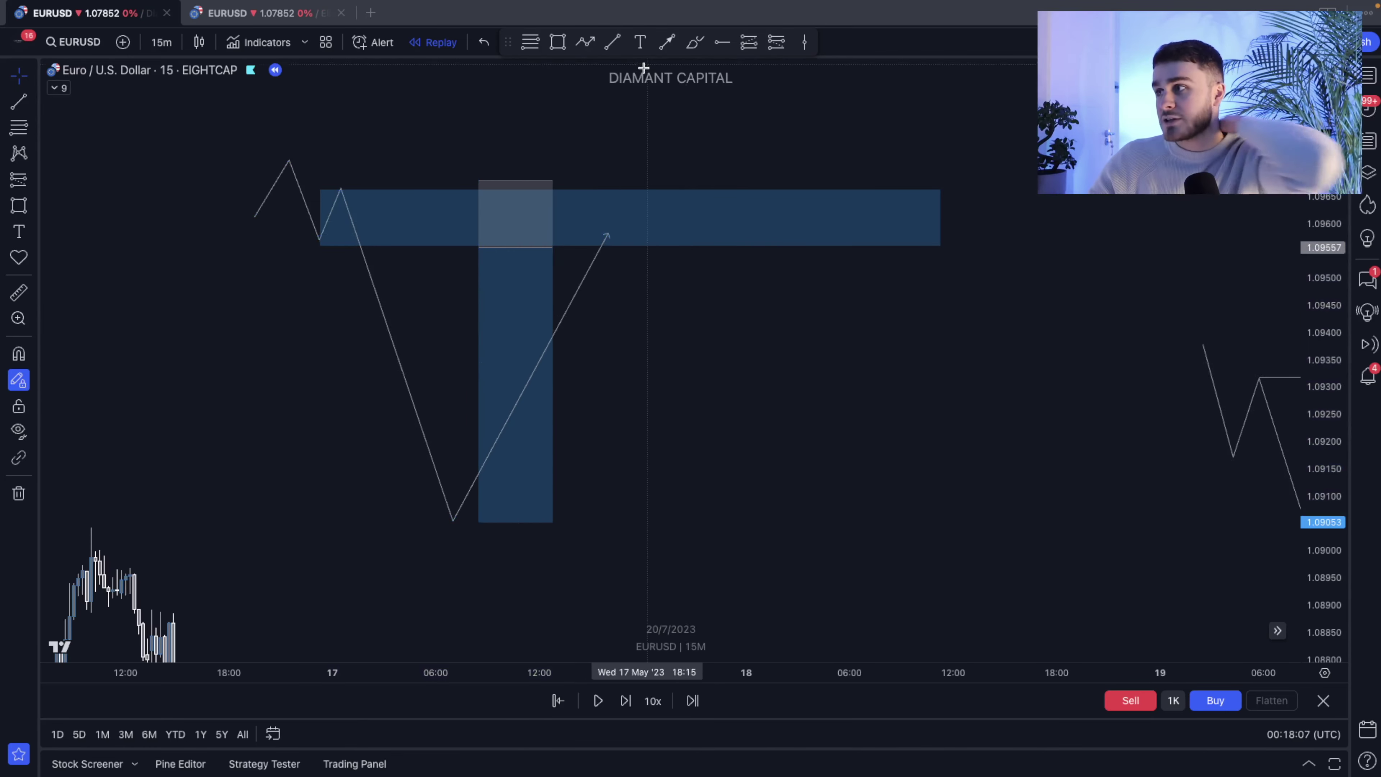
click(598, 45)
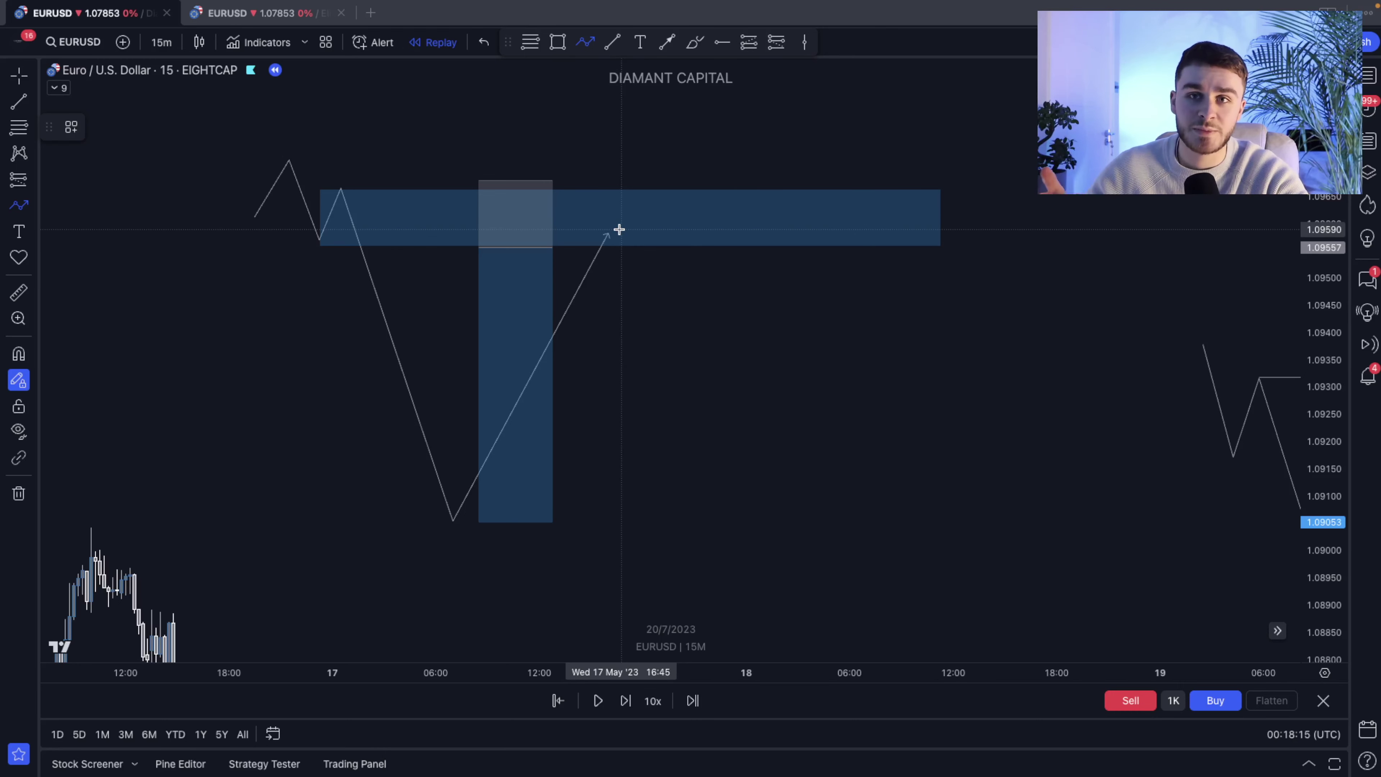
key(Escape)
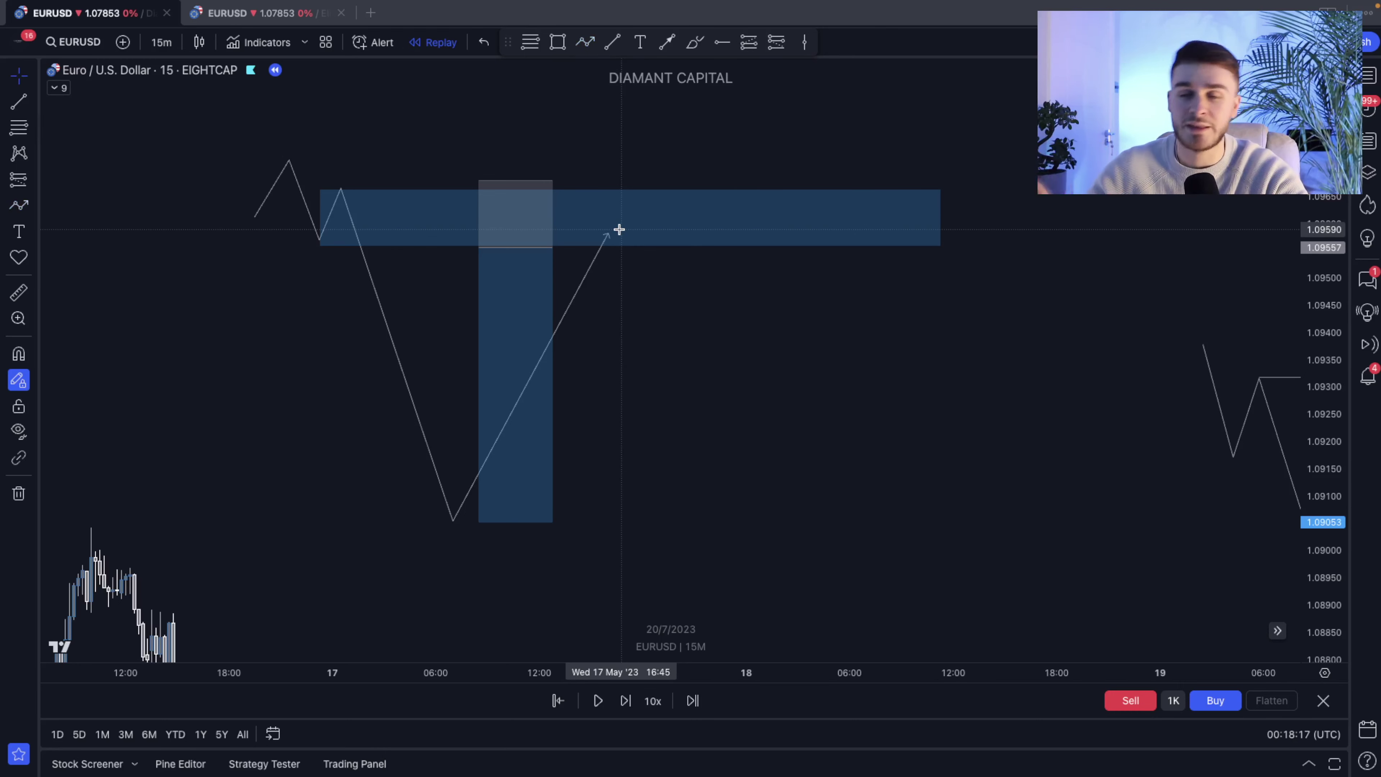
Pan through the later downward sketches and shift the rightmost zigzag sketch slightly right
drag(920, 411, 484, 192)
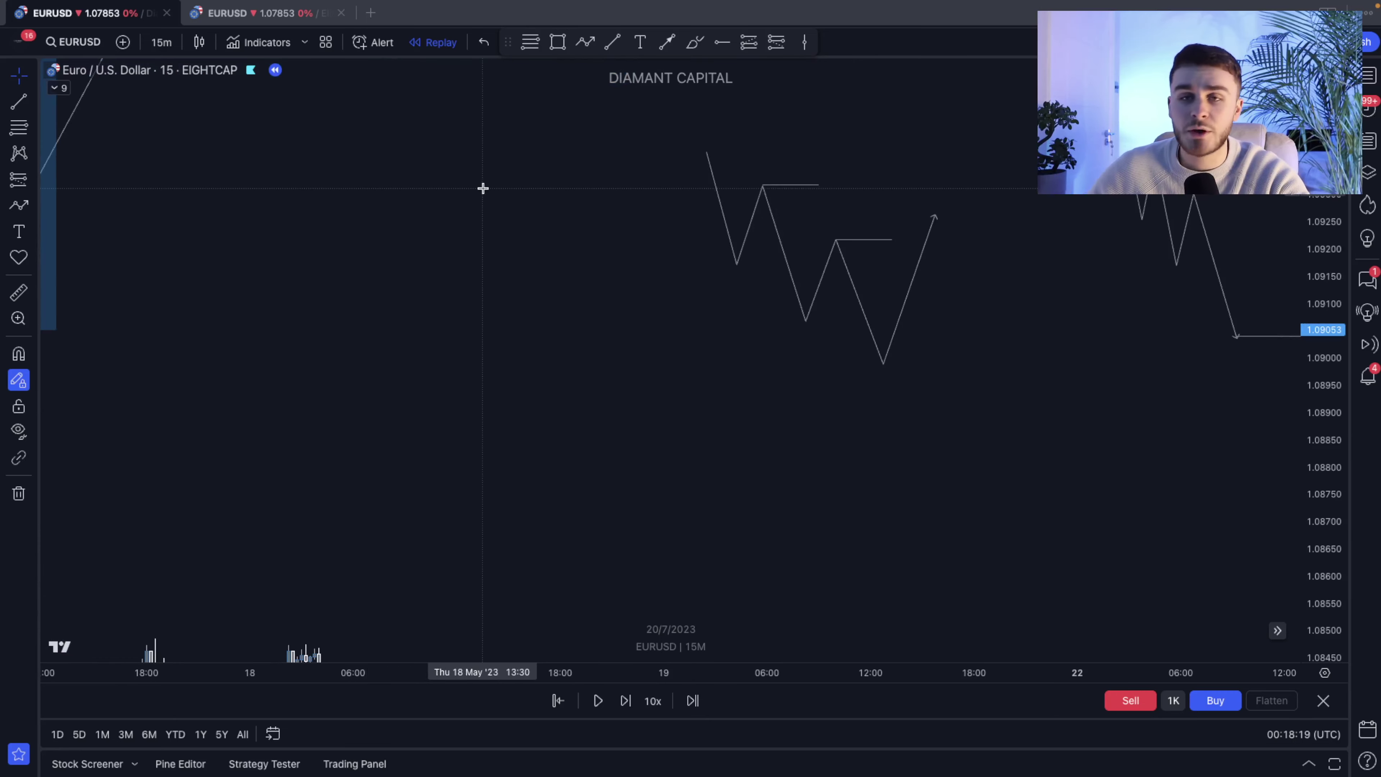
drag(559, 194, 577, 303)
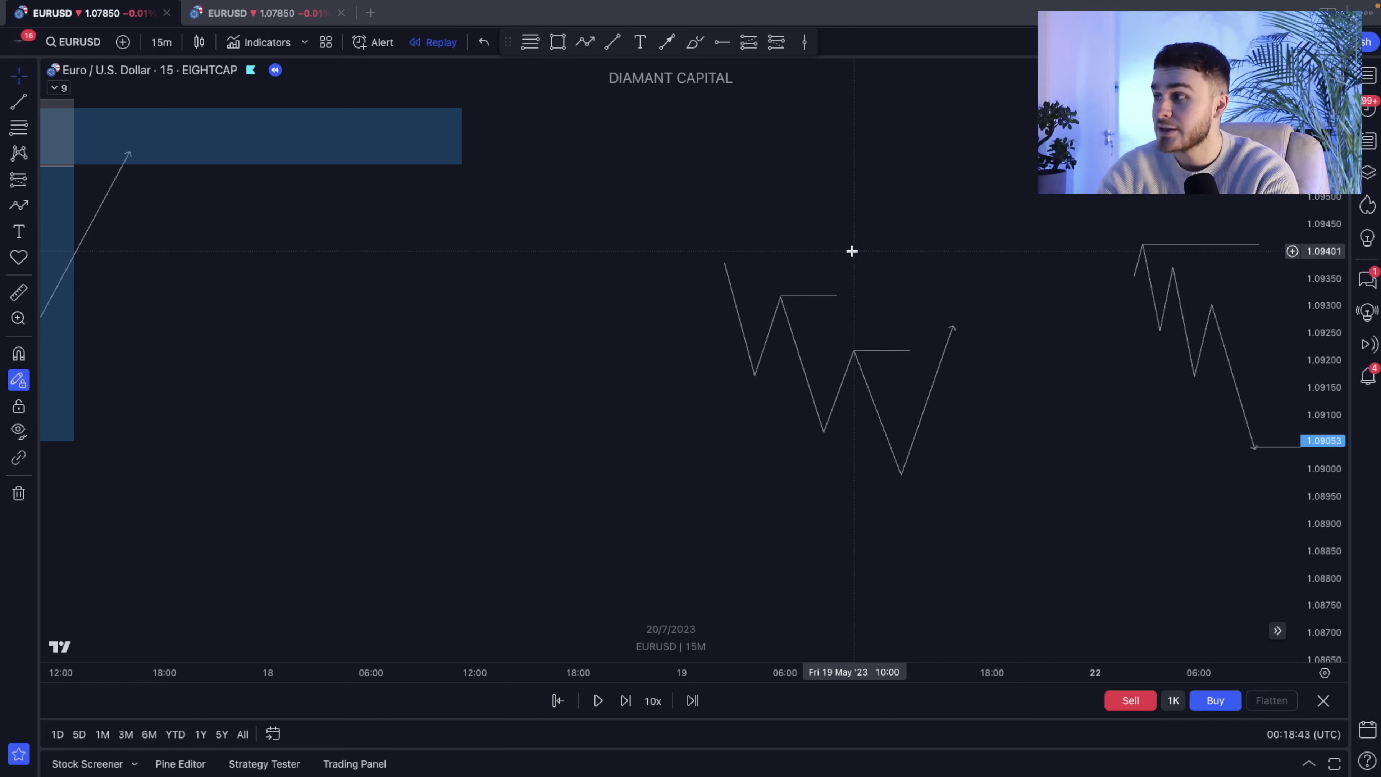
drag(925, 256, 388, 182)
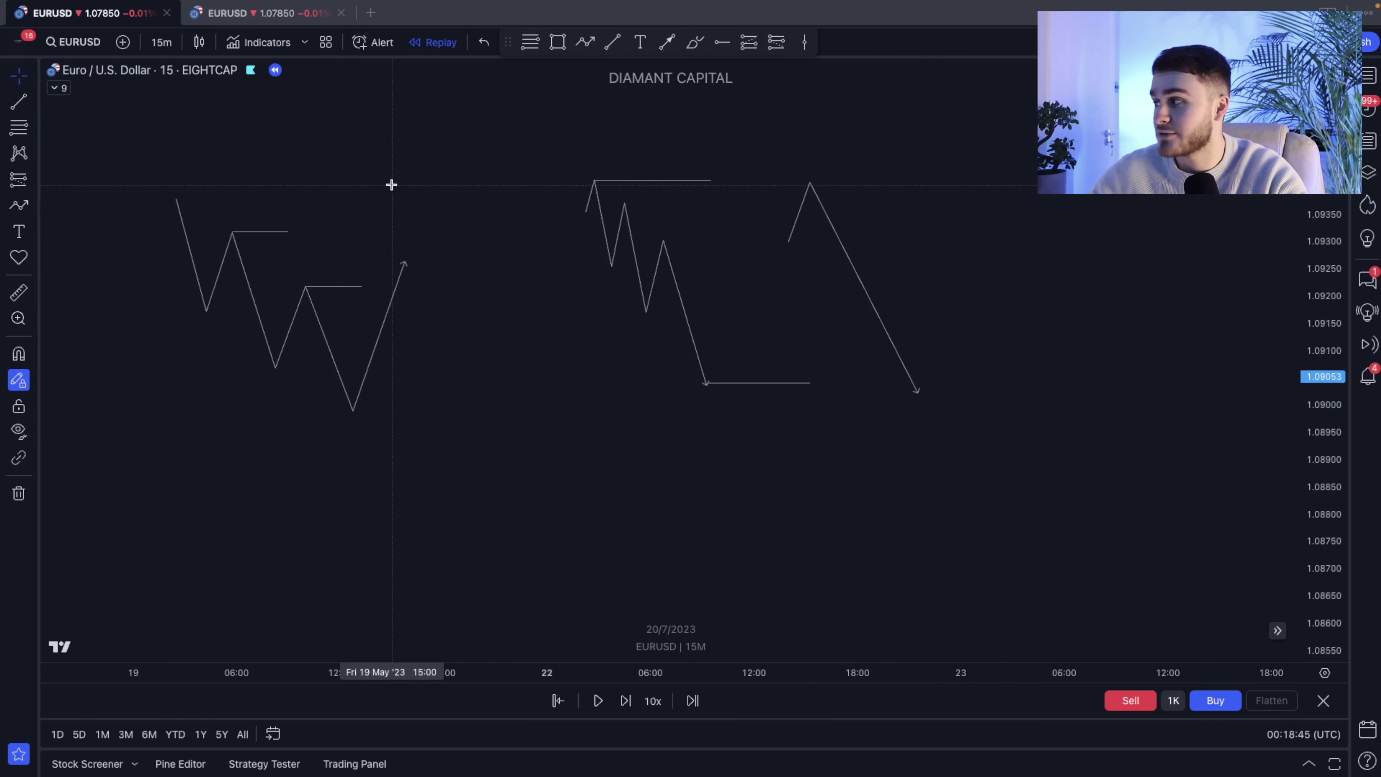
drag(936, 217, 872, 218)
drag(772, 250, 847, 247)
click(932, 235)
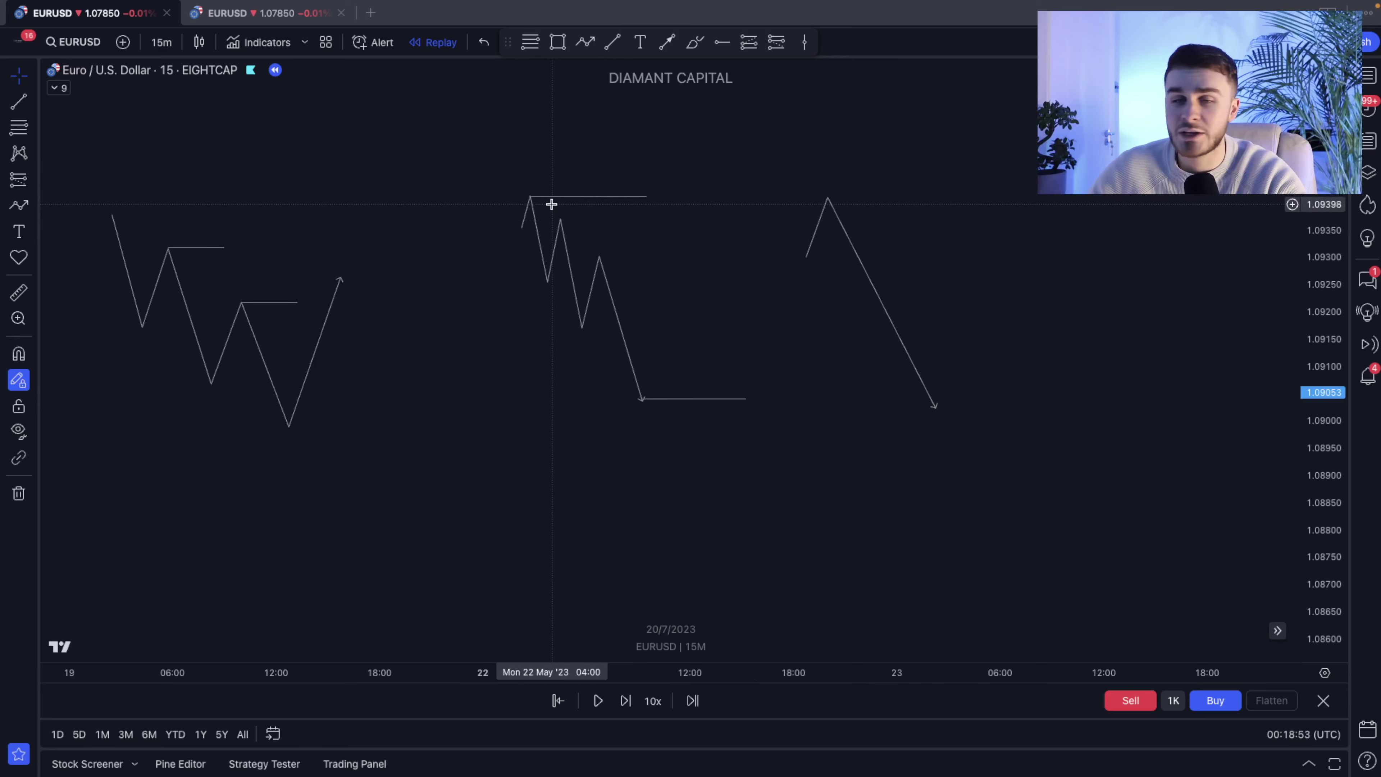
Select the horizontal line atop the middle sketch, then return to the W-shaped sketches
click(534, 199)
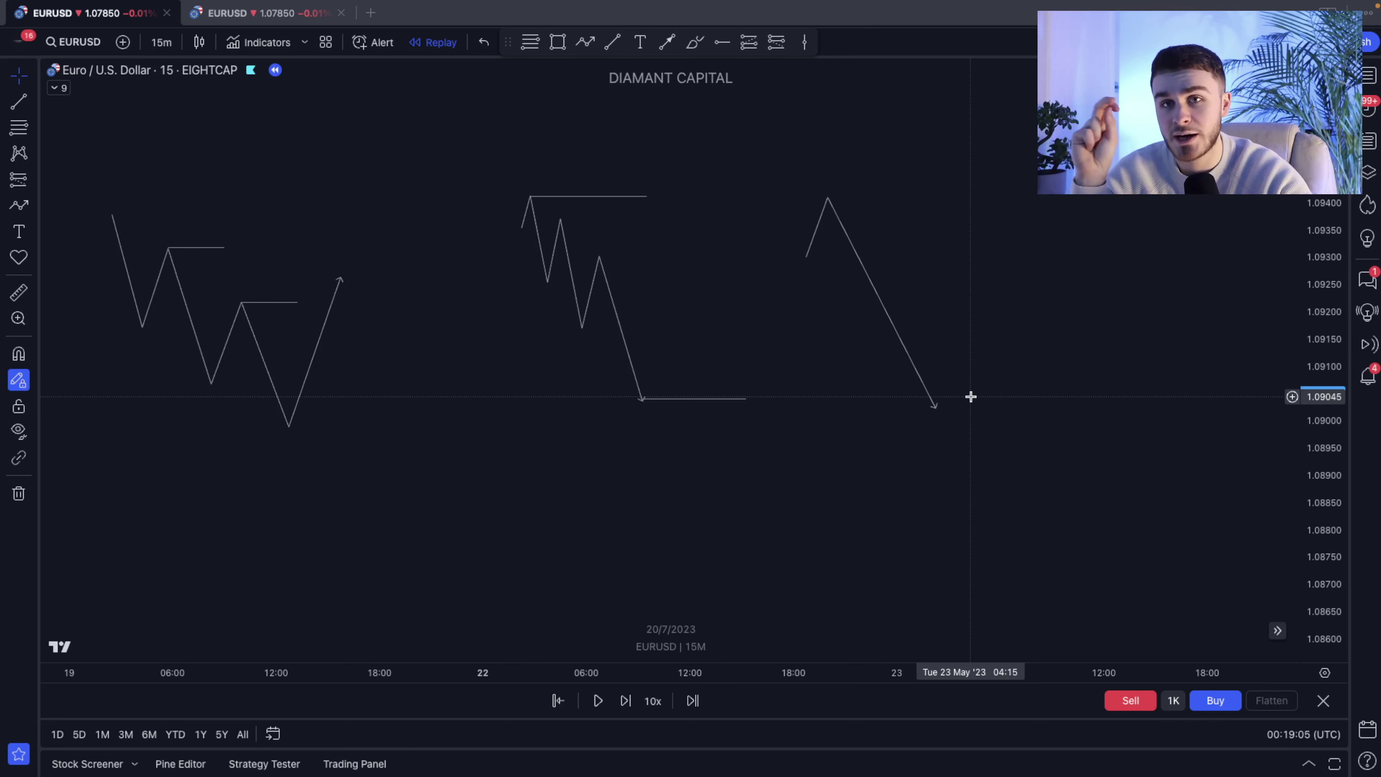
drag(534, 441, 829, 551)
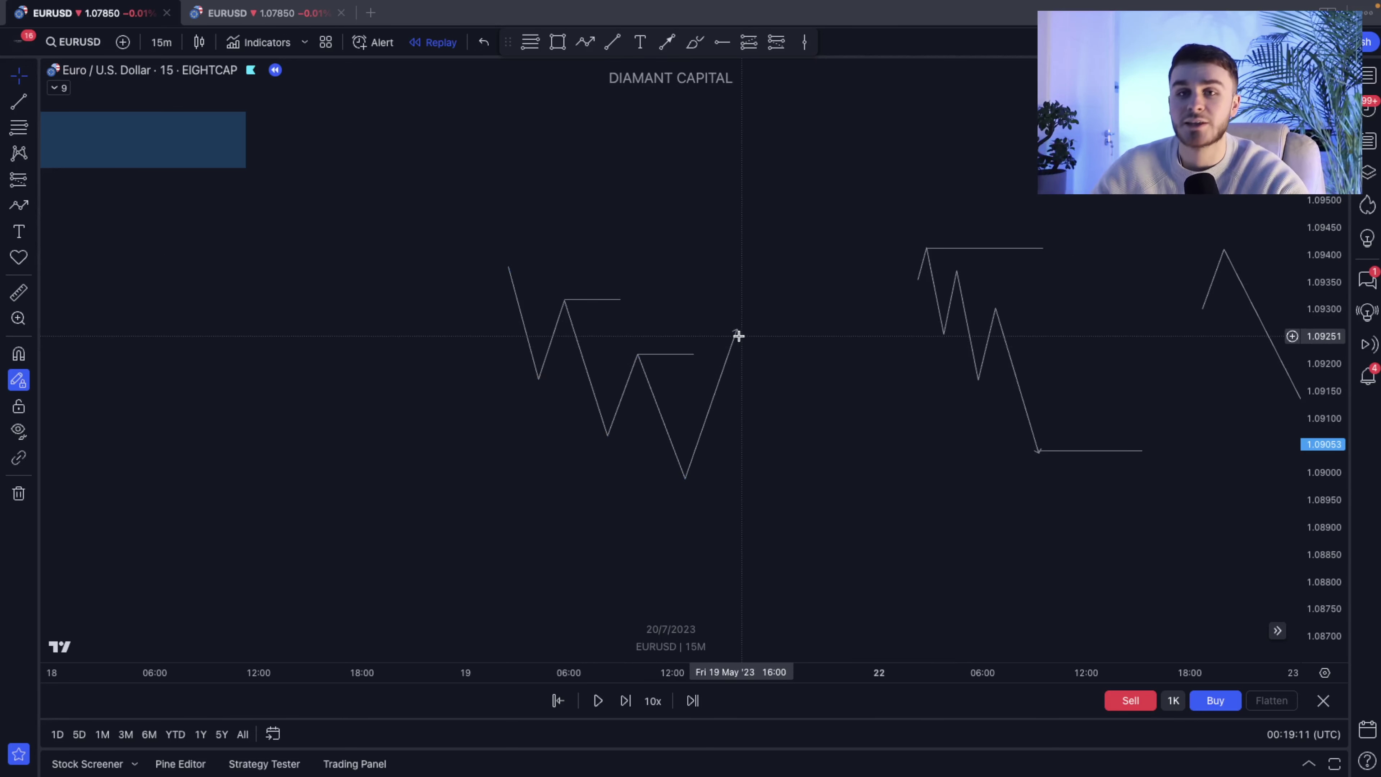
Add a text note reading '1- MSS (past primary high)' and '2- Displacement (with body closure)'
click(640, 42)
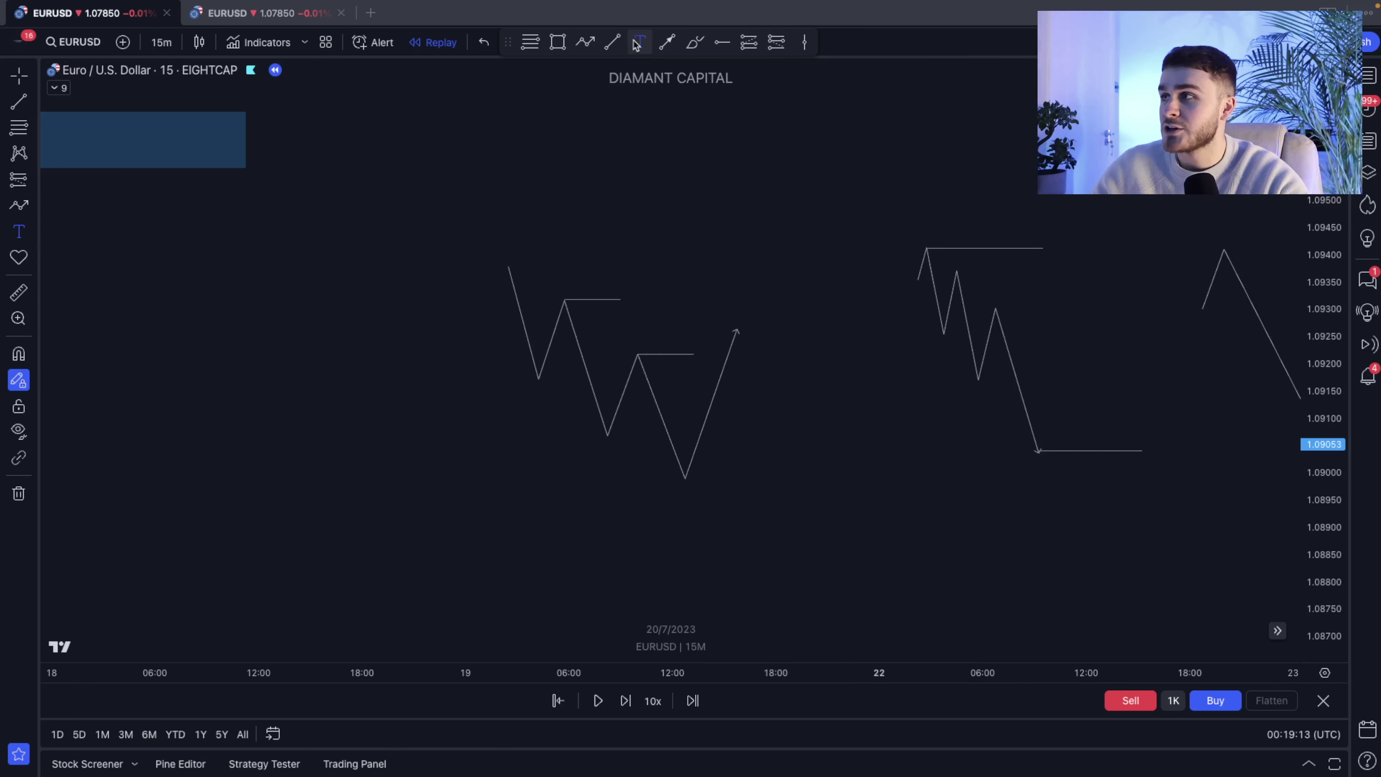
click(217, 275)
text(1-)
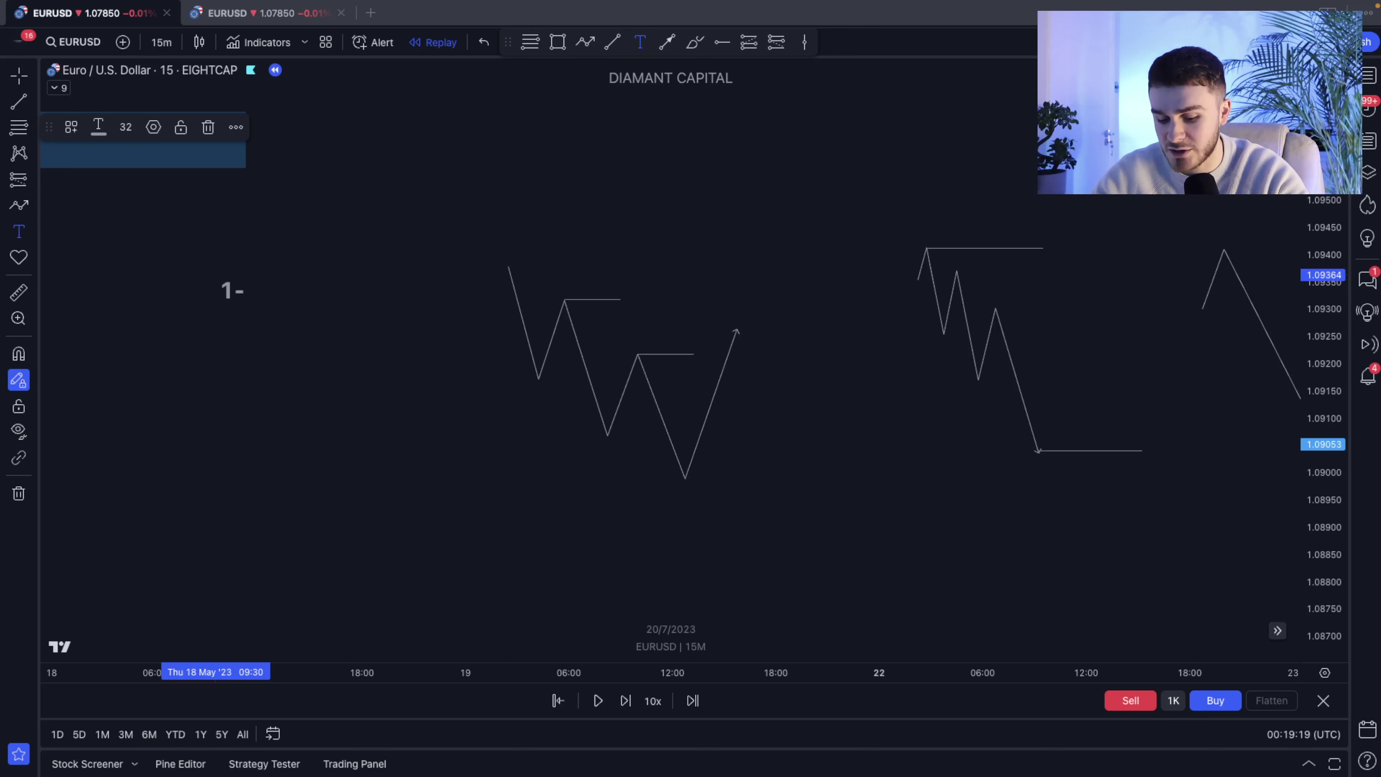
text( MSS)
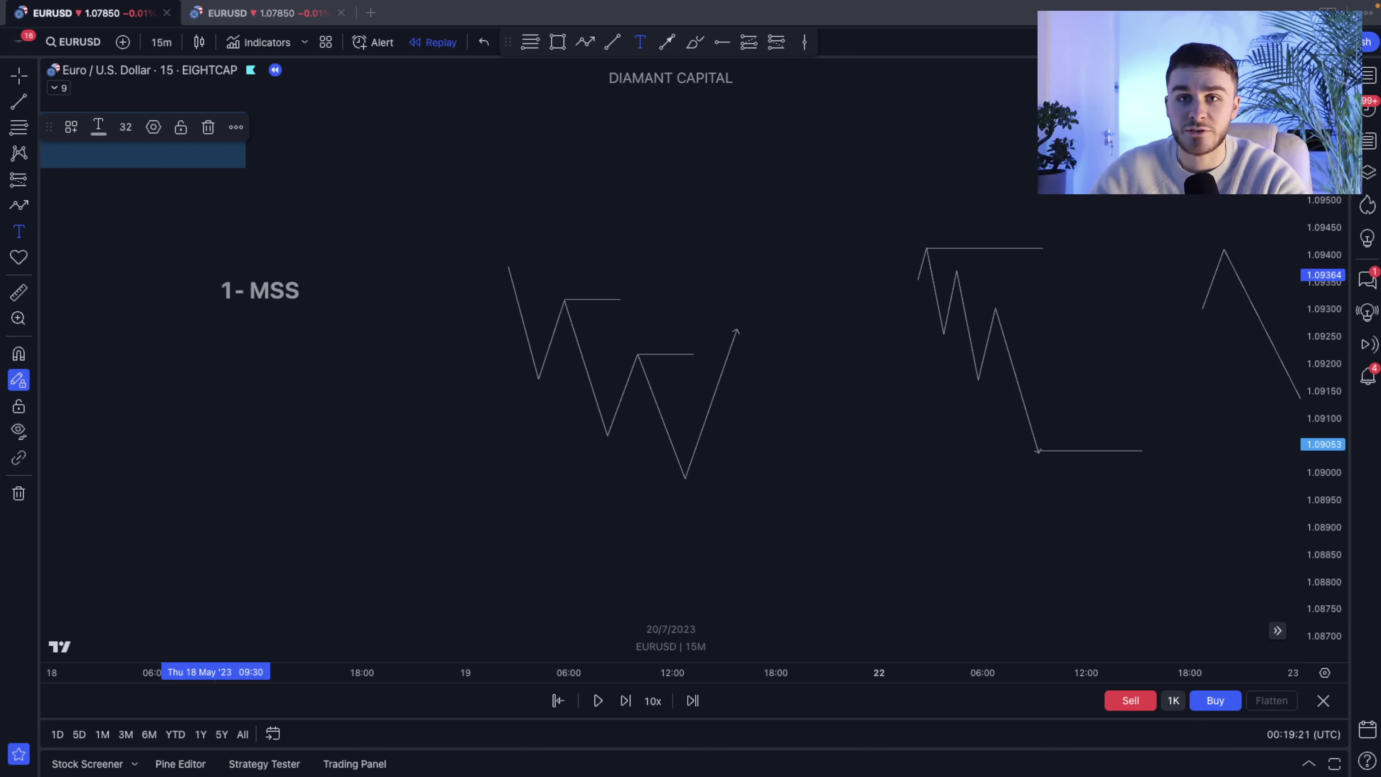
text( (past)
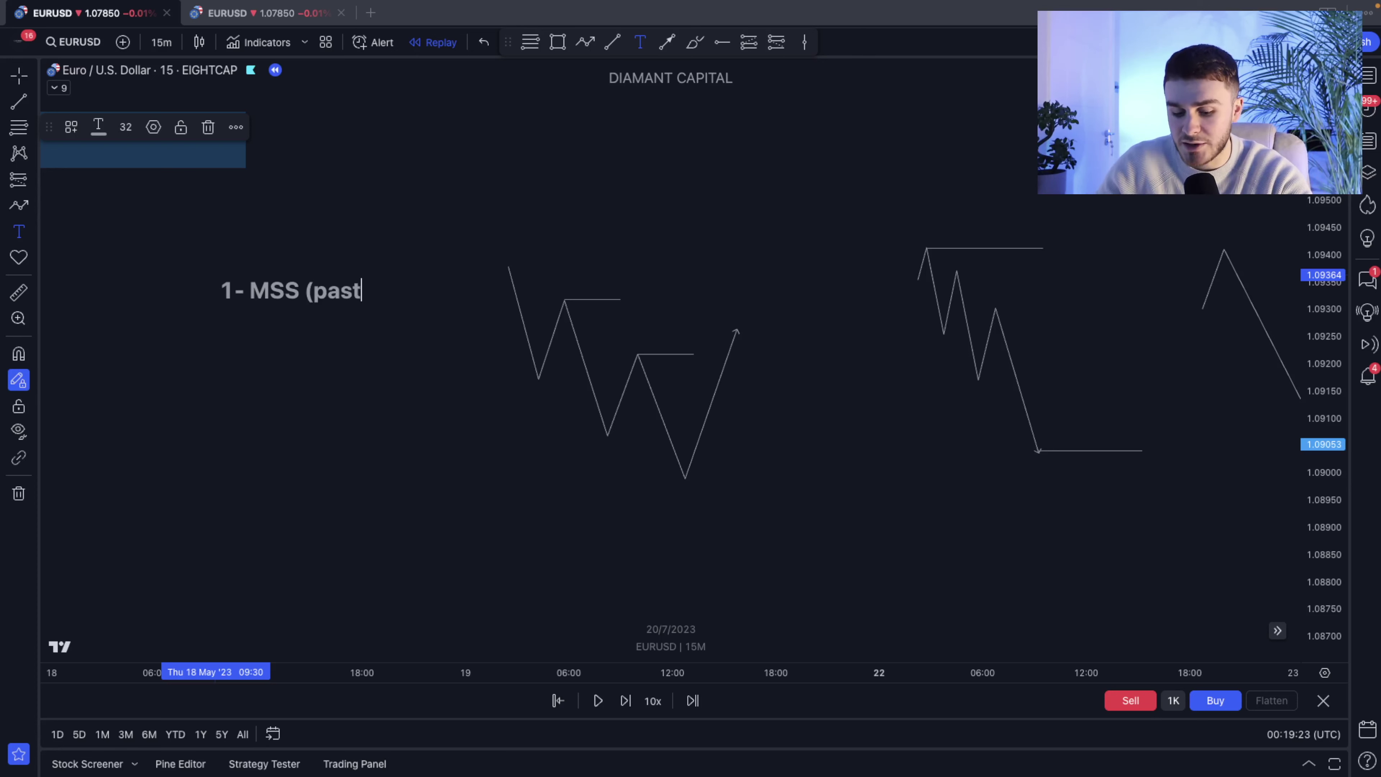
text( primary high)
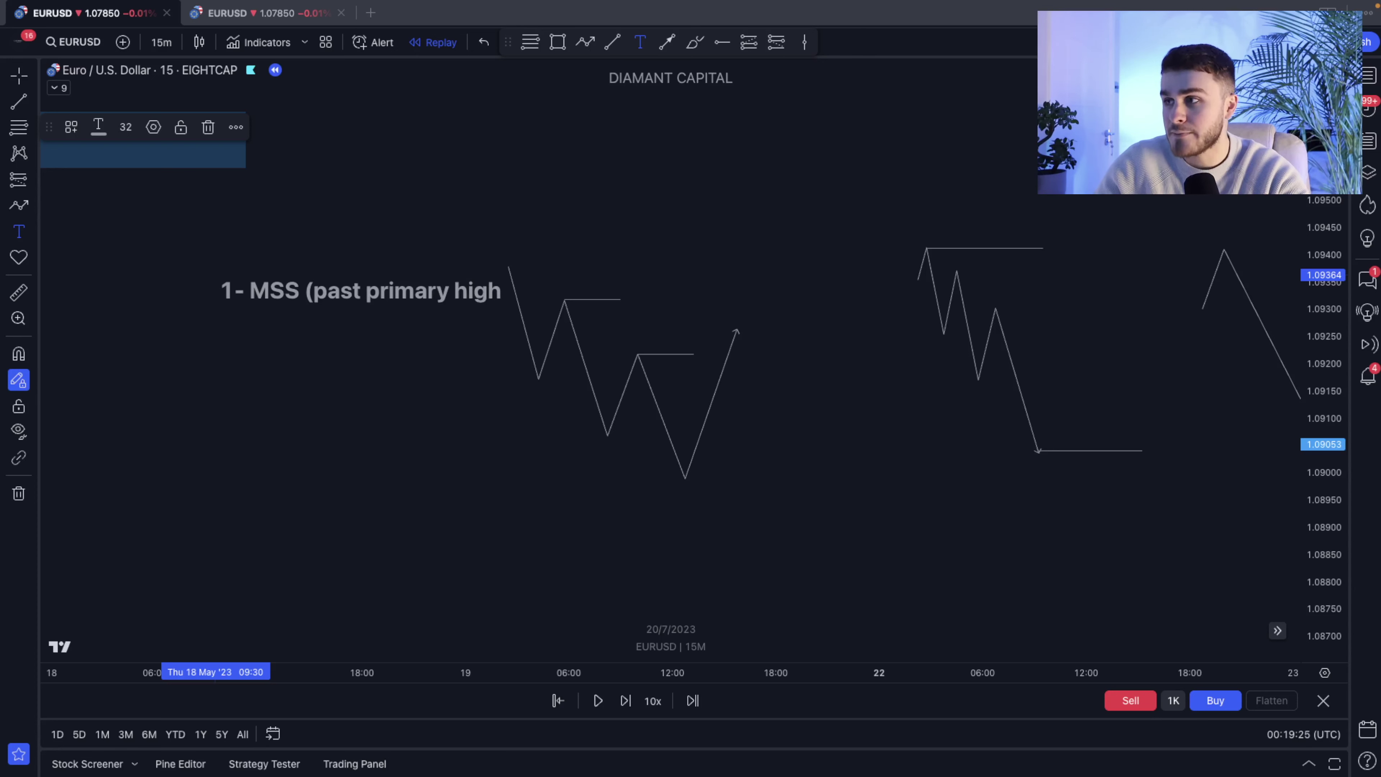
text())
key(Return)
text(2- F)
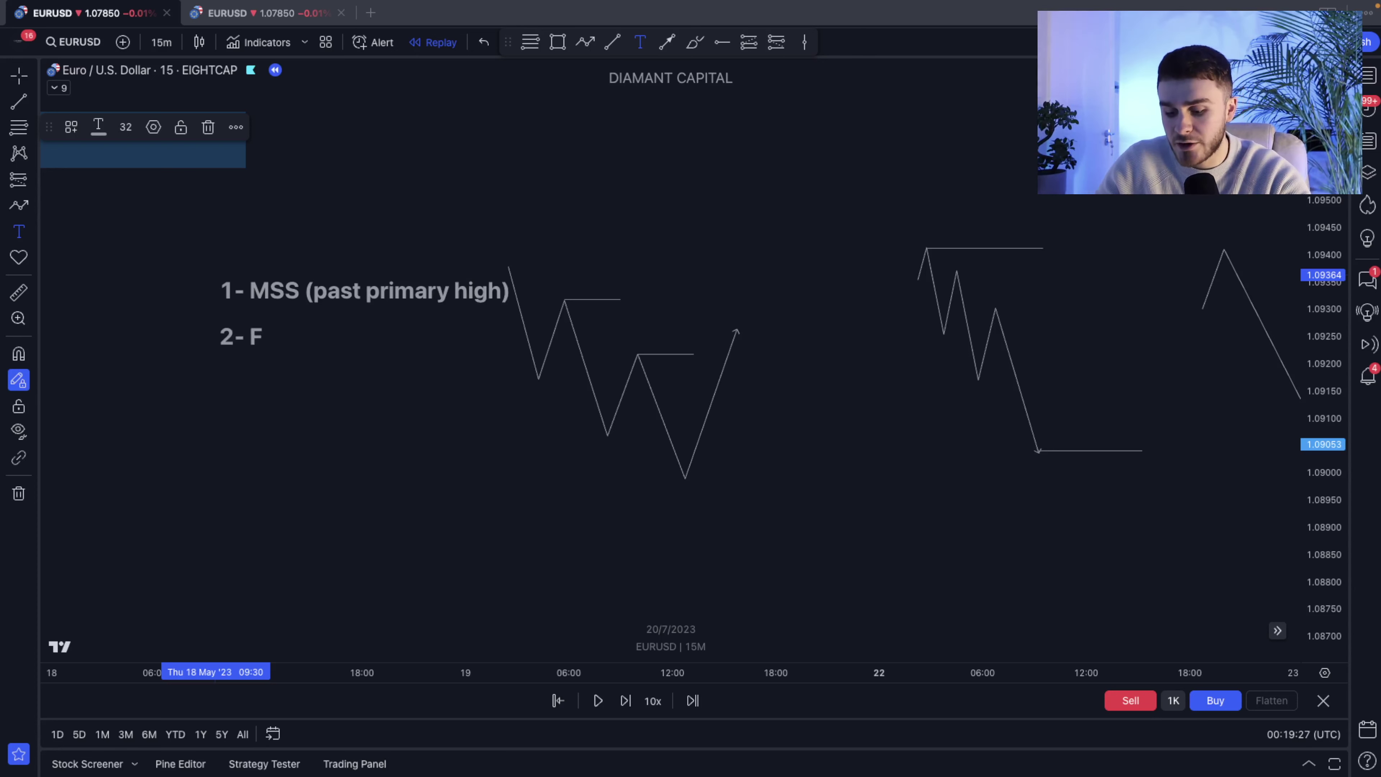
key(BackSpace)
text(Displacemen)
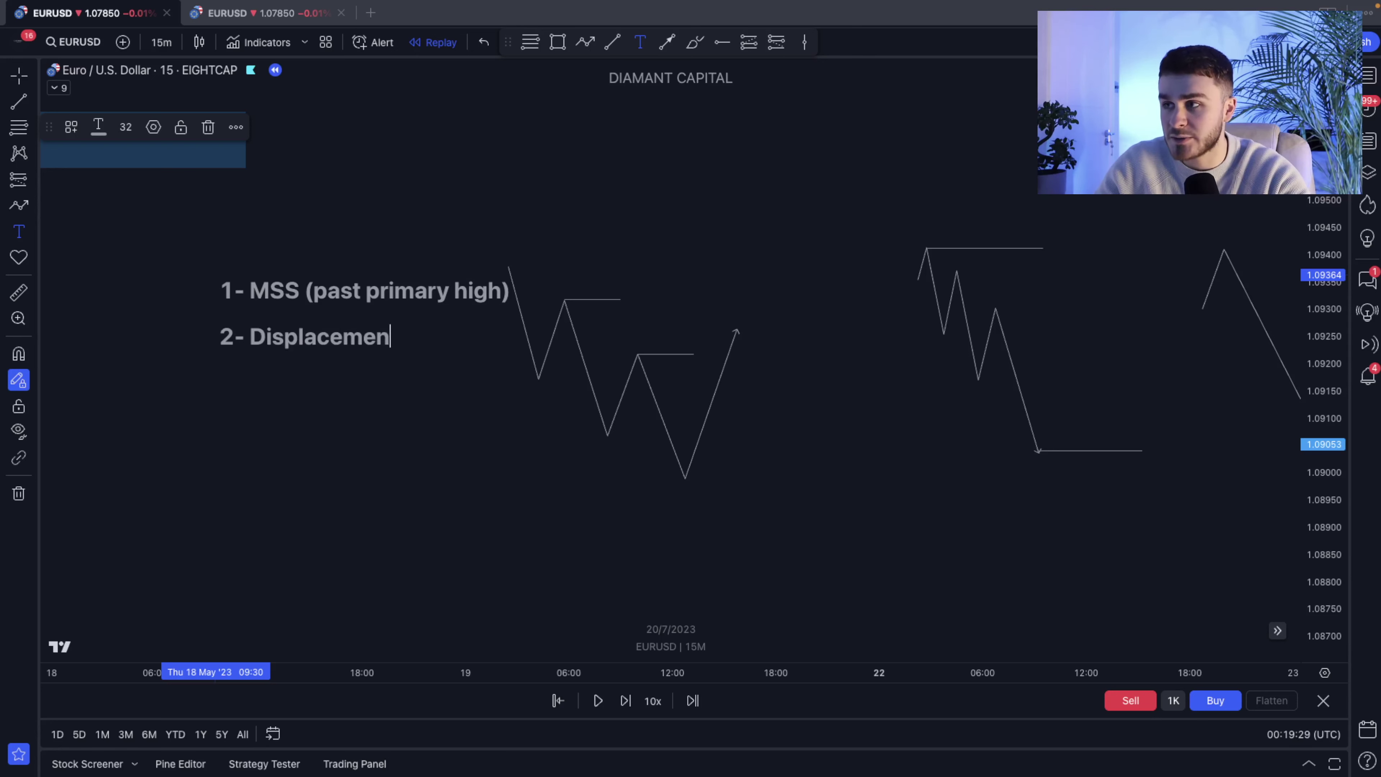
text(t (with body)
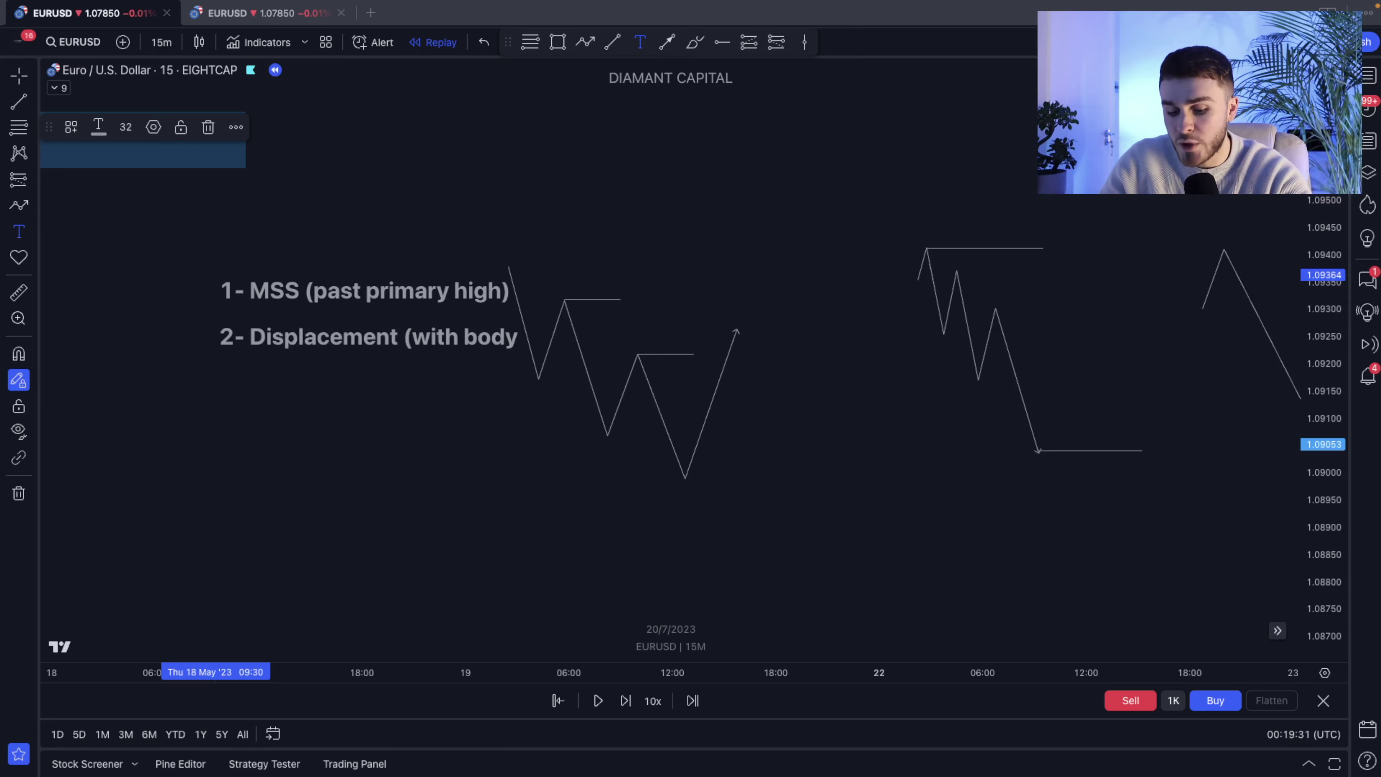
text( closure))
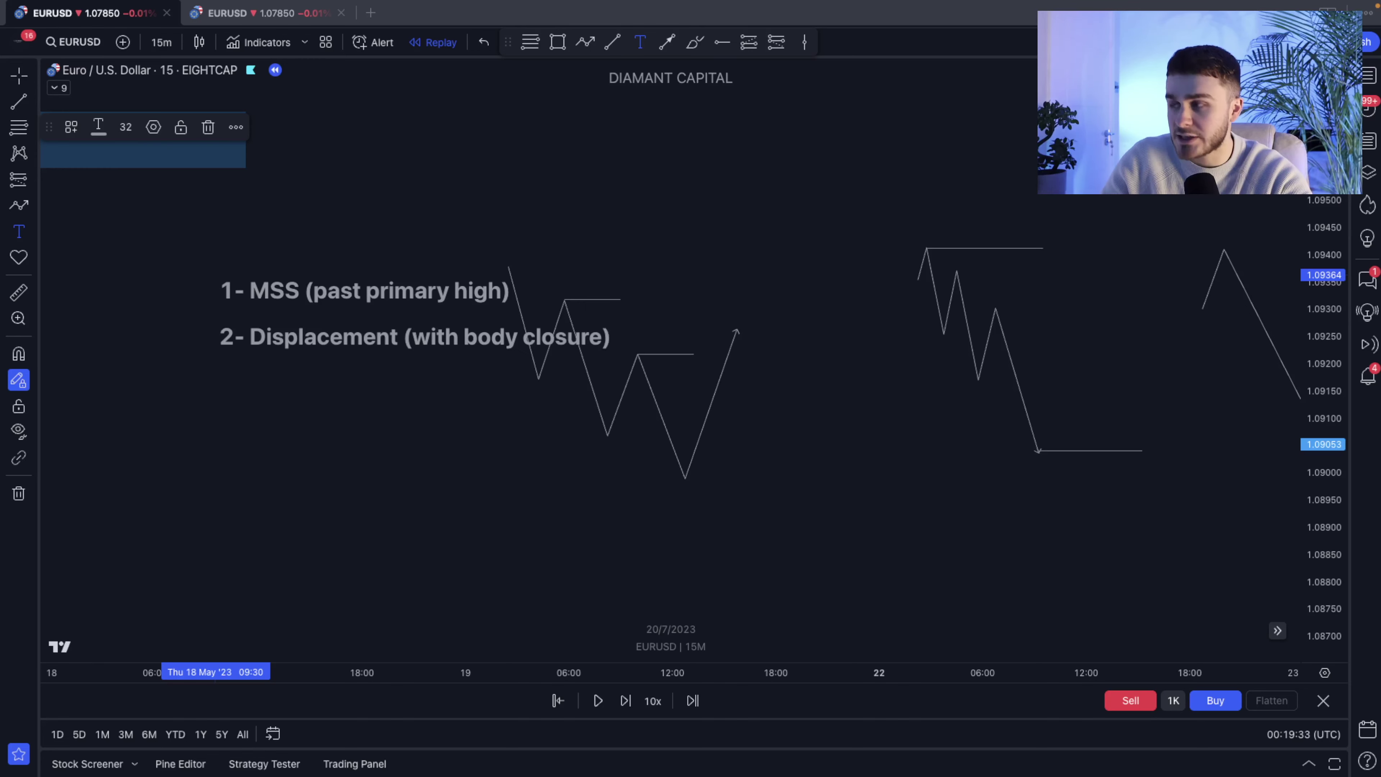
click(532, 209)
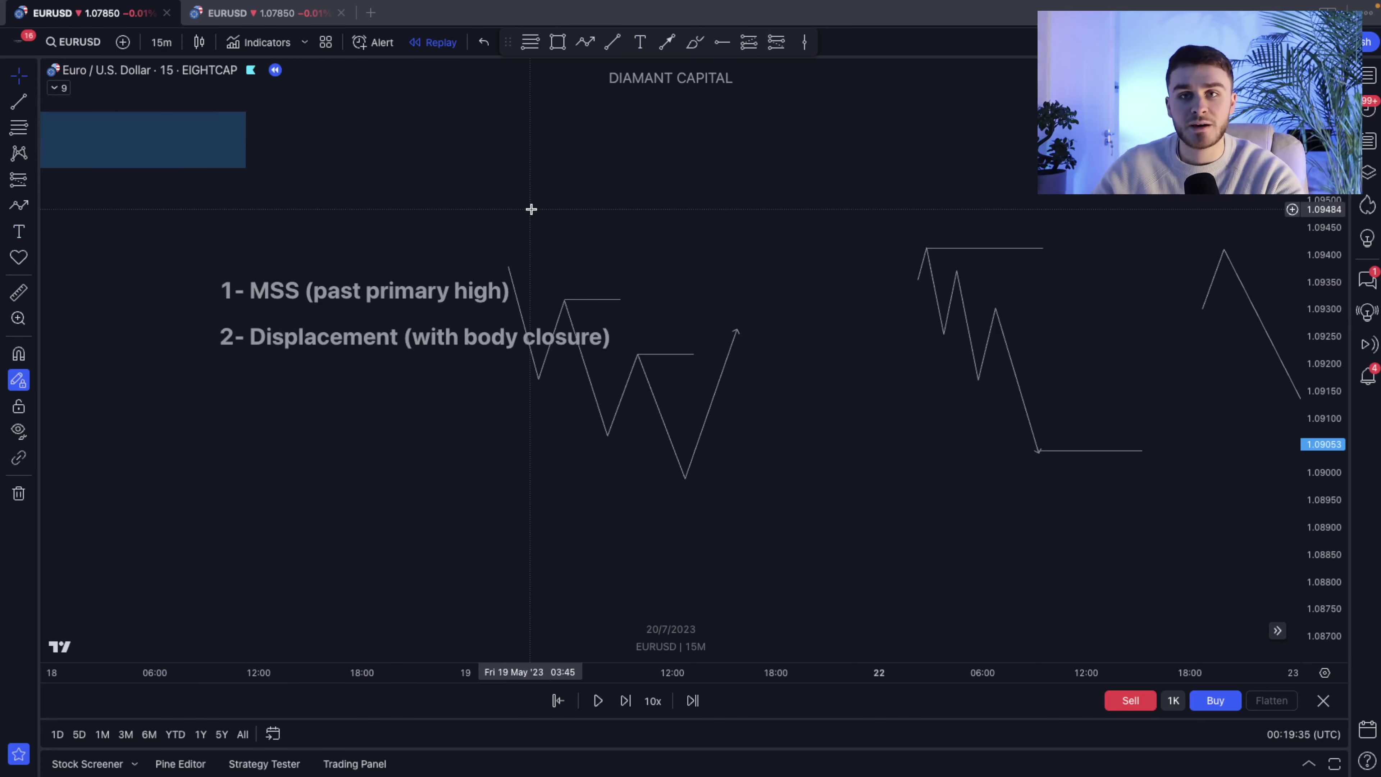
Move the checklist note up and to the right of the sketch
drag(532, 209, 470, 320)
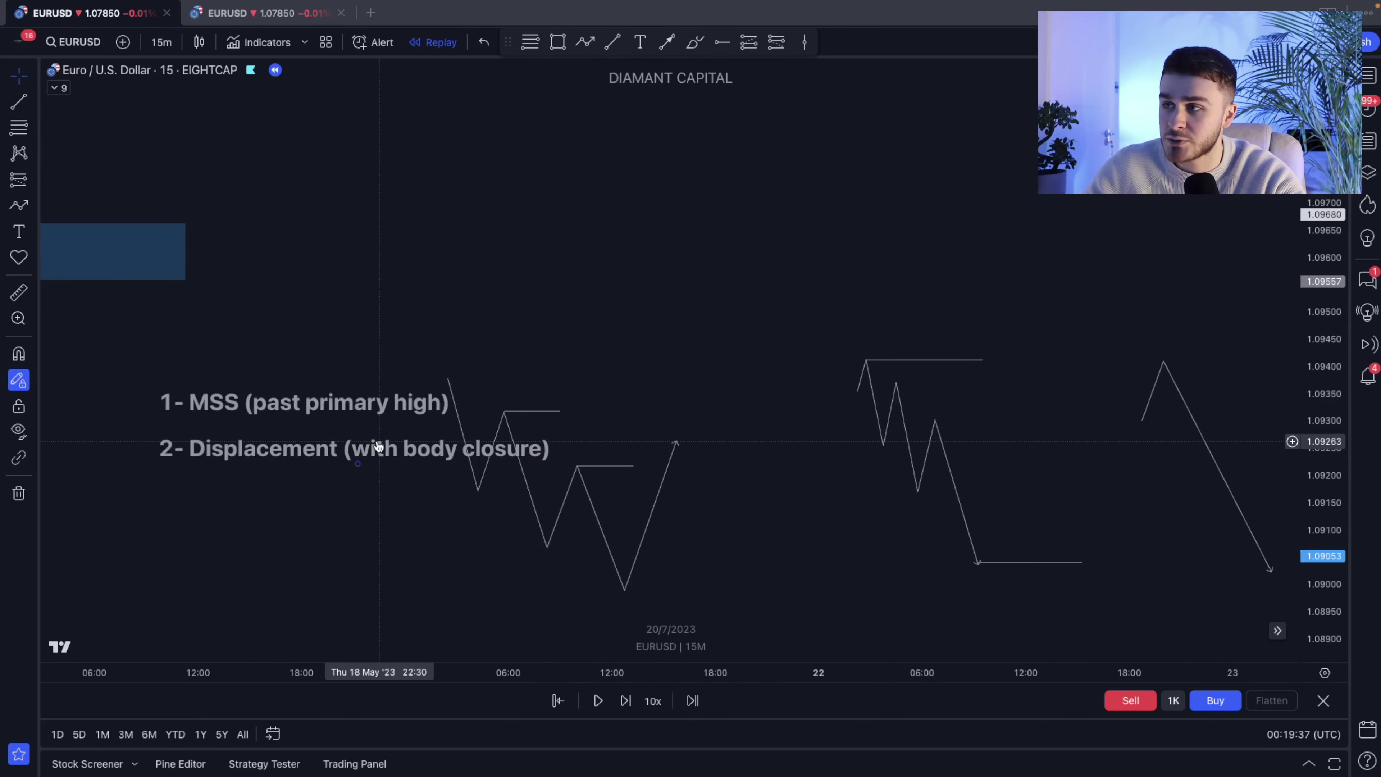
mouse_move(375, 447)
mouse_down()
mouse_move(673, 225)
mouse_move(685, 266)
mouse_up()
click(777, 316)
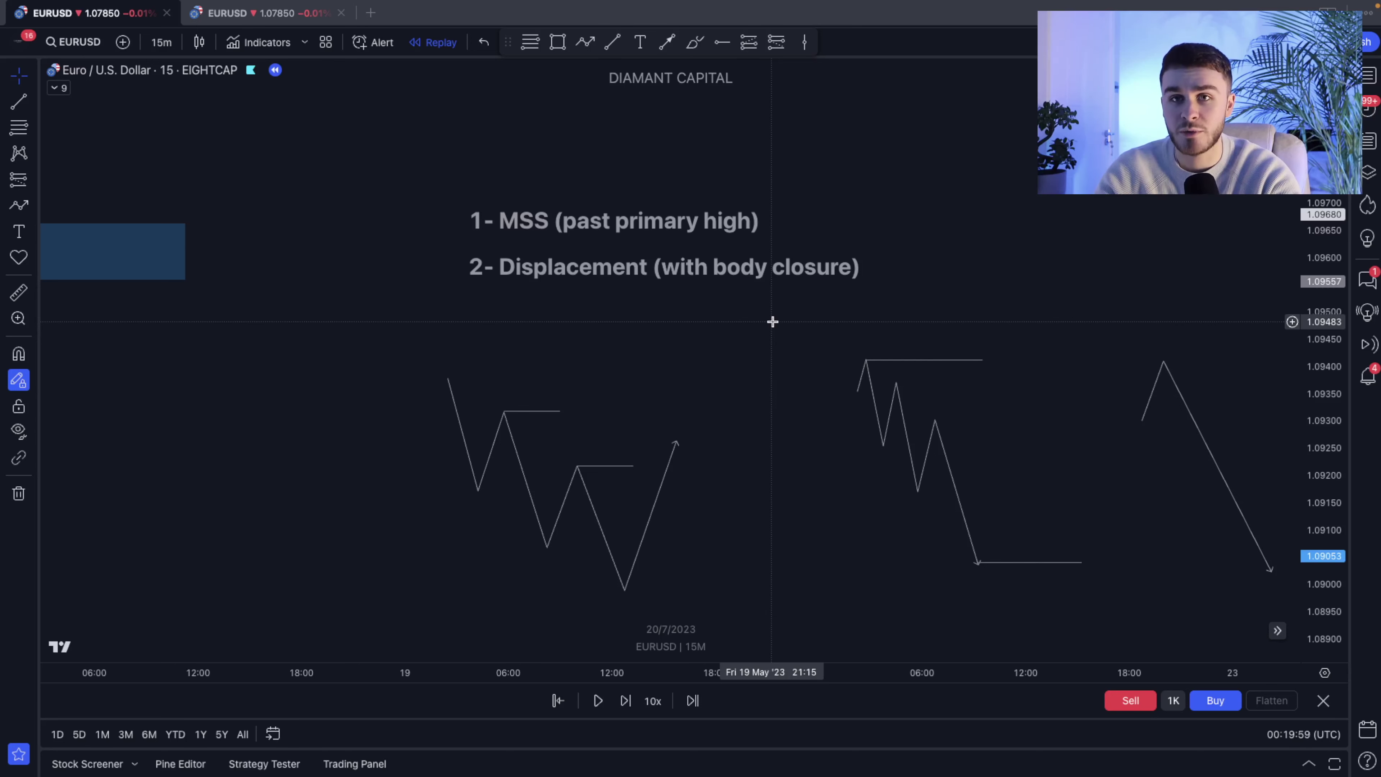
Add '3- FVG' and 'Enter' lines to the note and place it above the sketch
double_click(751, 275)
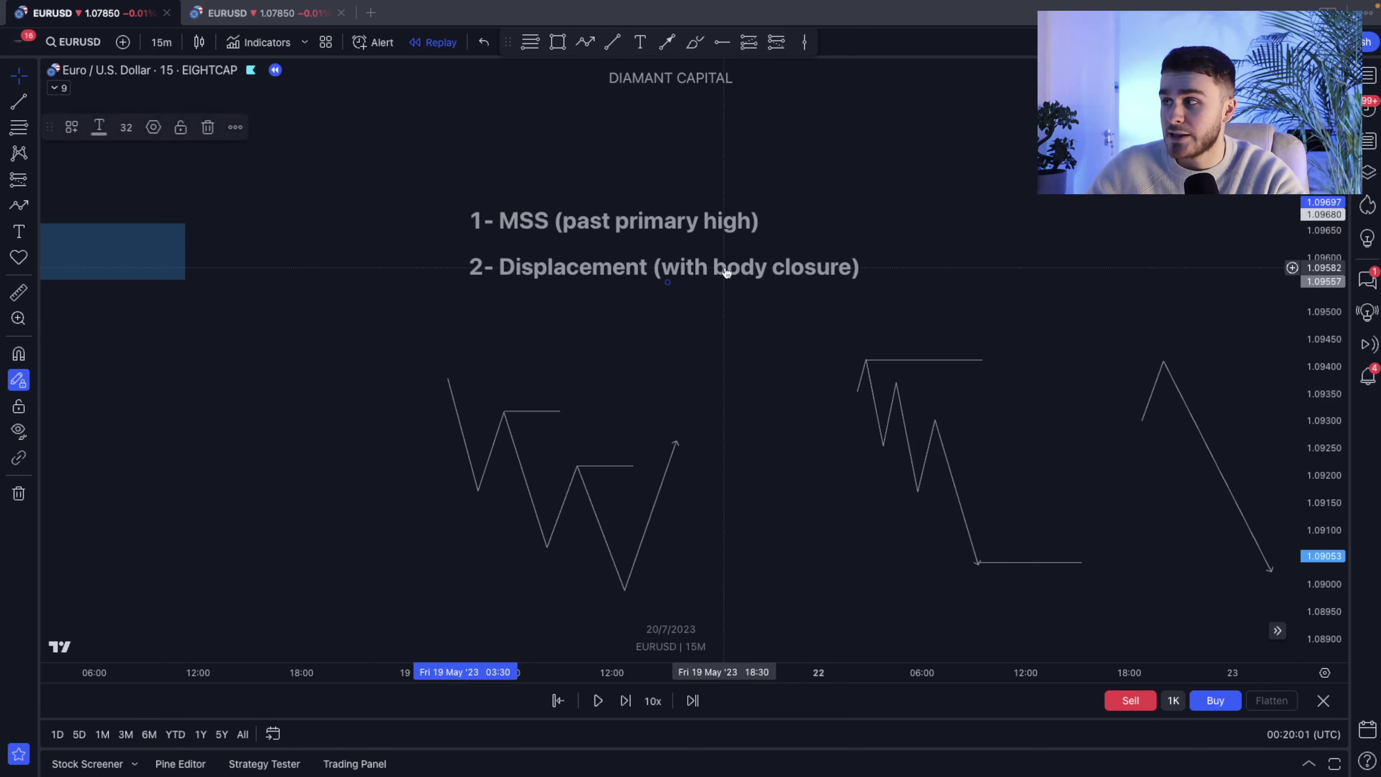
click(759, 351)
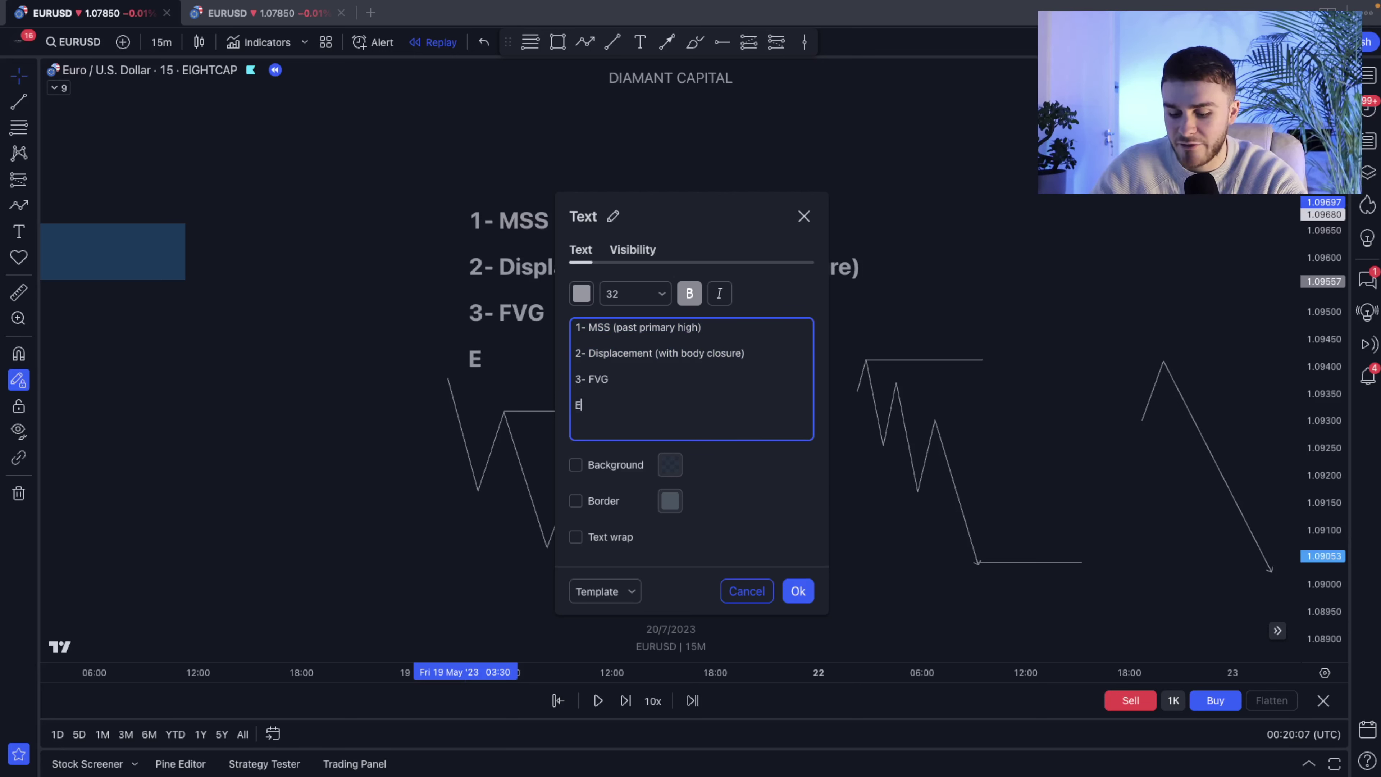
click(798, 591)
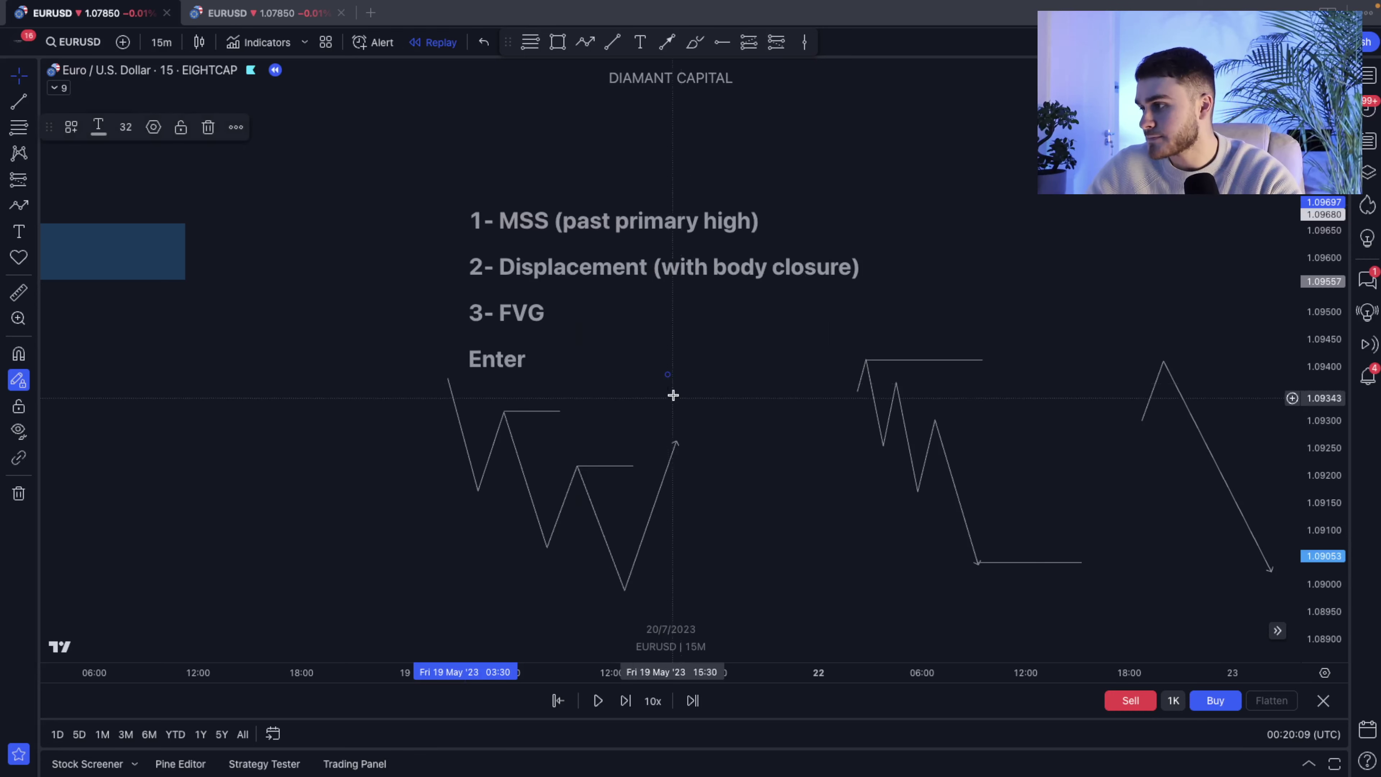
drag(718, 262, 629, 178)
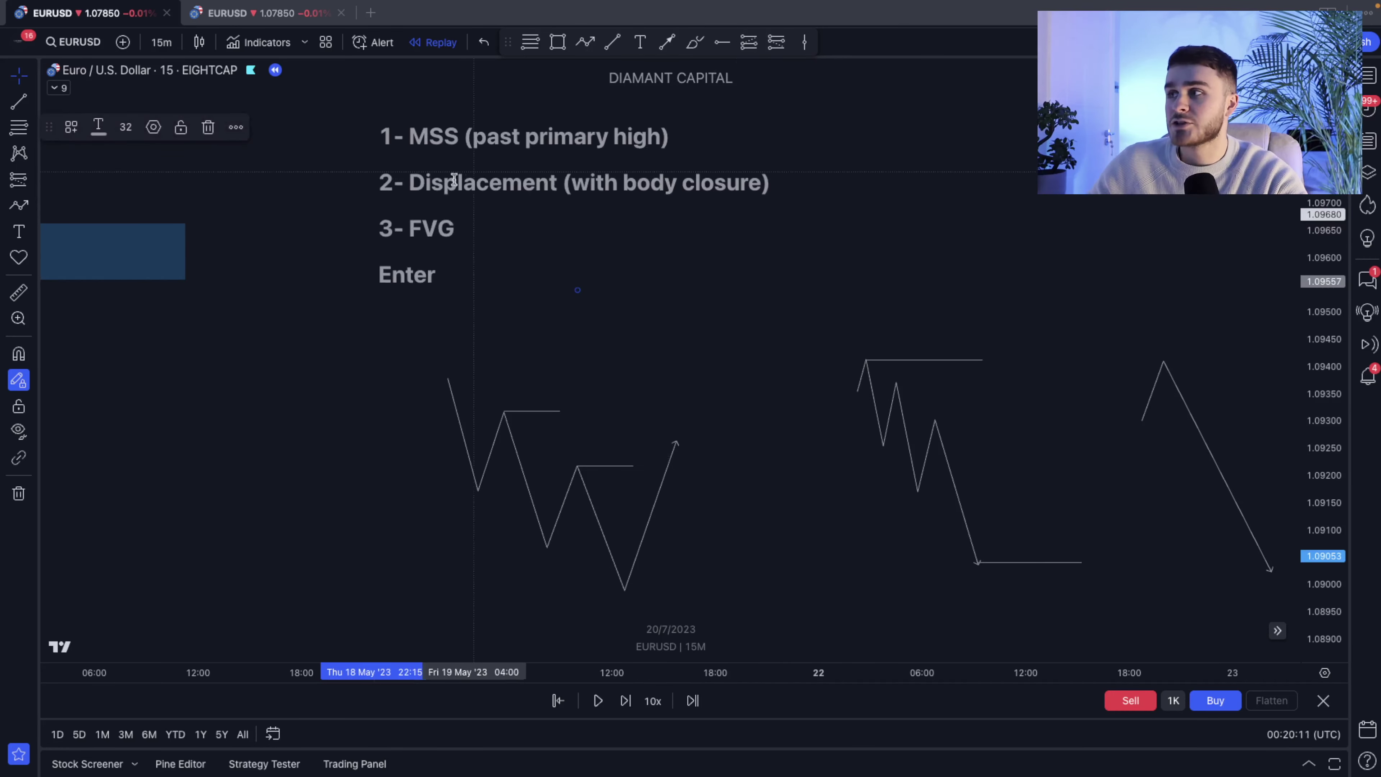
click(900, 237)
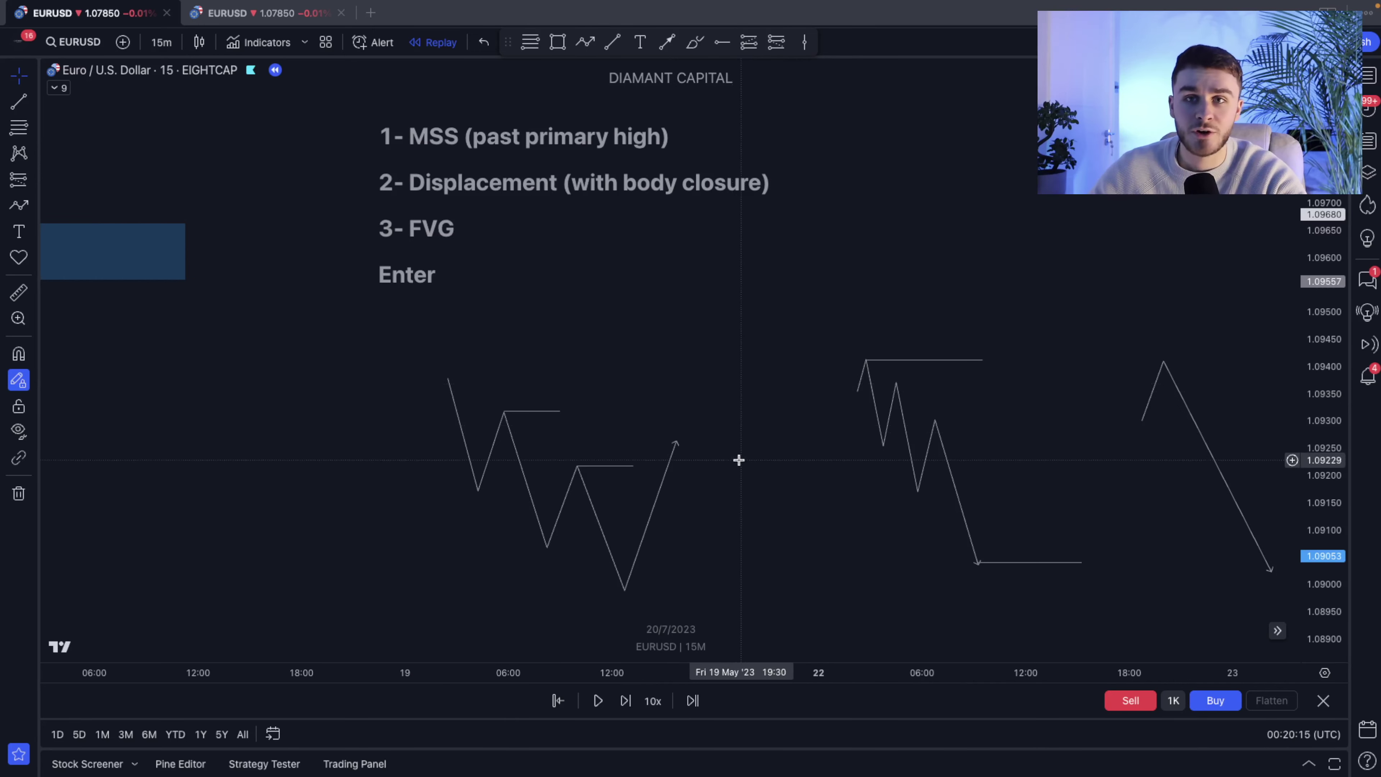
mouse_move(738, 460)
mouse_down()
mouse_move(719, 463)
mouse_move(904, 176)
mouse_move(888, 93)
mouse_up()
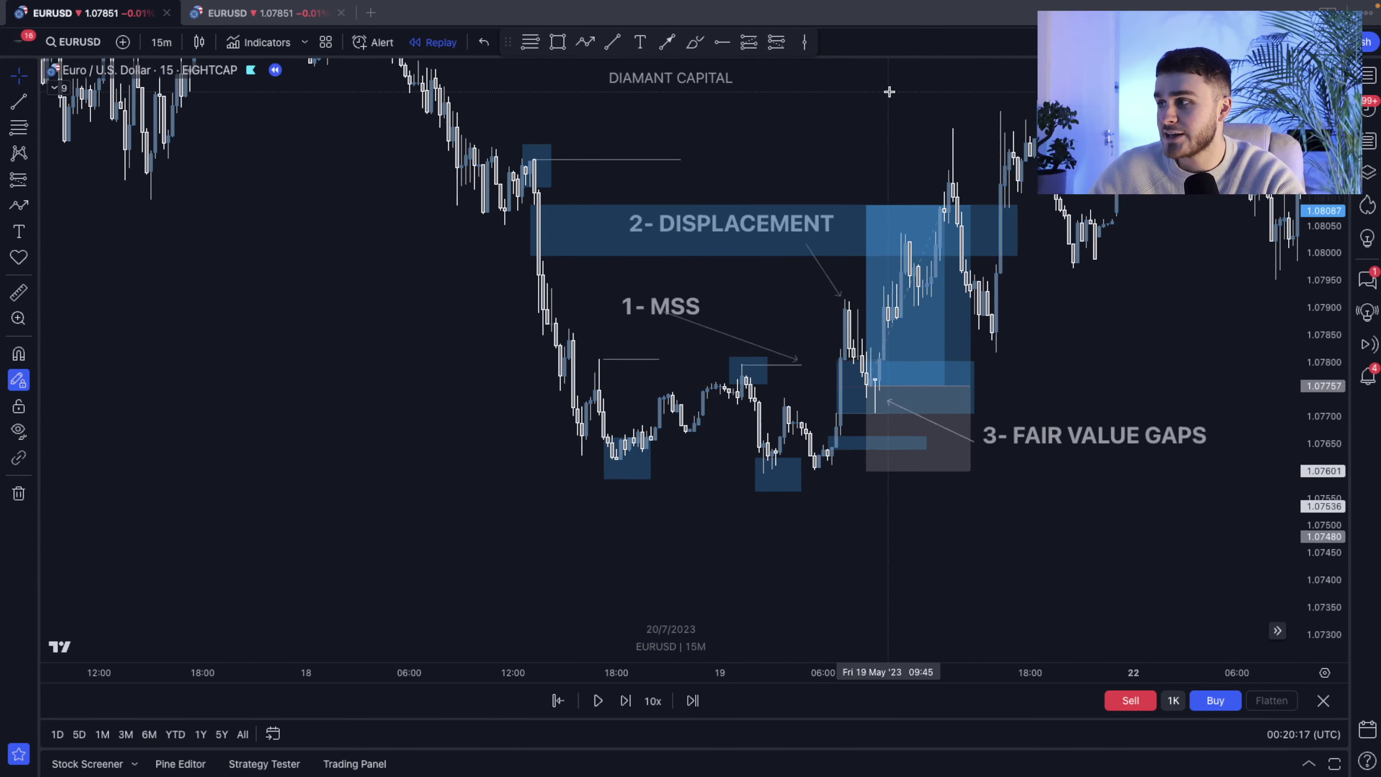
Zoom in on the MSS, displacement and fair value gap setup and stretch the price scale vertically
scroll(1206, 317, up, 2)
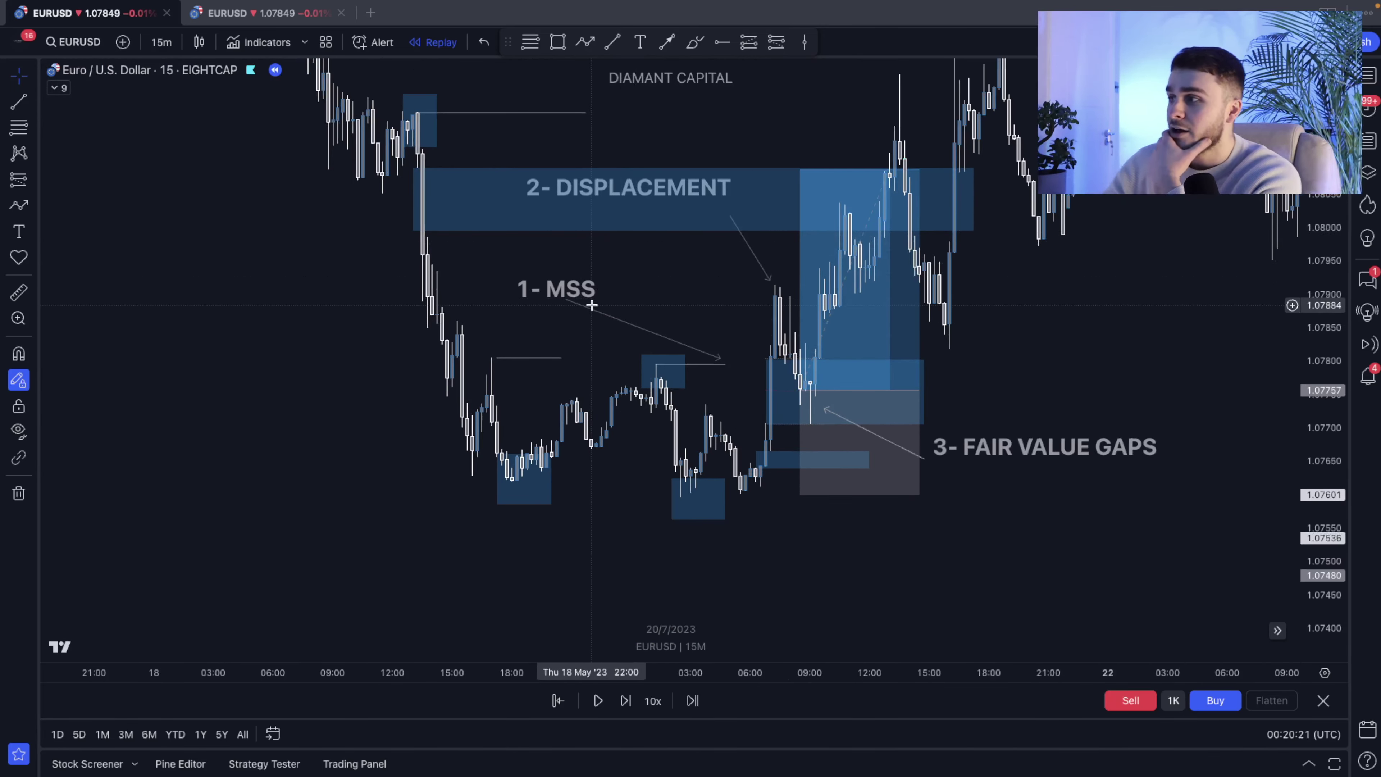
drag(359, 166, 384, 219)
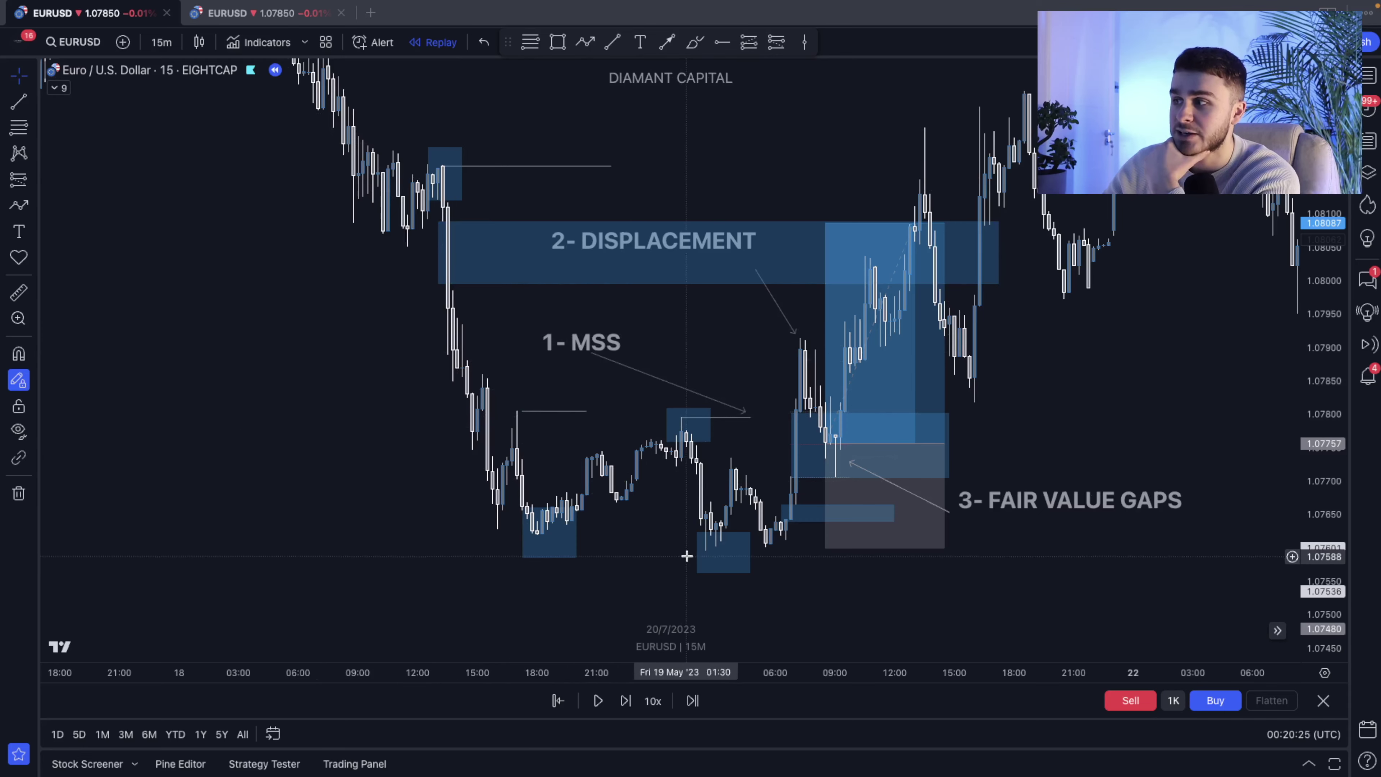
scroll(742, 558, up, 2)
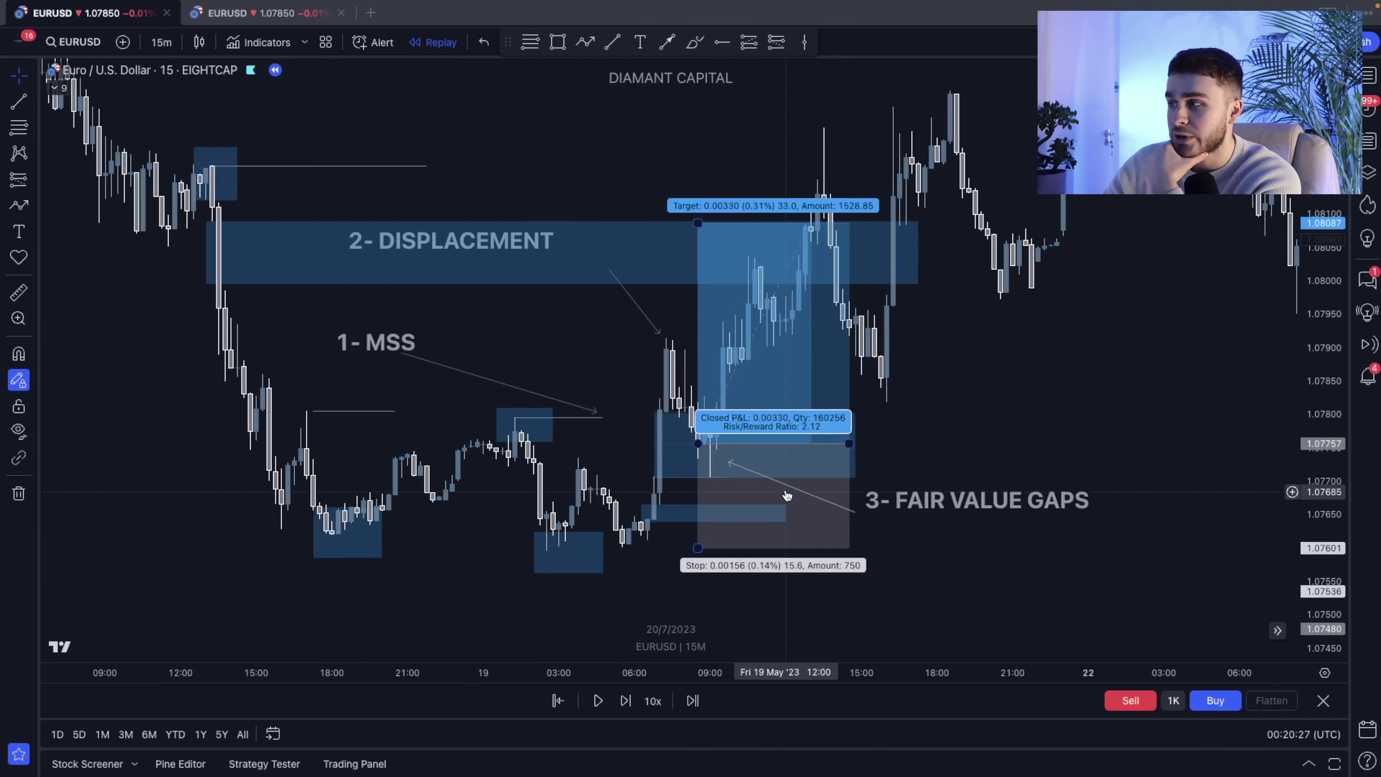
click(653, 435)
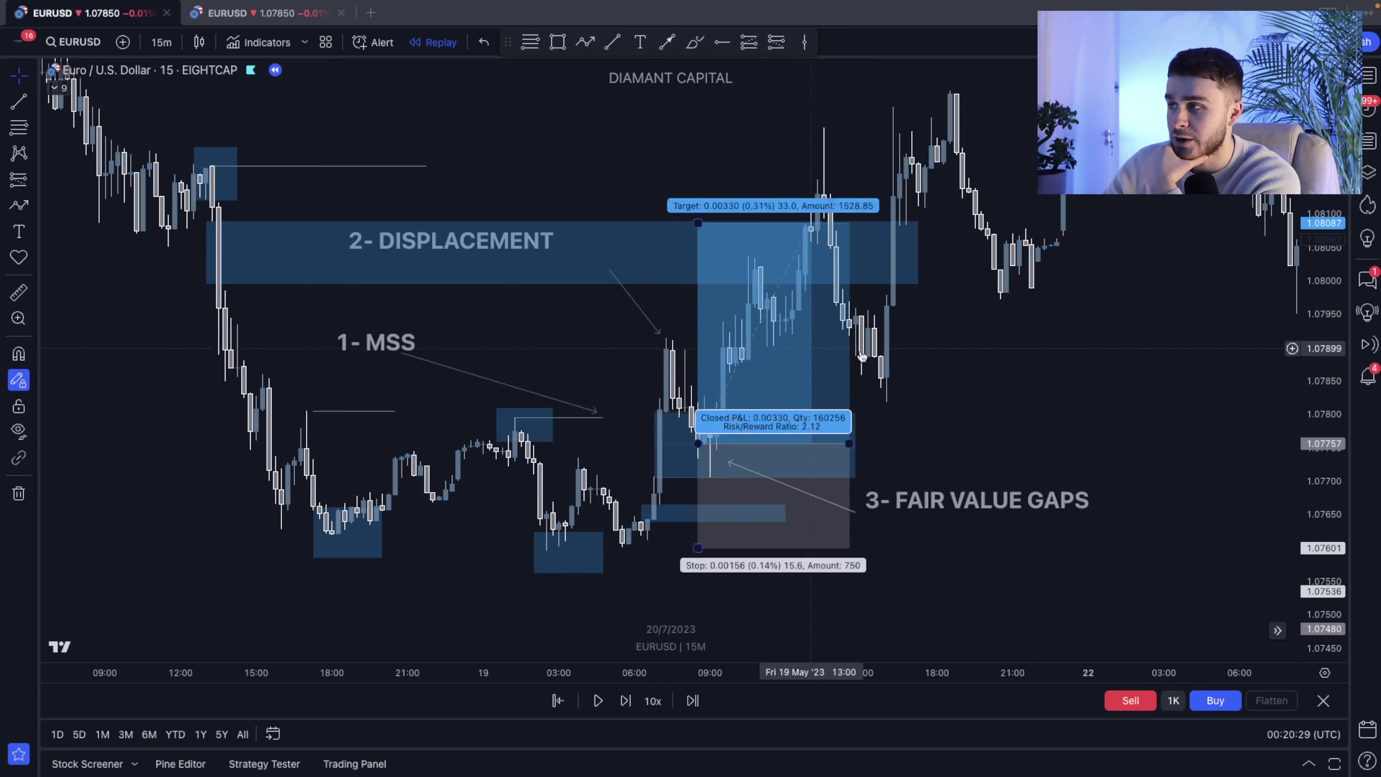
drag(1337, 474, 1337, 501)
drag(1064, 444, 1104, 364)
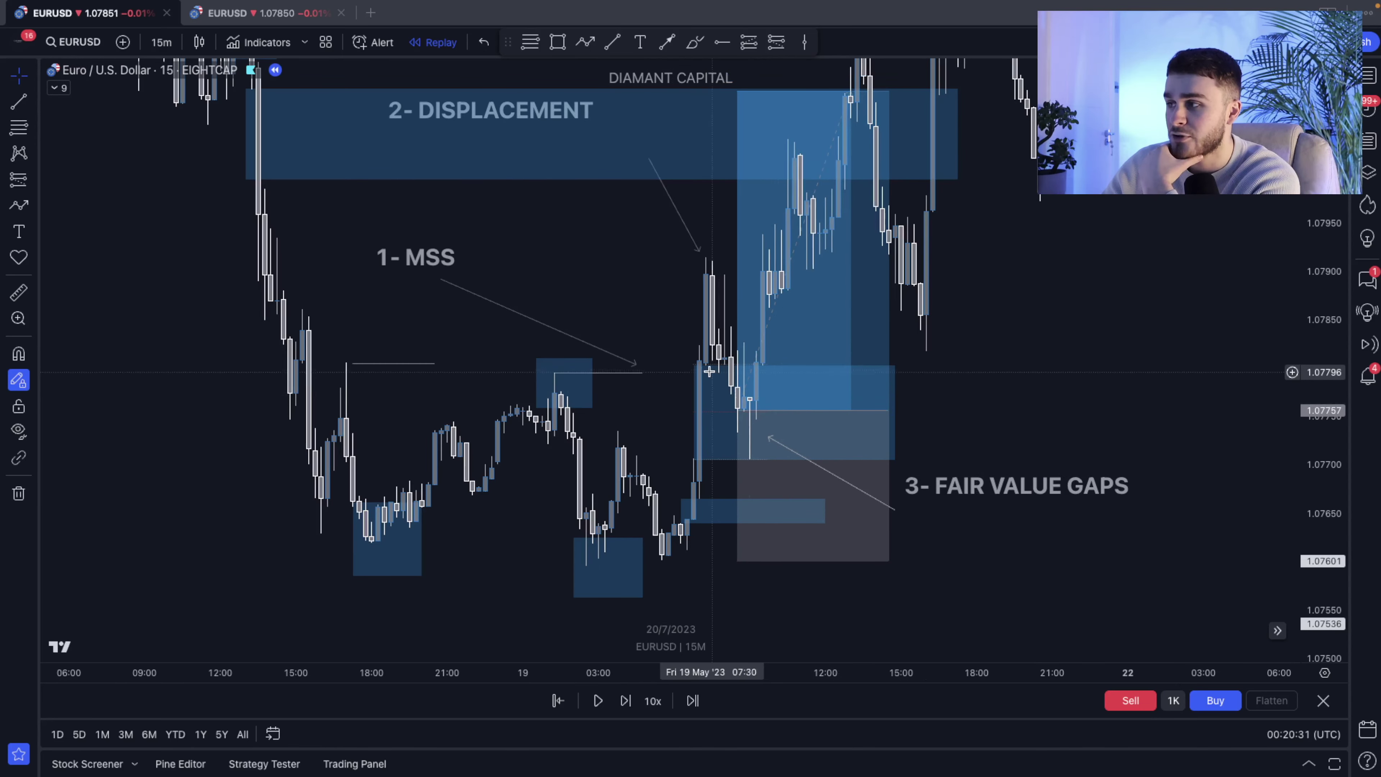
click(555, 374)
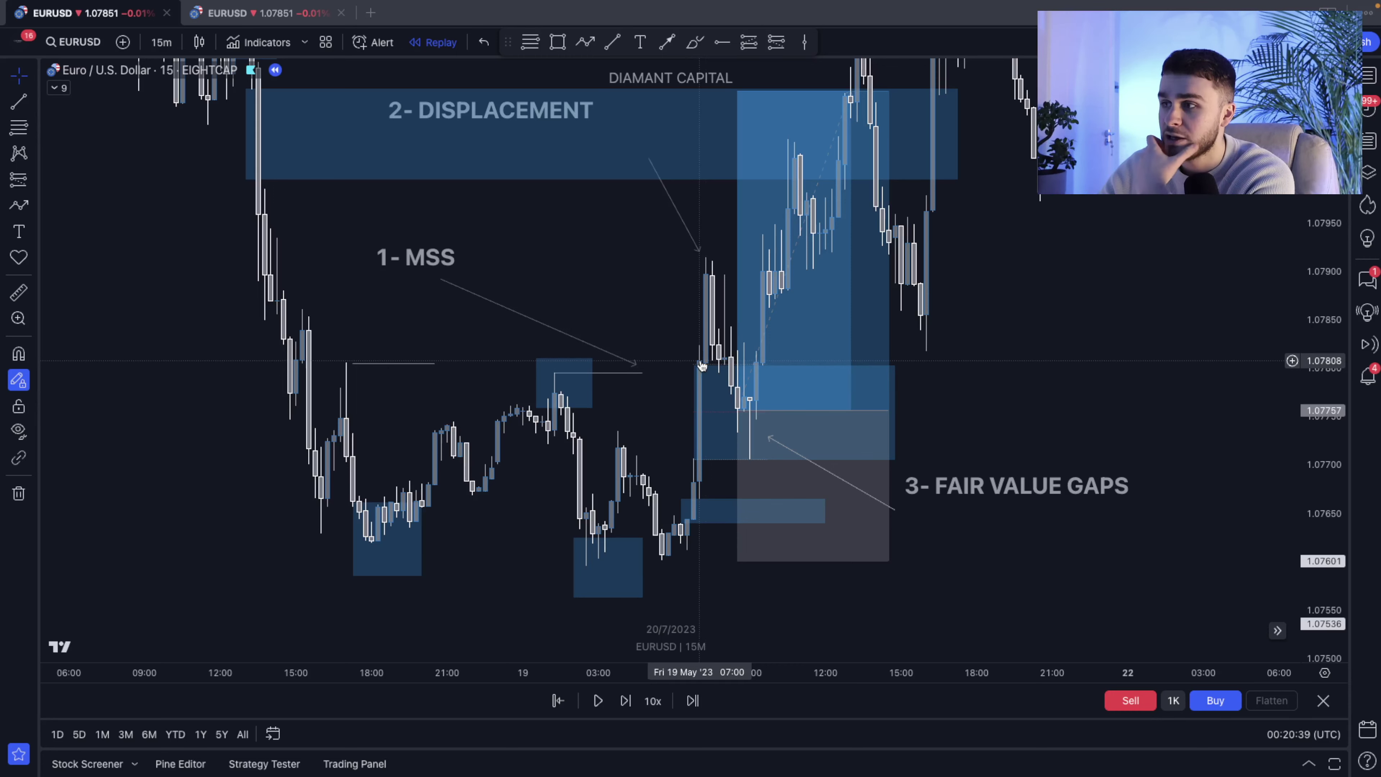
scroll(702, 366, right, 15)
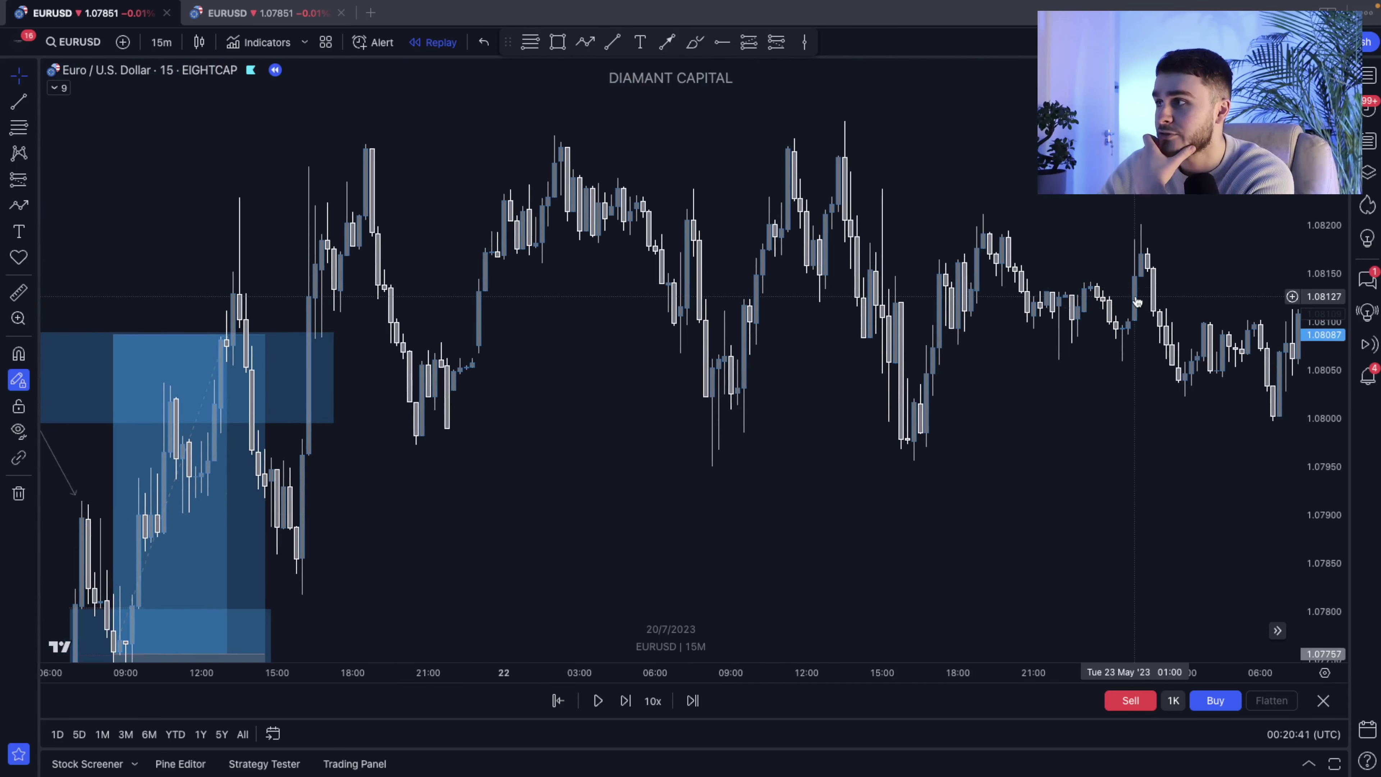
Draw a horizontal trend line along the equal highs on 22 May
scroll(1006, 262, left, 2)
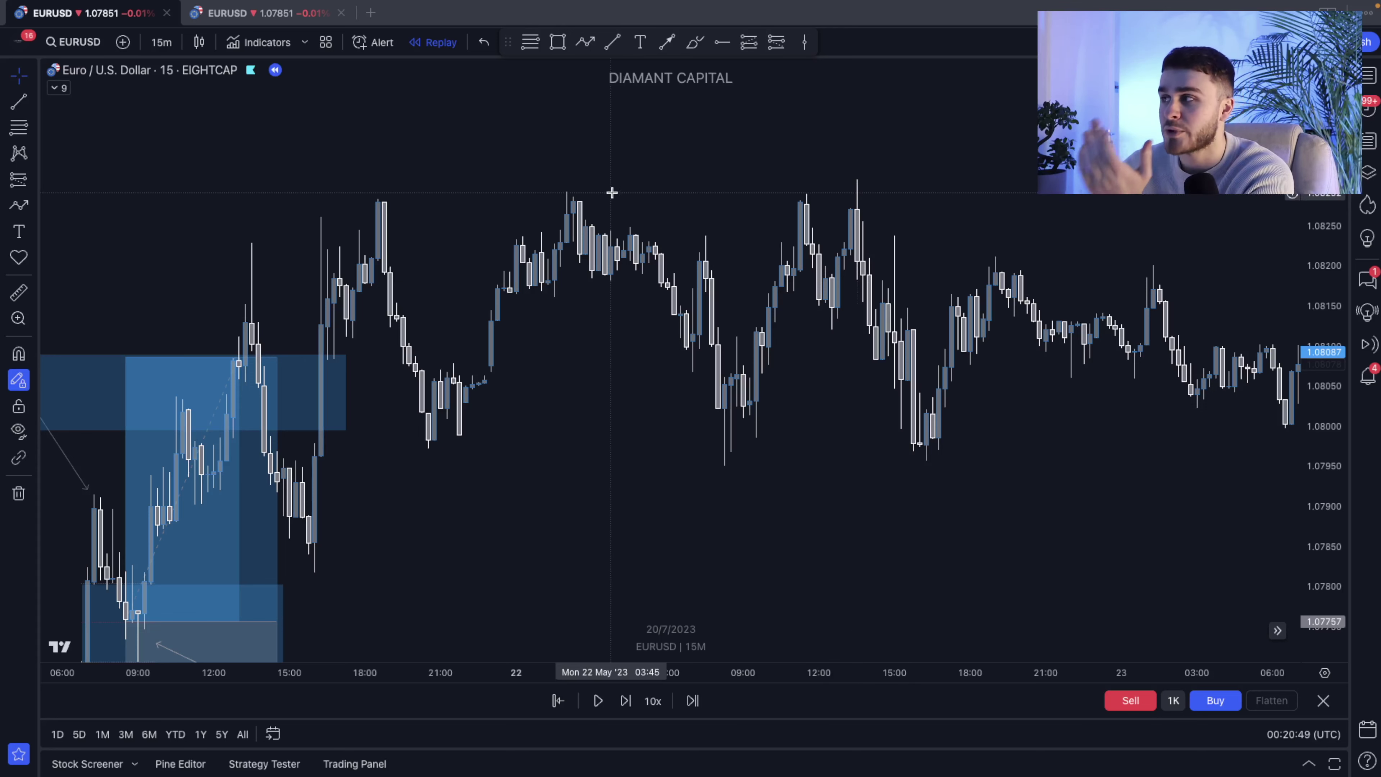
click(613, 42)
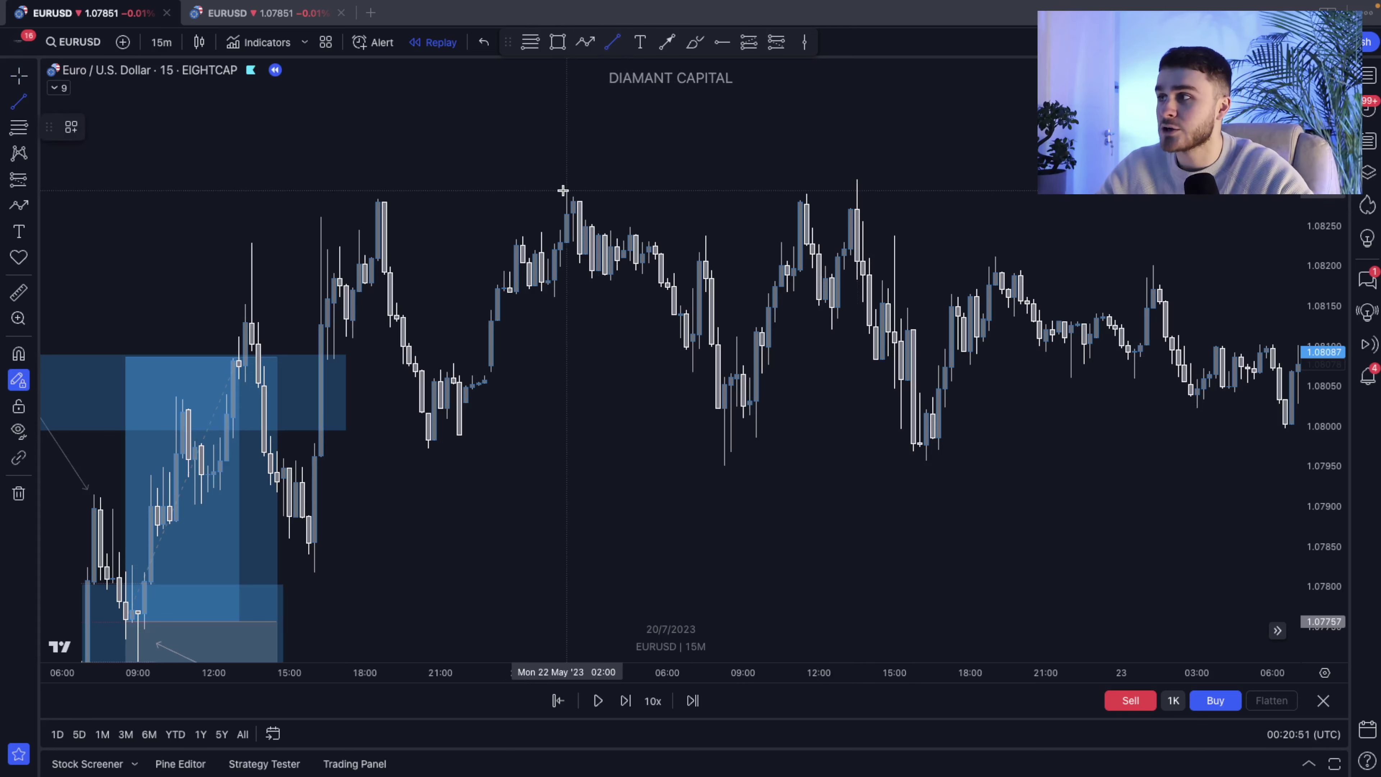
drag(566, 191, 831, 191)
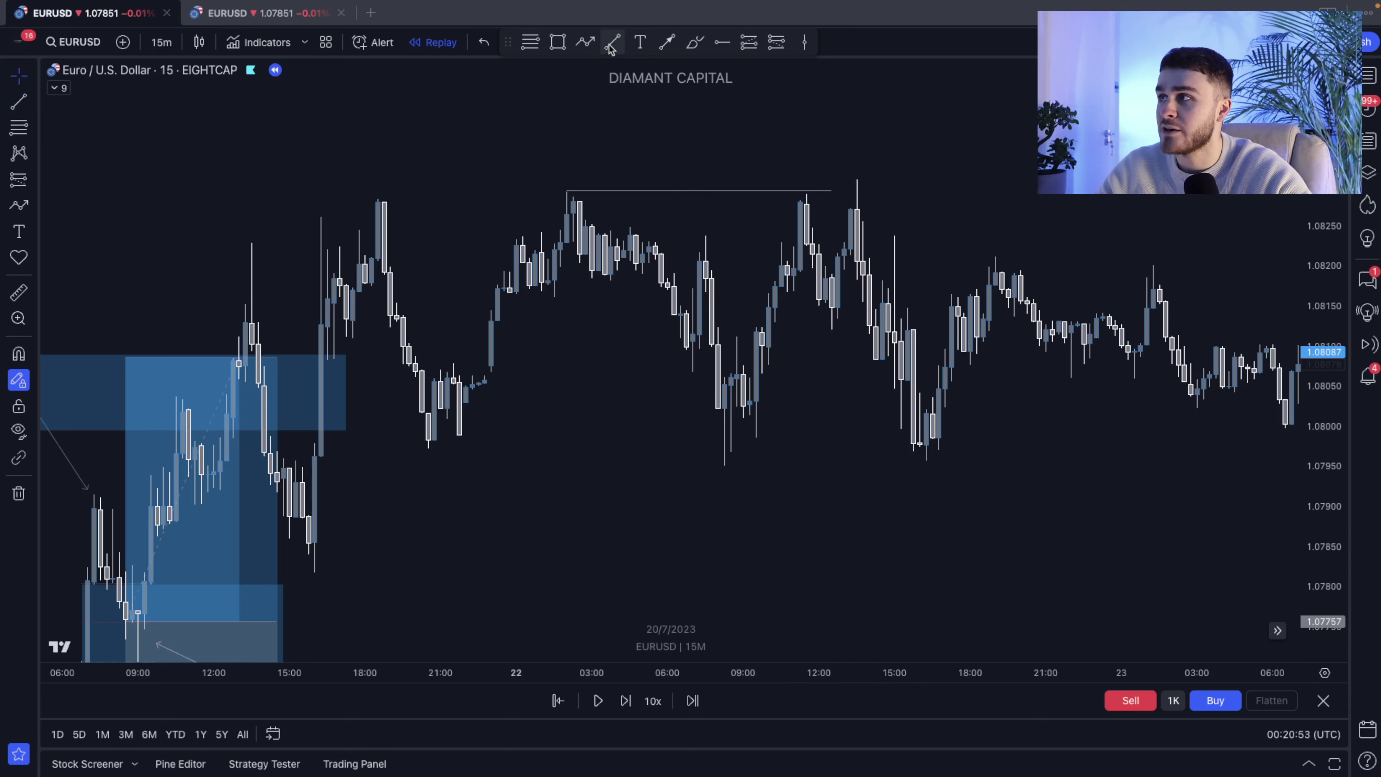
Sketch a zigzag spiking just above the equal highs and then dropping toward 1.0815
click(585, 42)
click(844, 190)
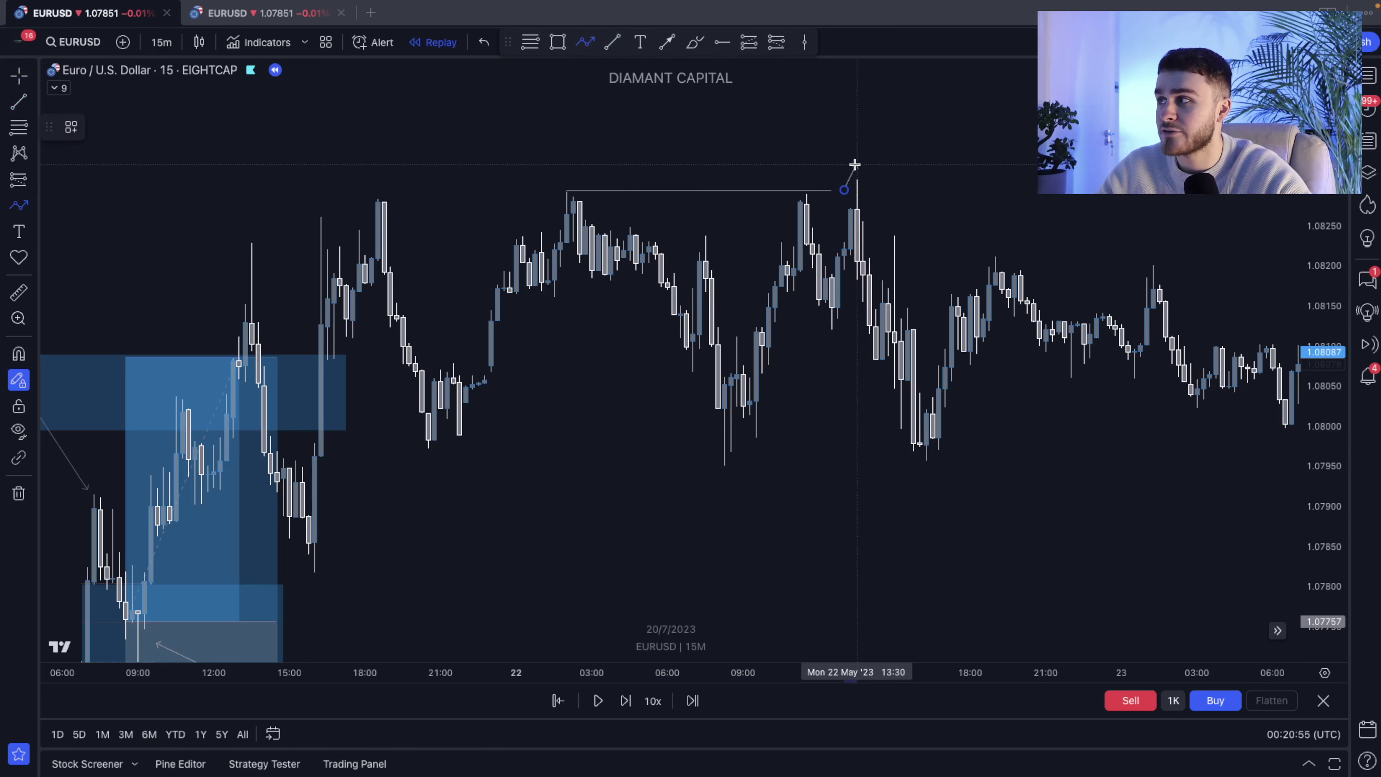
click(857, 164)
double_click(914, 298)
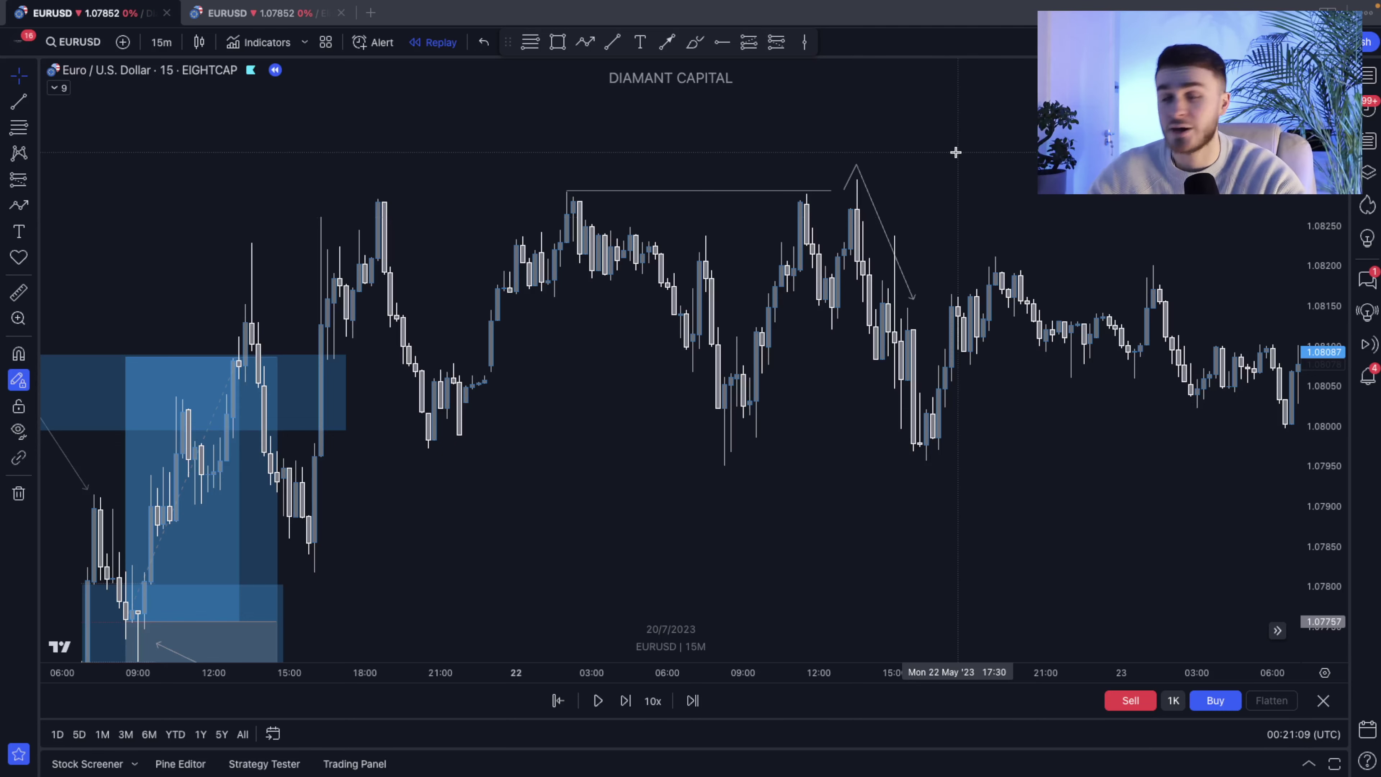
Return to the annotated setup and delete the leftover position box near the fair value gaps
mouse_move(672, 503)
mouse_down()
mouse_move(838, 463)
mouse_move(990, 303)
mouse_up()
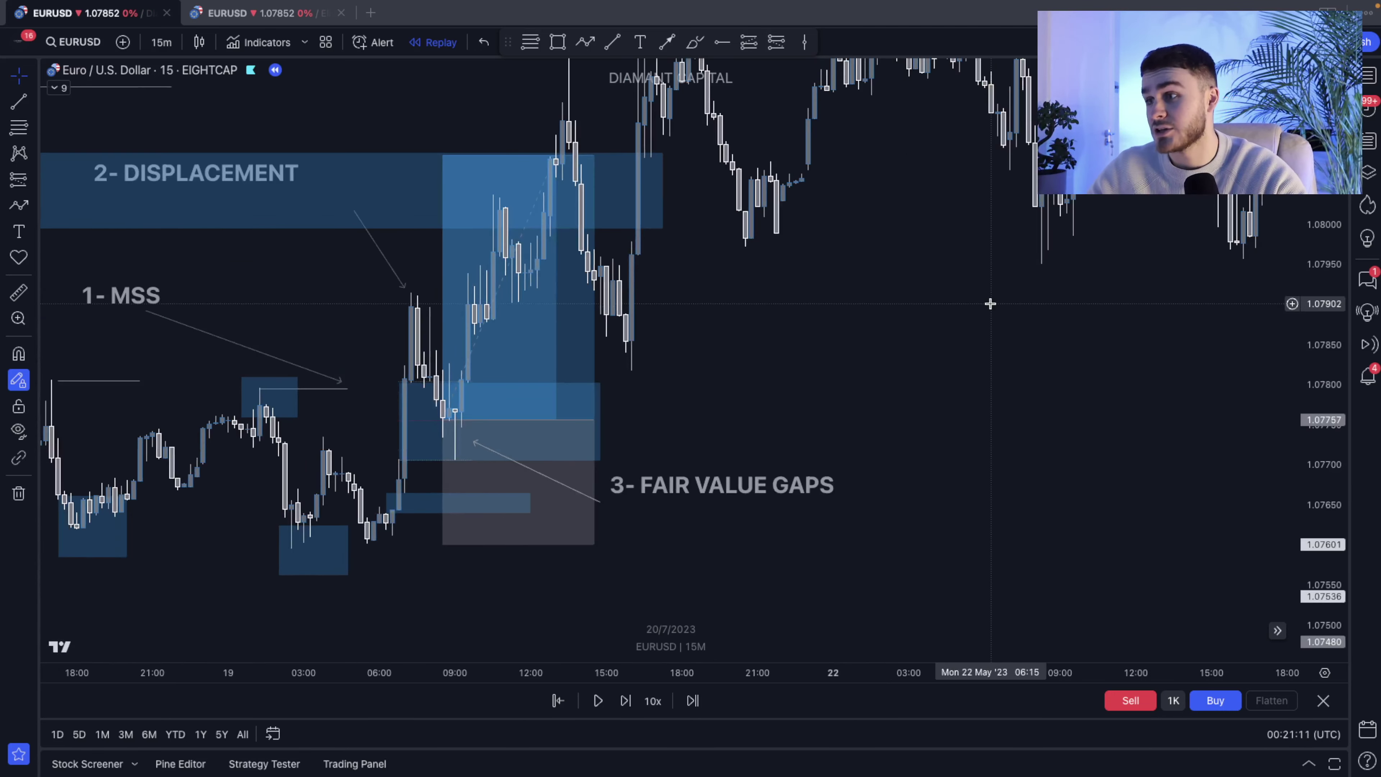
scroll(988, 300, left, 10)
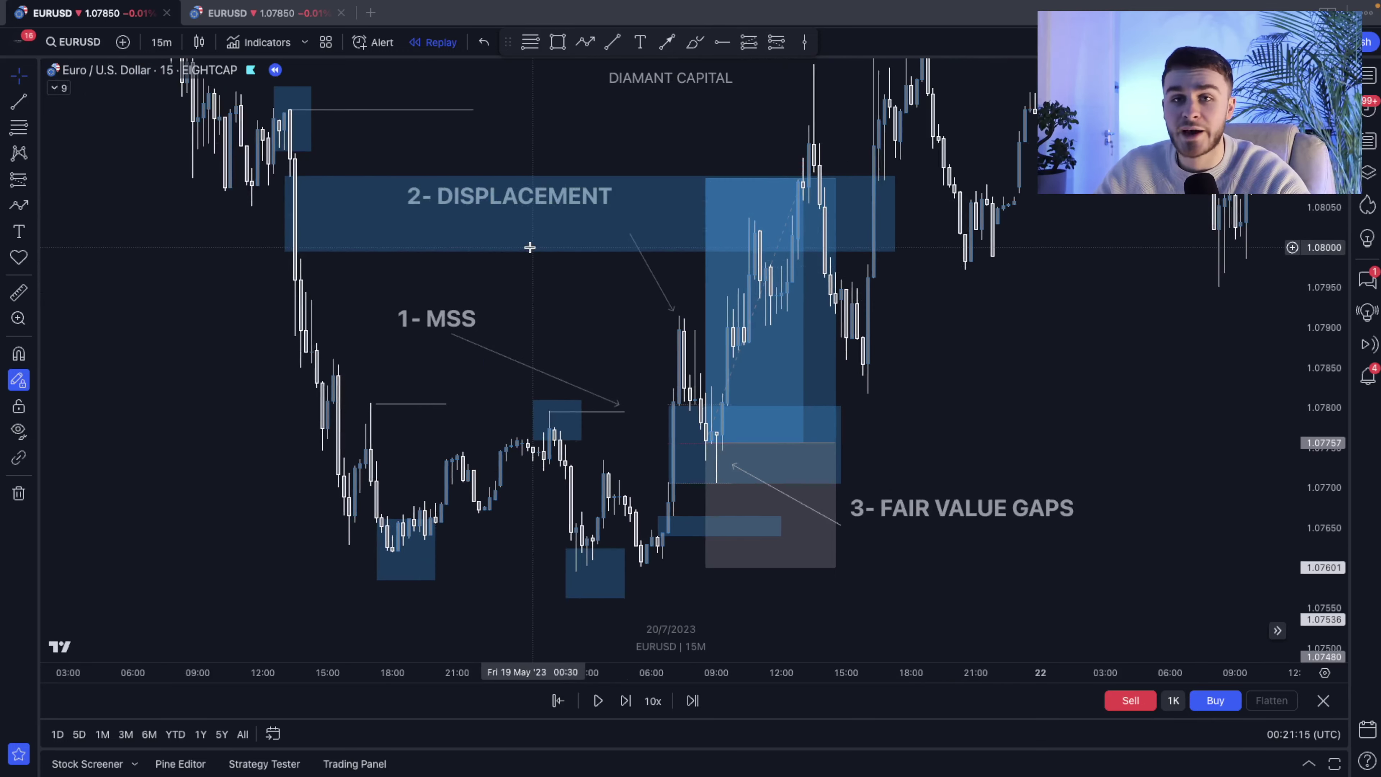
scroll(989, 349, left, 2)
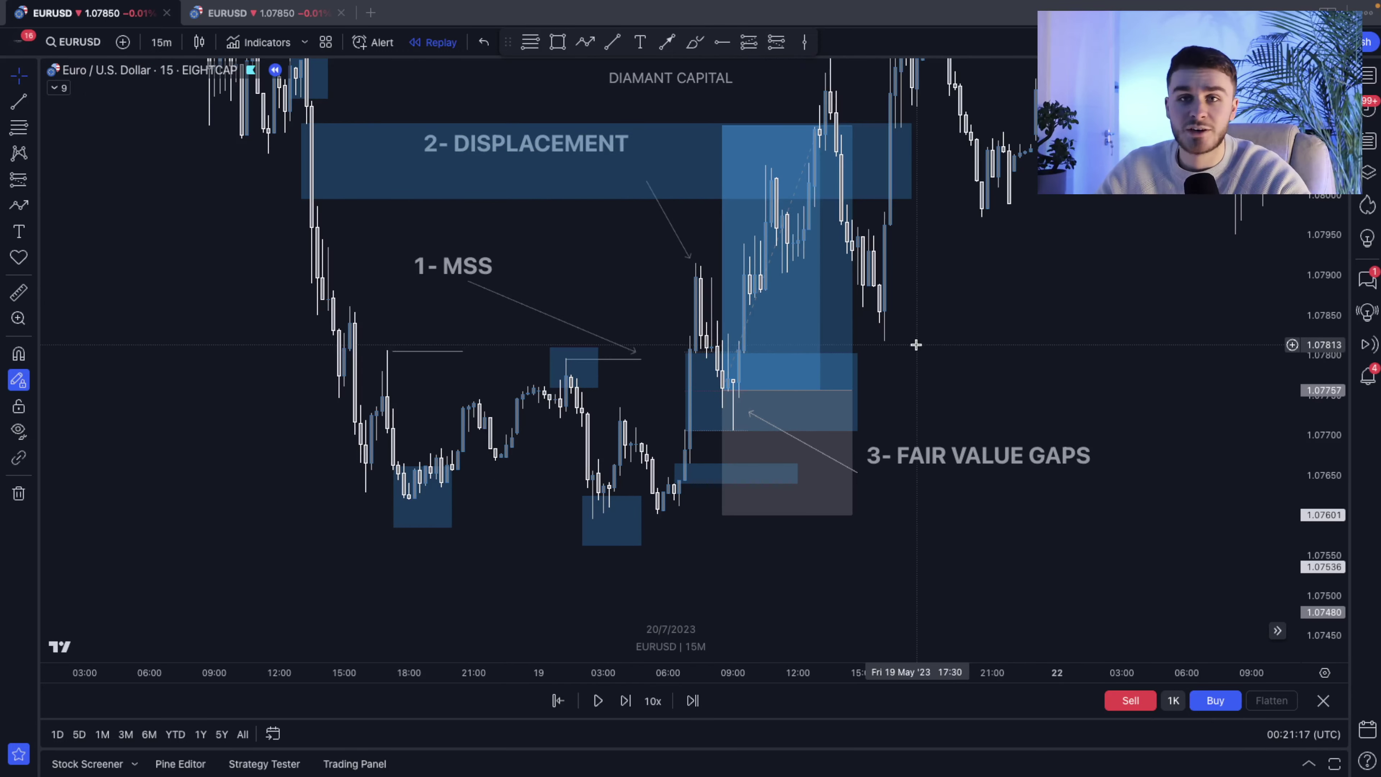
click(814, 333)
key(Delete)
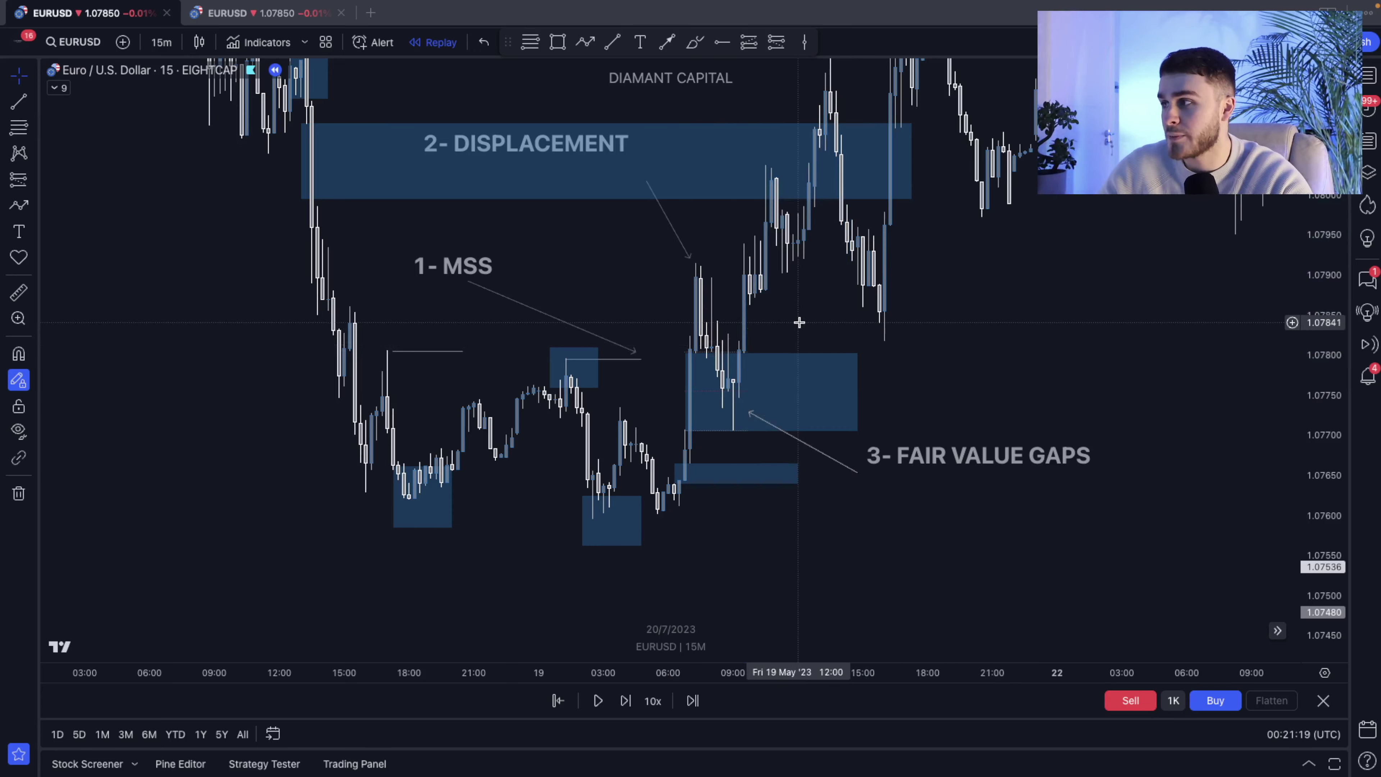
Reframe the MSS-to-FVG section by zooming and stretching the price scale
scroll(817, 309, left, 5)
scroll(1116, 272, up, 3)
drag(1319, 349, 1319, 370)
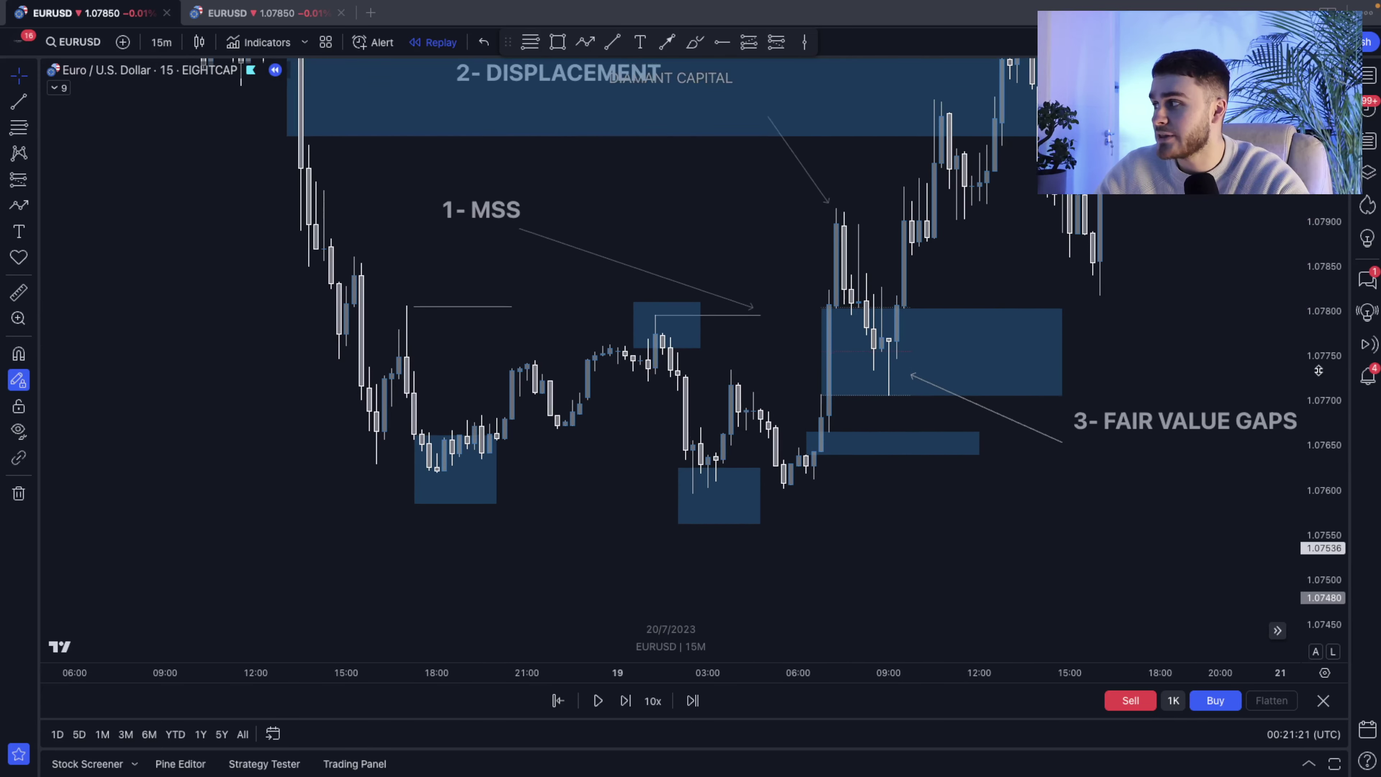
scroll(1196, 293, right, 5)
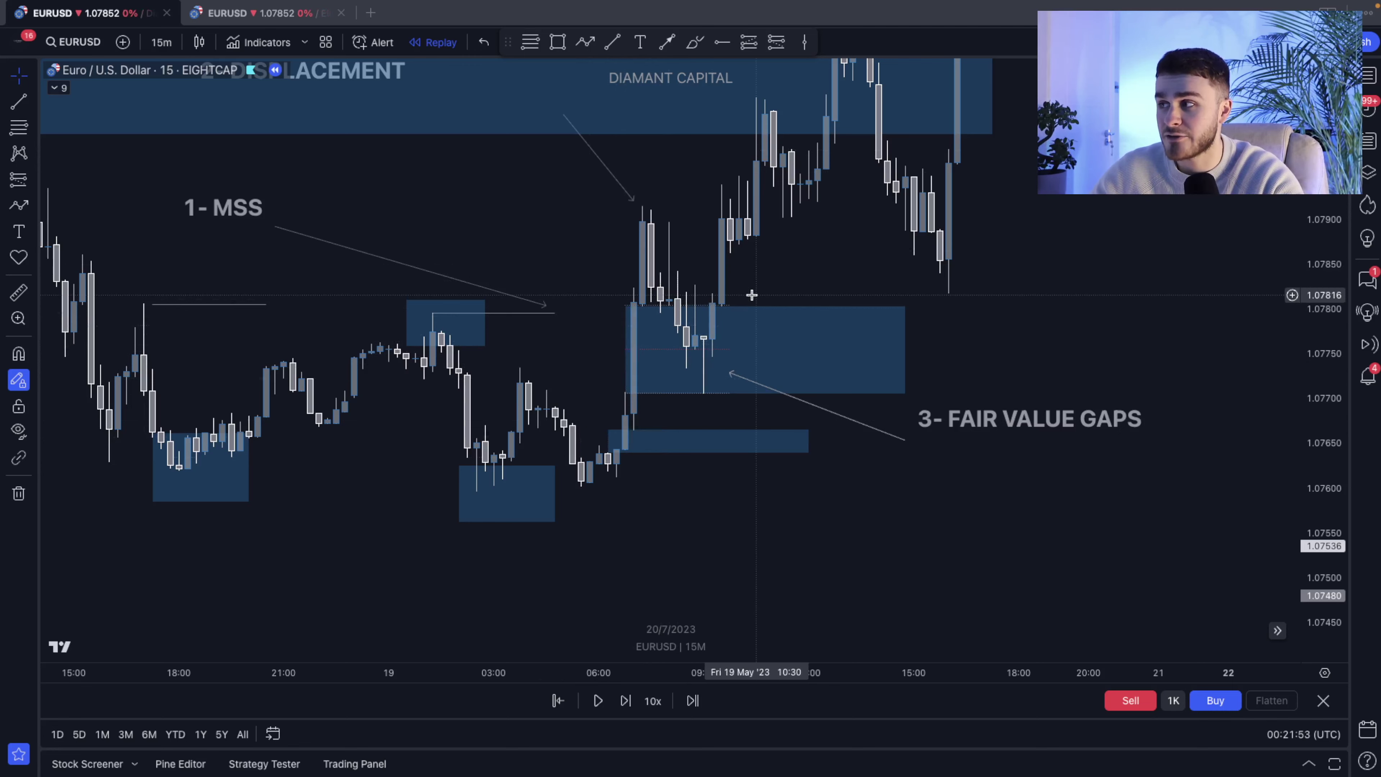
Try a long position in the upper fair value gap with stop at 1.07600, then delete it
click(747, 45)
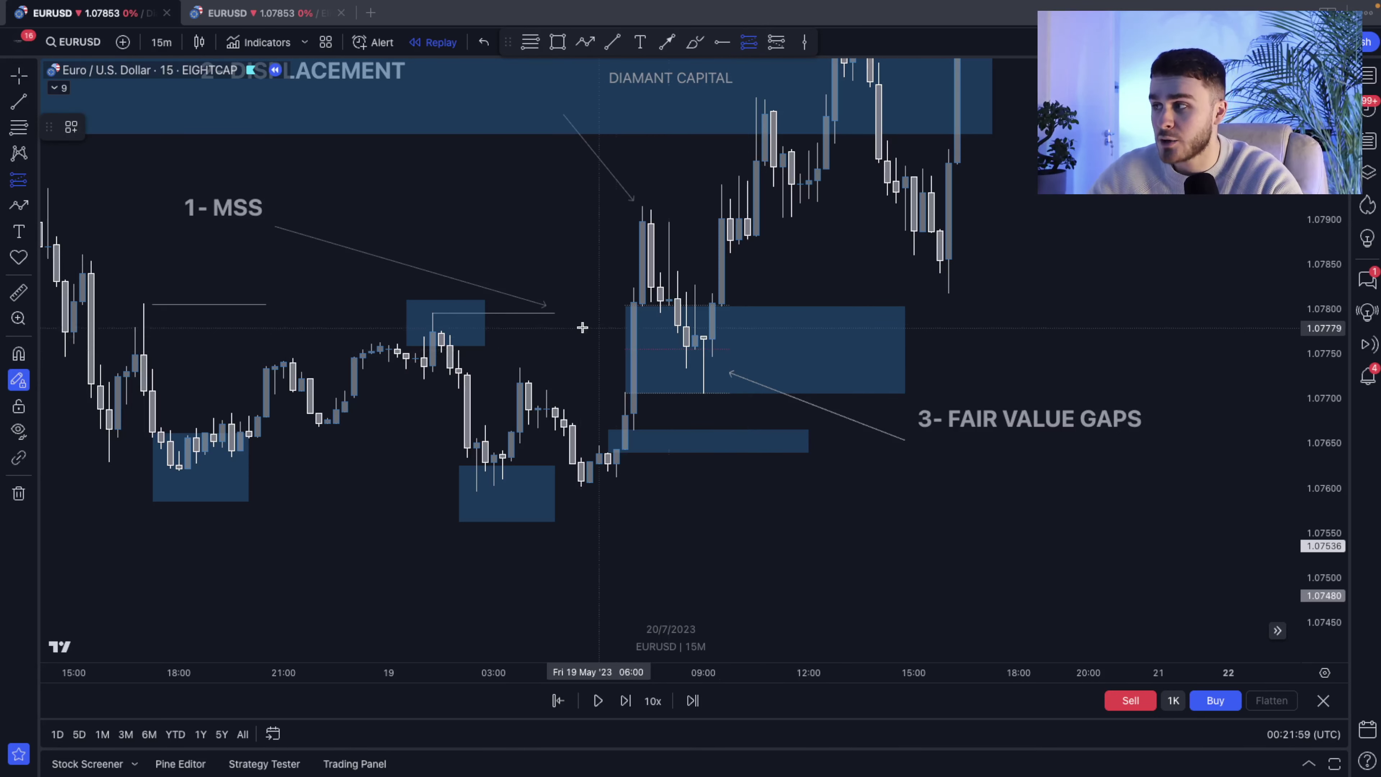
click(687, 349)
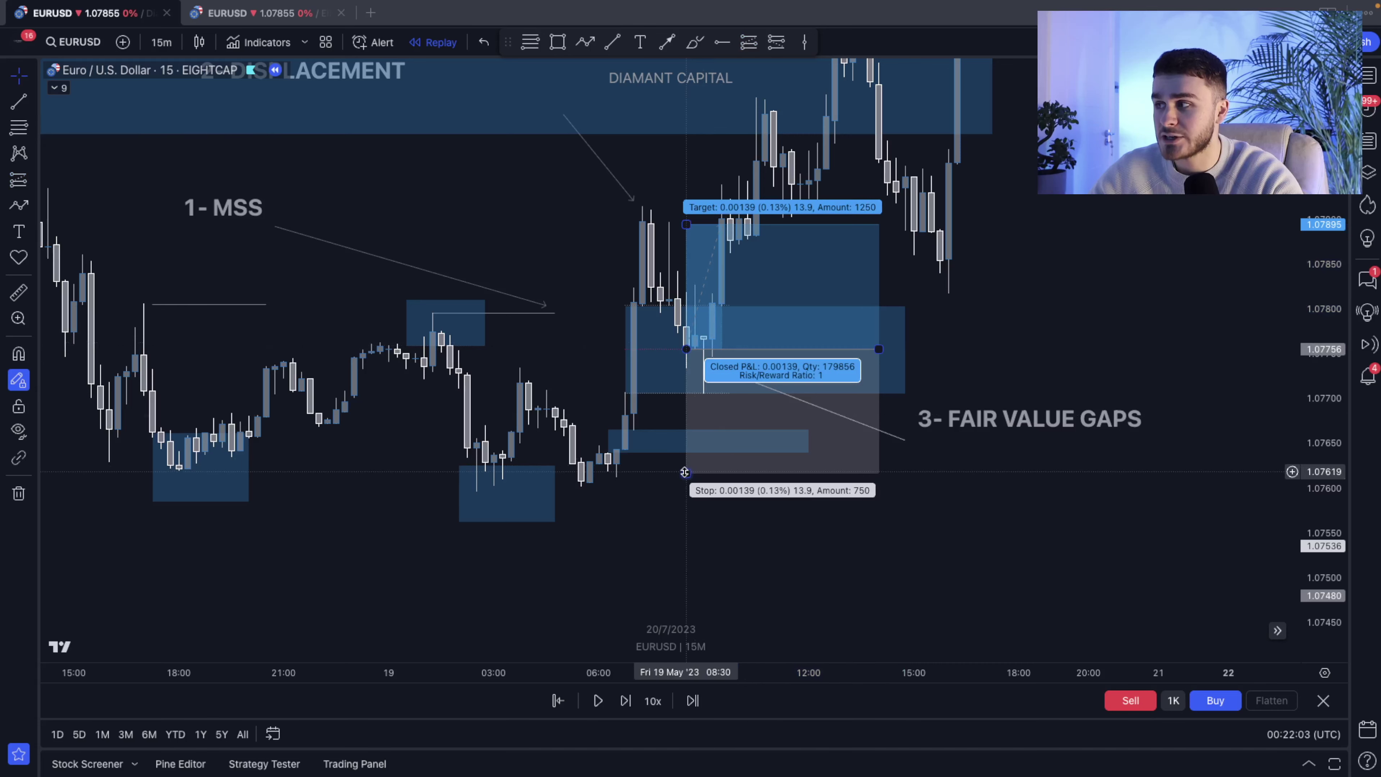
drag(687, 473, 690, 488)
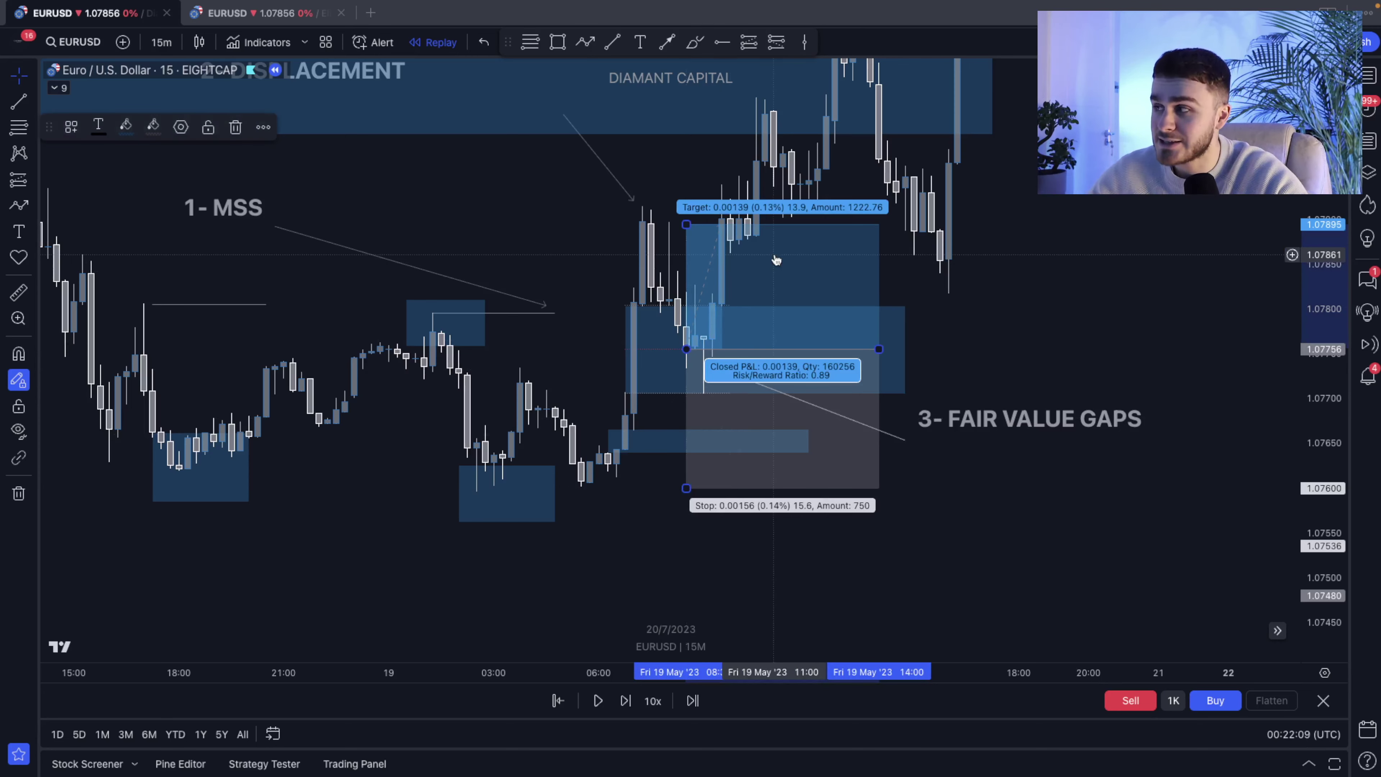
key(Delete)
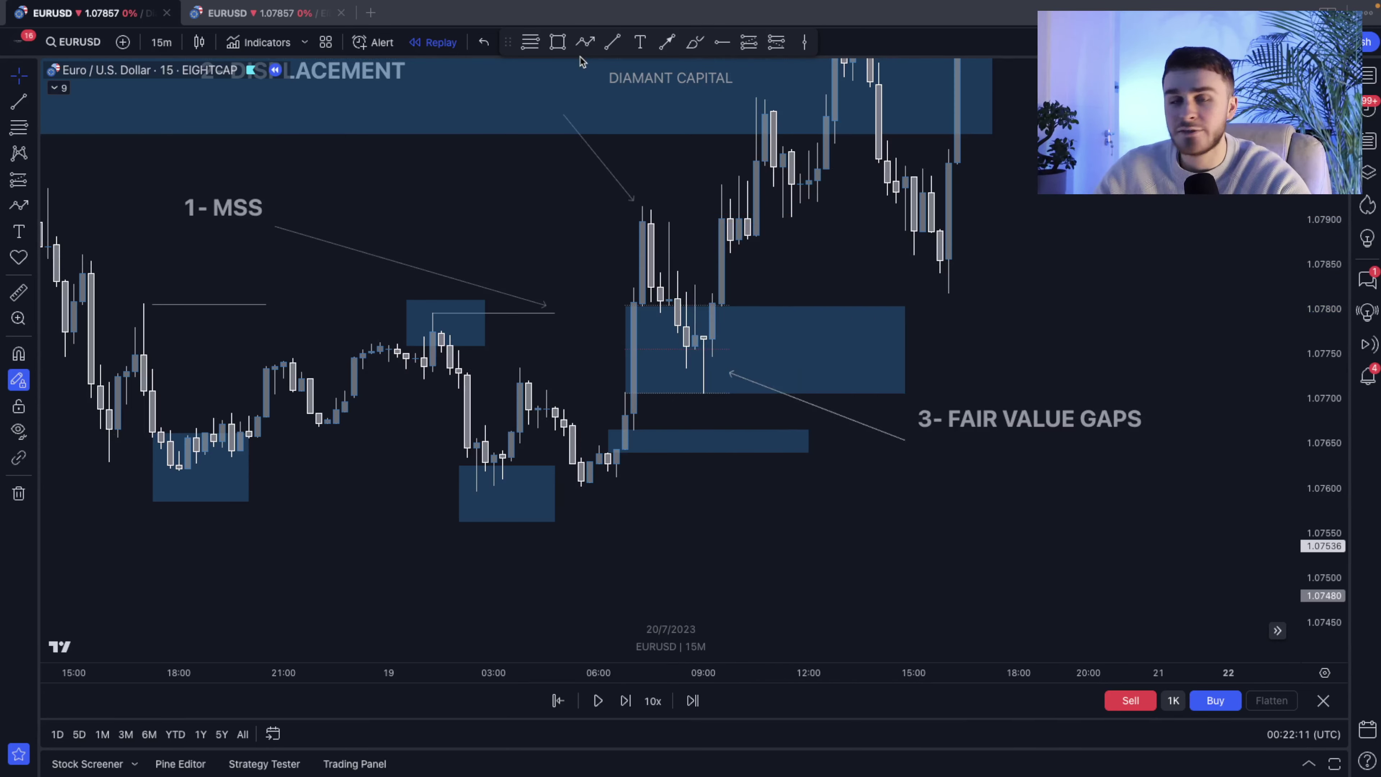
Draw a three-point path from the upper gap rising, then falling into the lower fair value gap
click(585, 43)
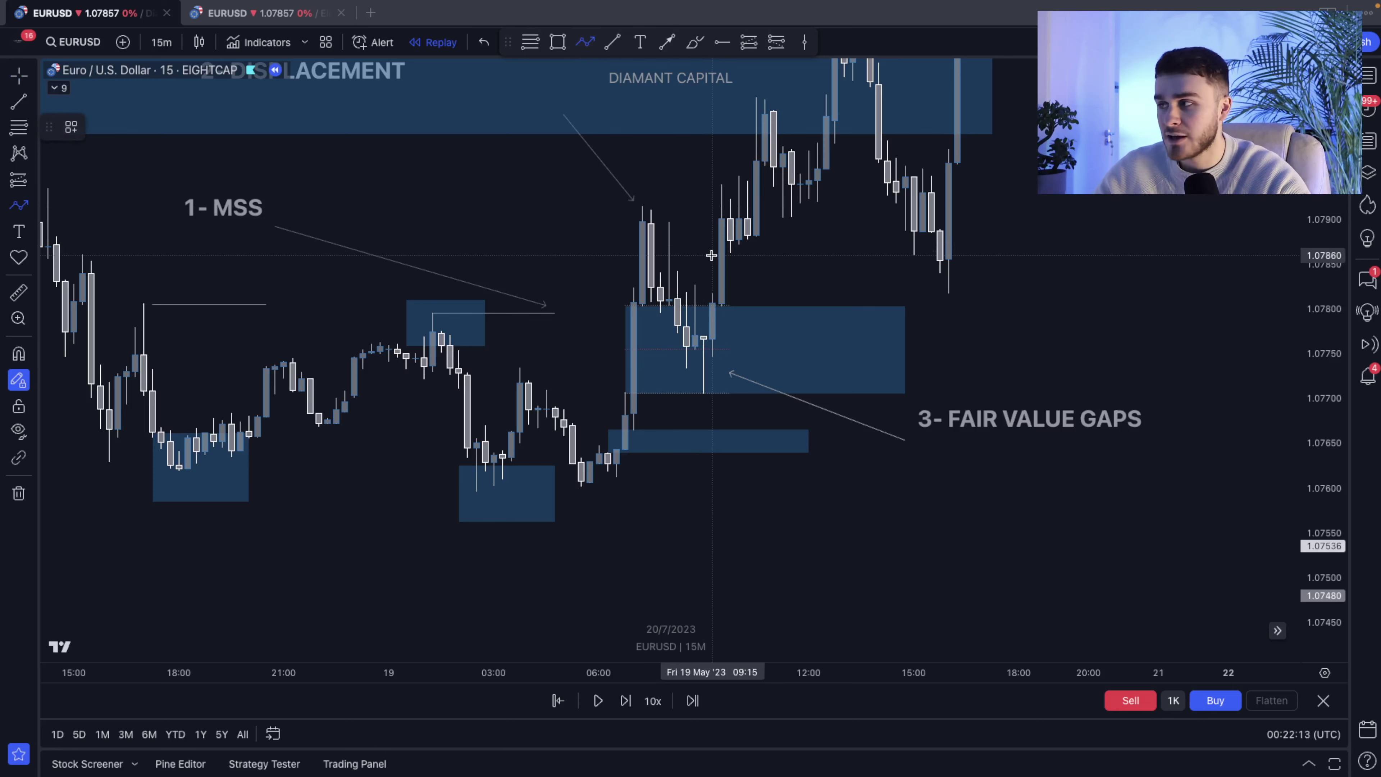
click(712, 361)
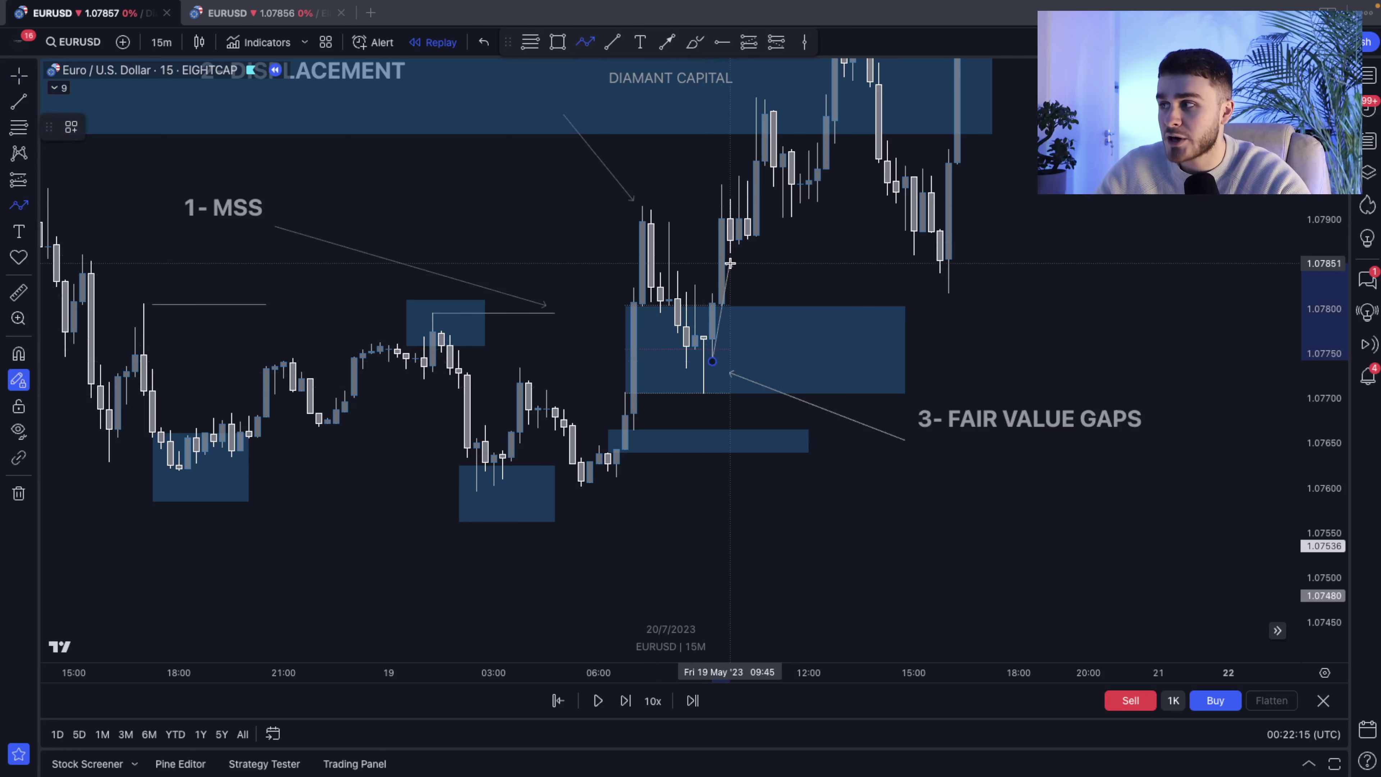
click(747, 282)
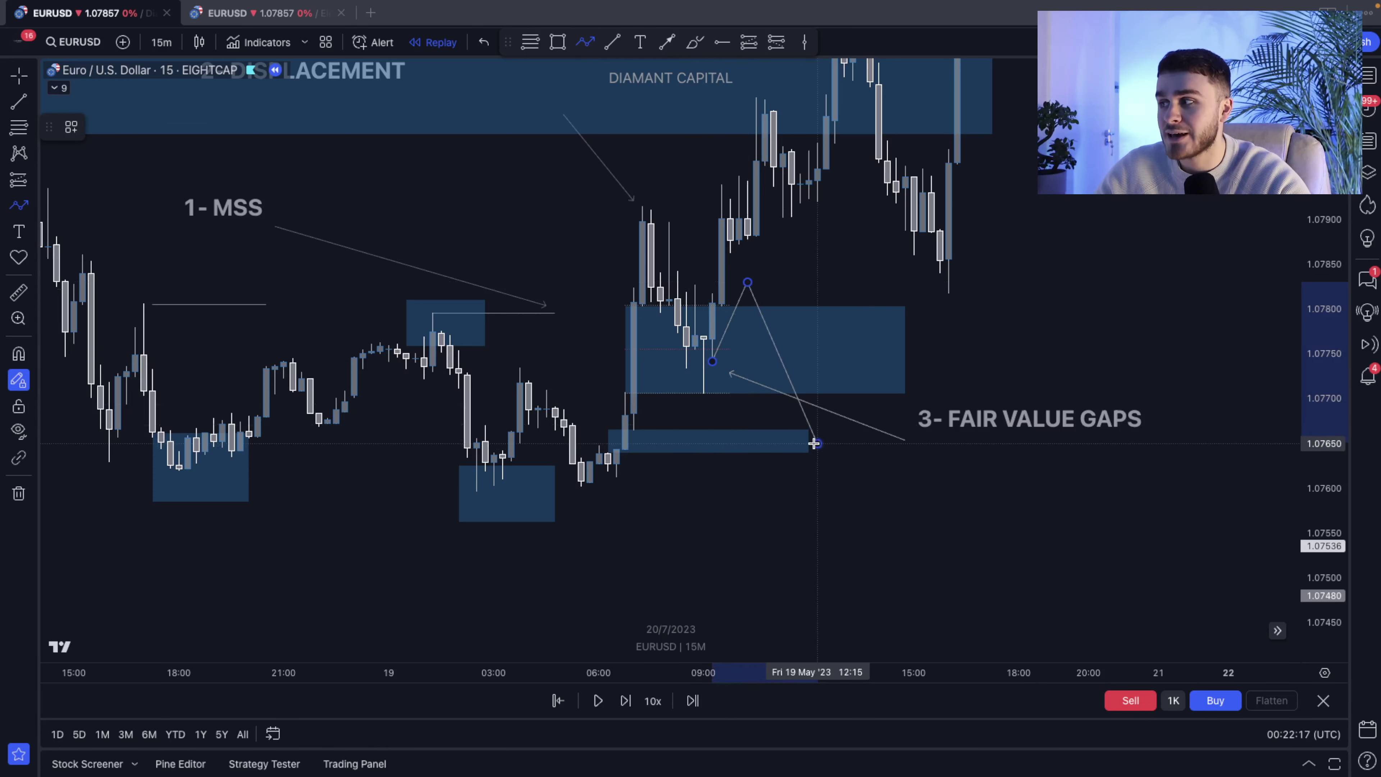
double_click(814, 444)
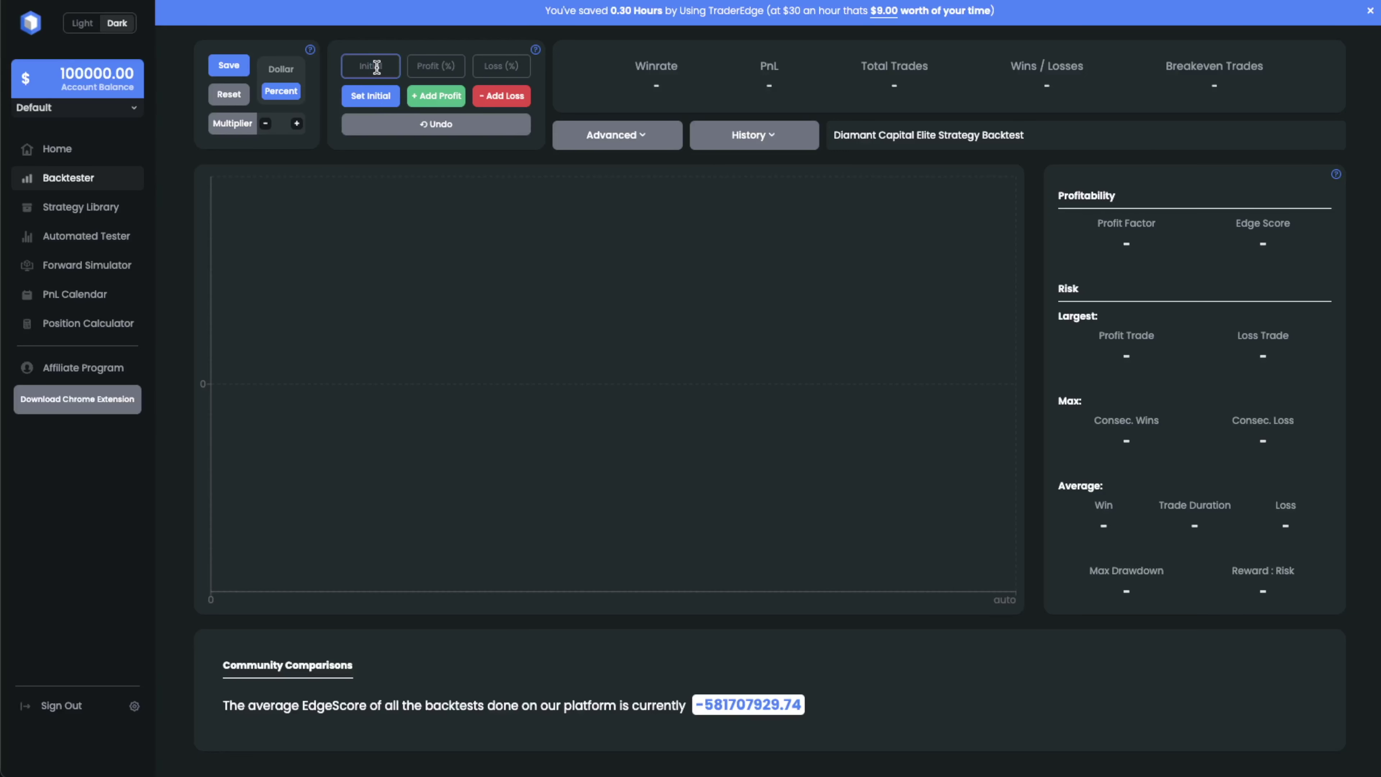
Set a 100000 starting balance and log a 3% winning trade and a 1% losing trade
click(370, 96)
click(433, 71)
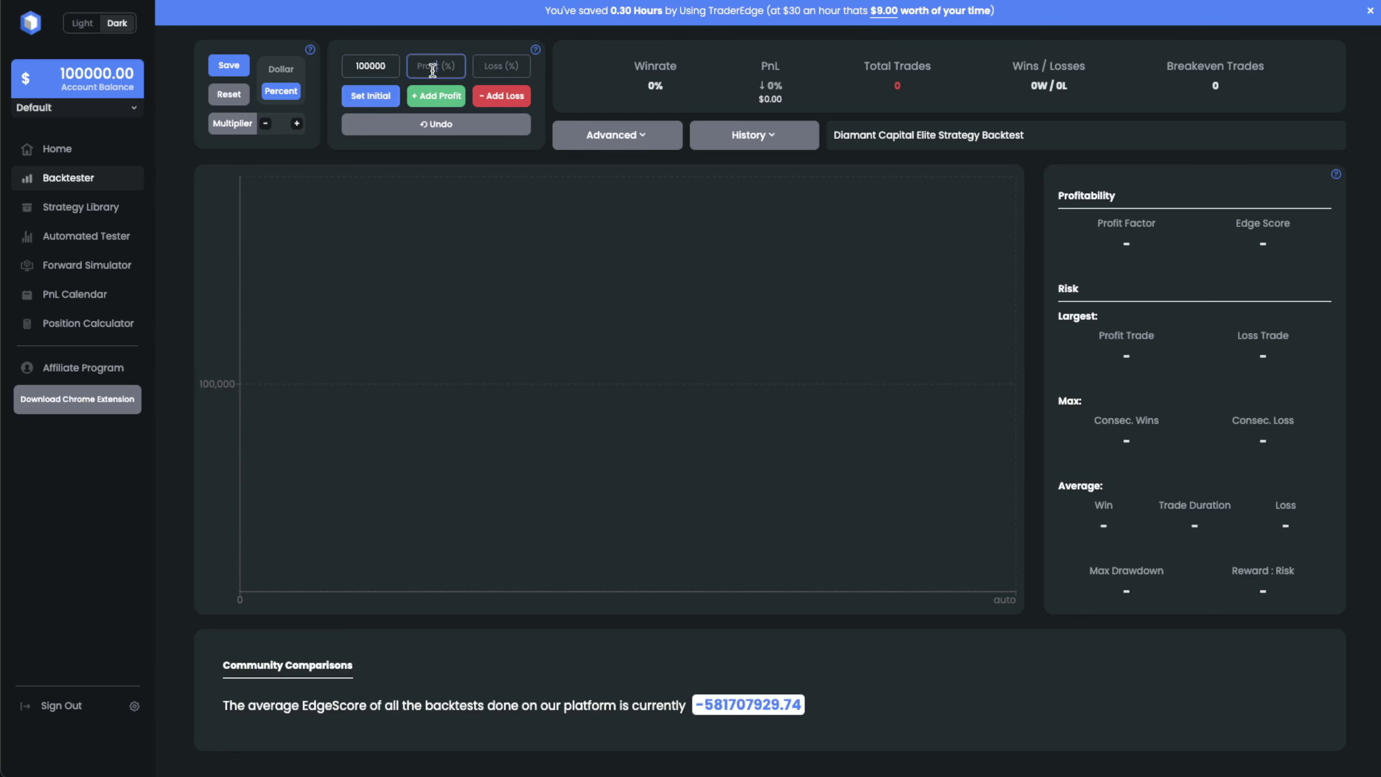
text(3)
click(437, 96)
click(501, 66)
text(1)
click(501, 96)
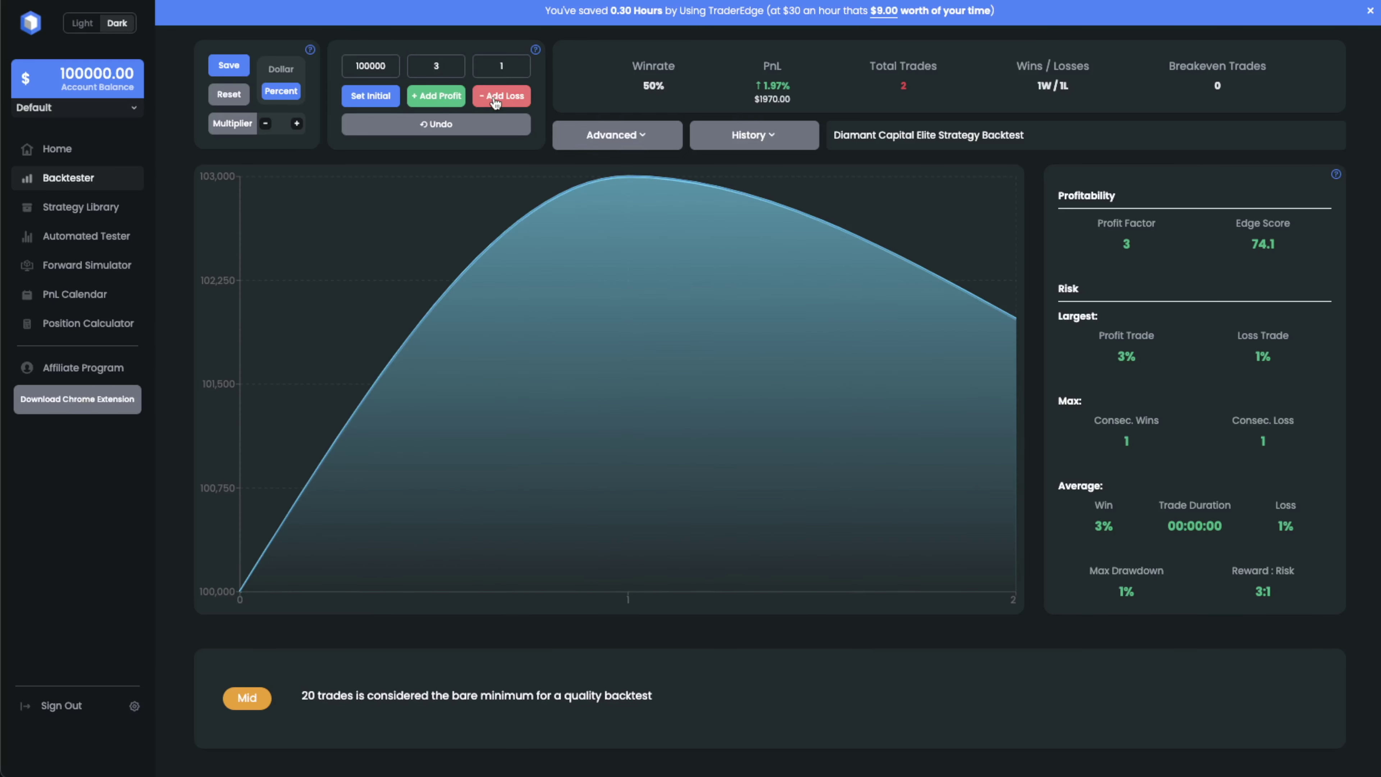
Log further sample wins and losses to reach 13 trades, then open the Strategy Library
click(456, 99)
click(455, 99)
click(498, 98)
click(497, 98)
click(438, 96)
click(438, 97)
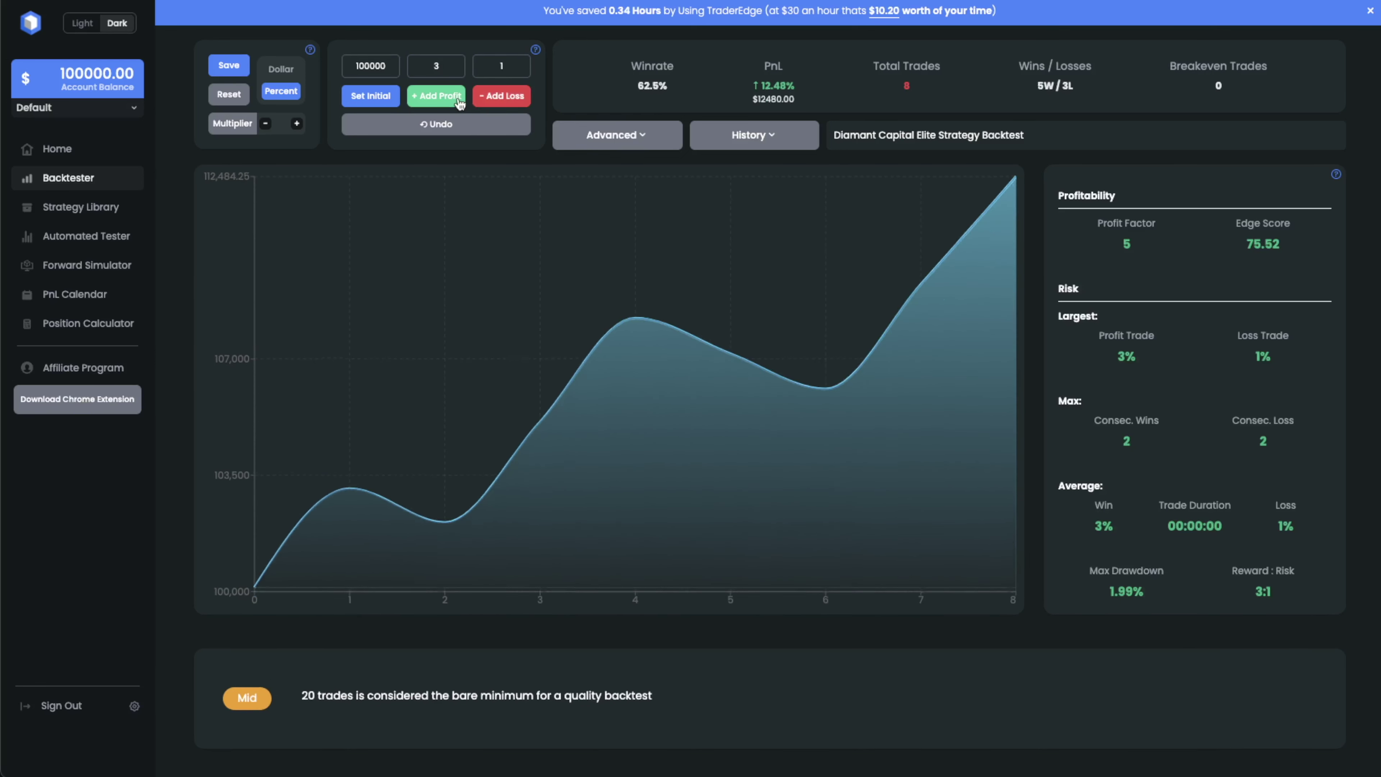
click(438, 97)
click(495, 102)
click(495, 102)
click(437, 97)
click(437, 97)
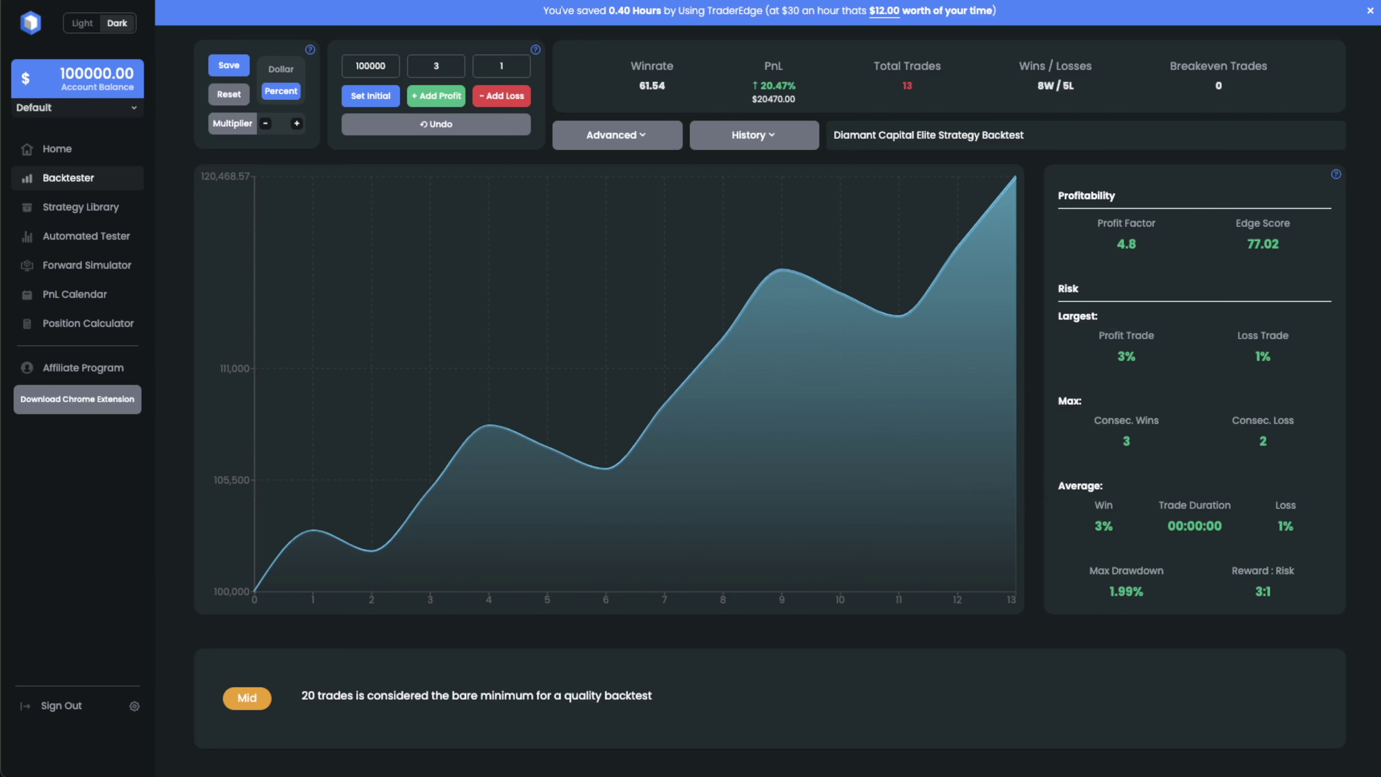
click(107, 210)
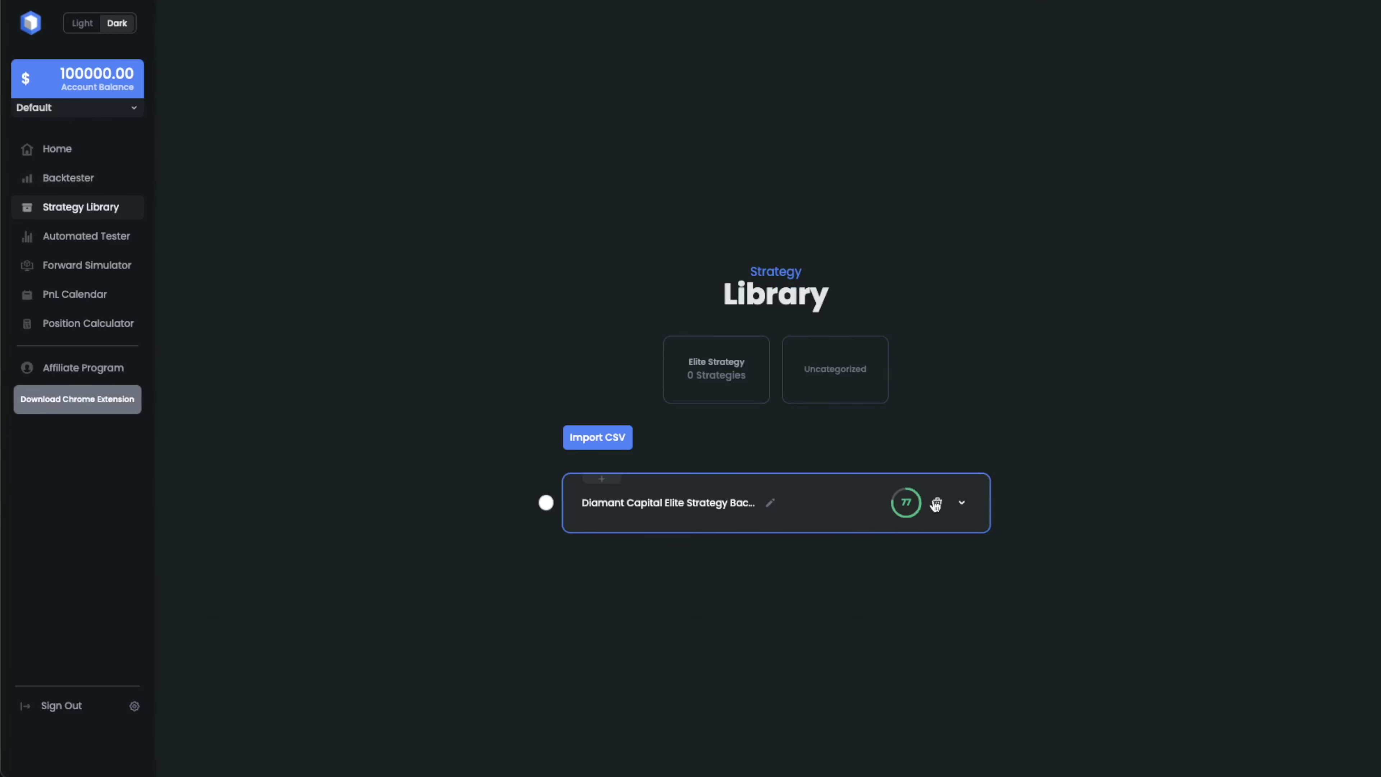
Simulate 100 trades from 100000 at 68% win rate, 3% profit, 1% loss, projecting +441.08%
click(962, 504)
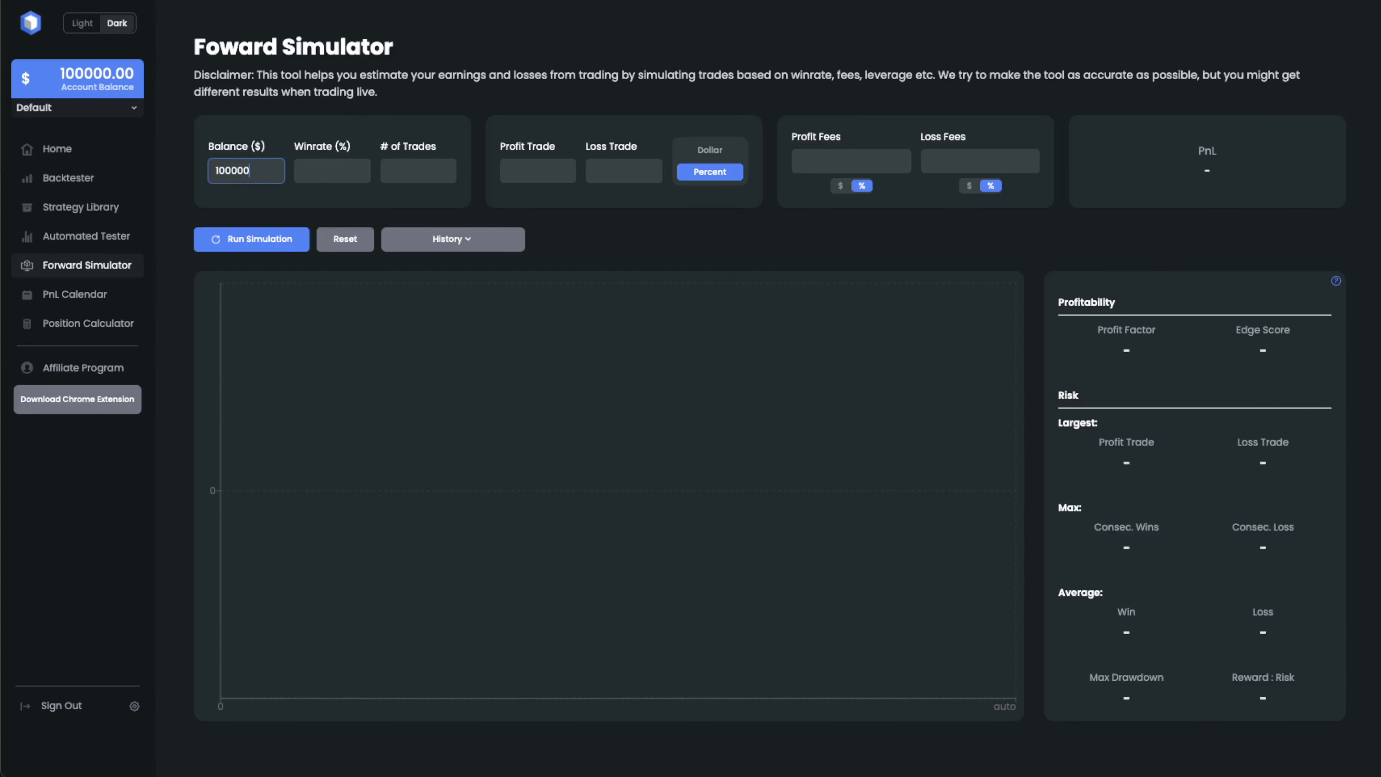
click(323, 173)
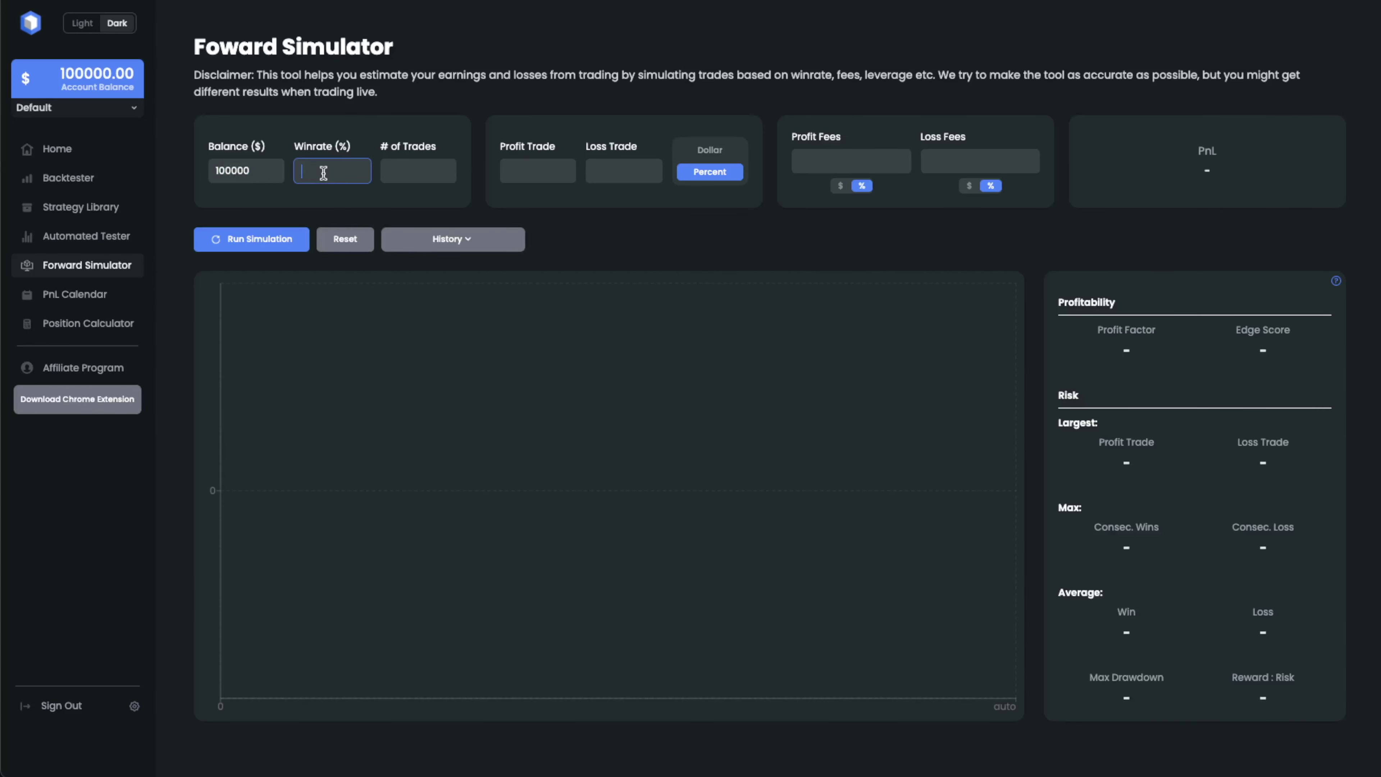
click(404, 176)
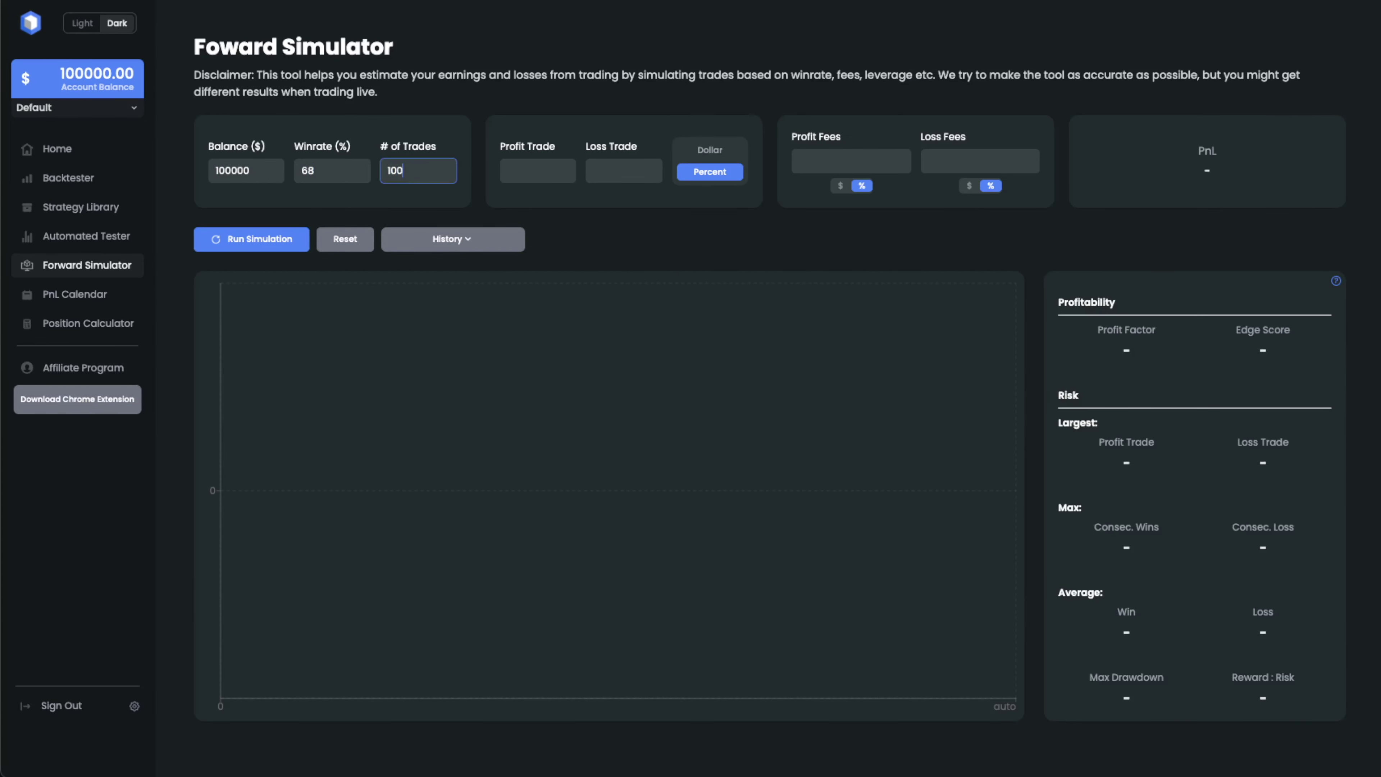
click(521, 170)
click(633, 166)
text(1)
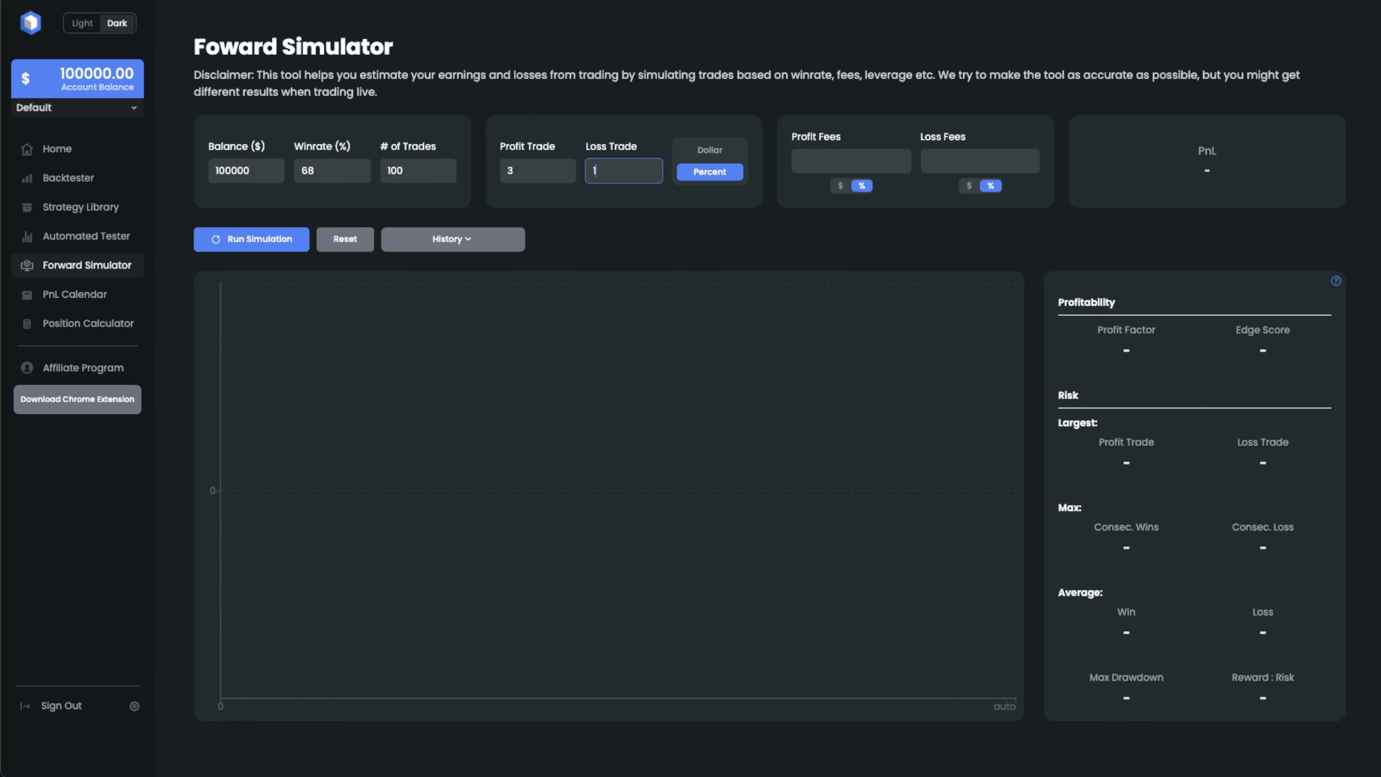
click(293, 240)
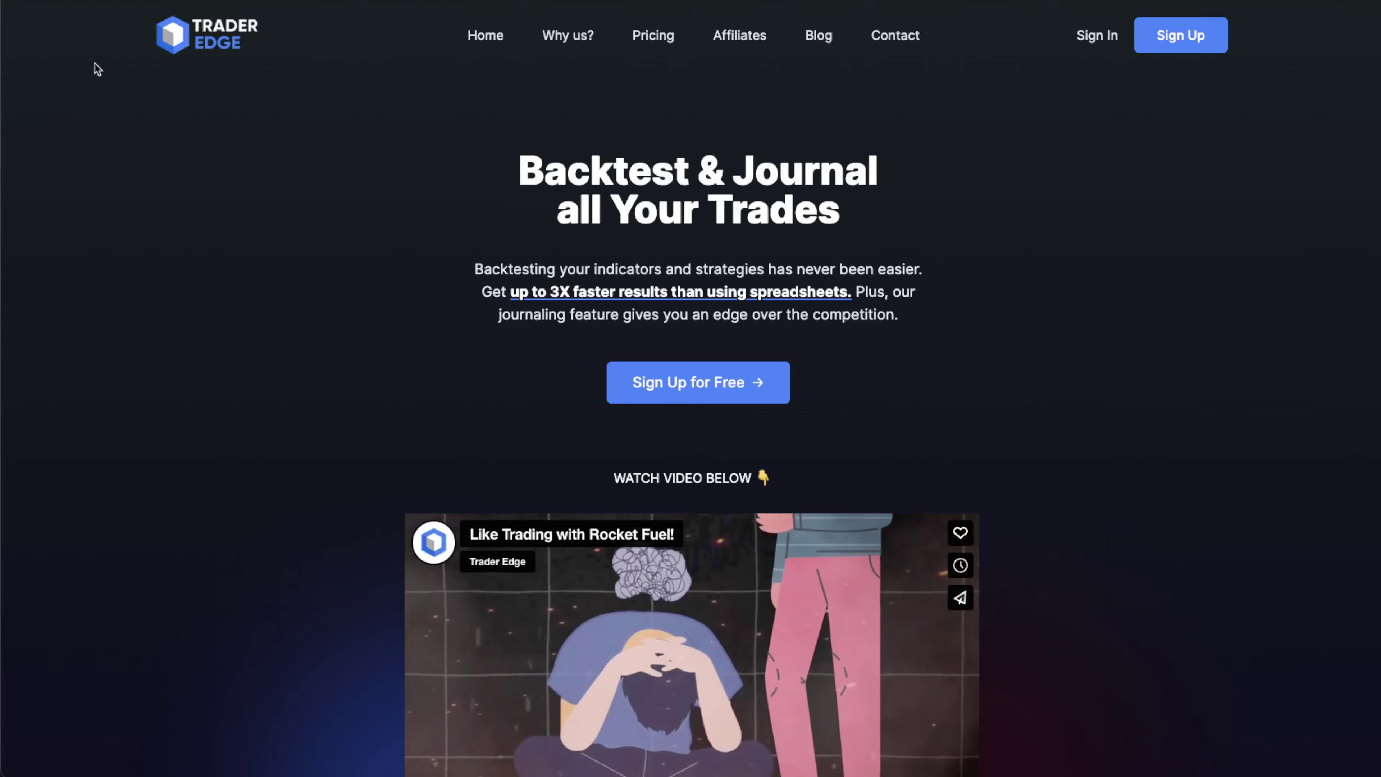
Scroll the Trader Edge landing page past the time-savings pitch to the feature sections
scroll(97, 69, down, 15)
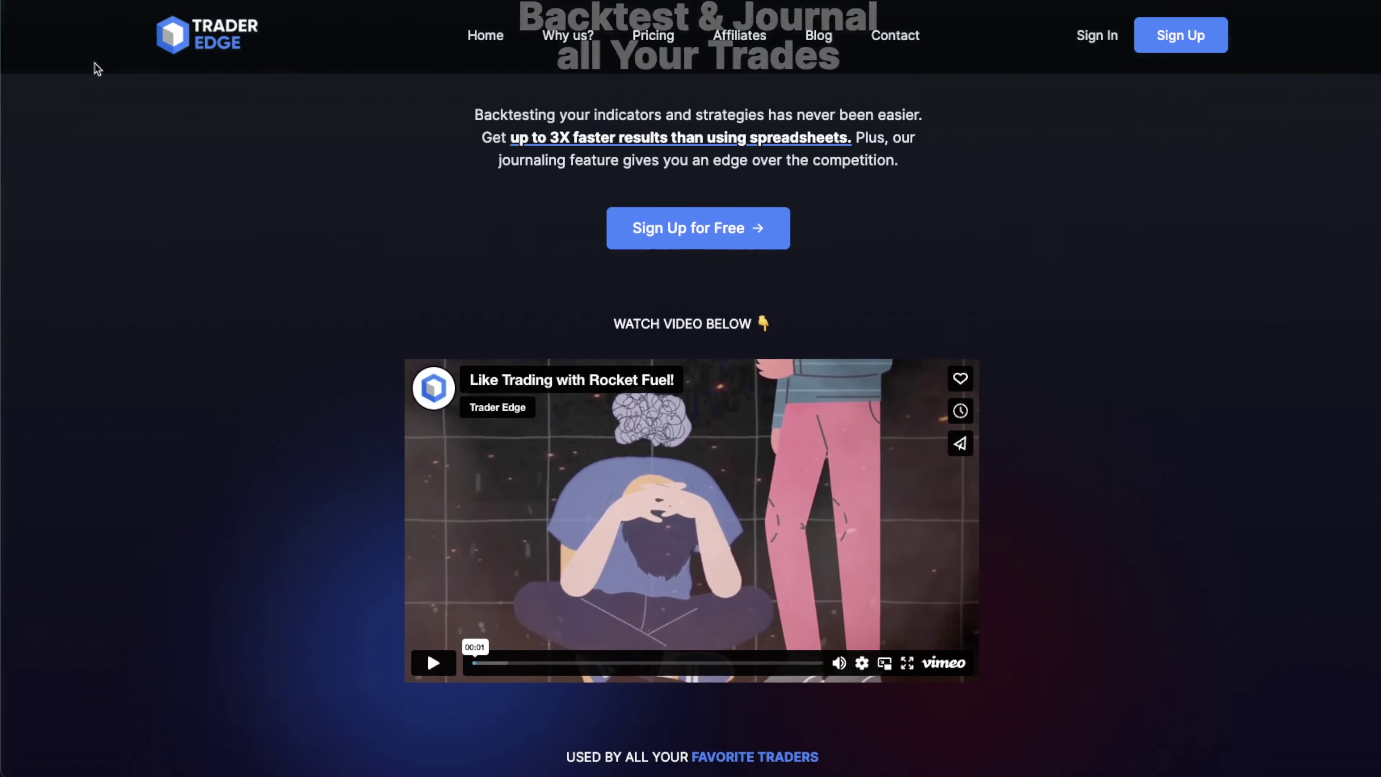
scroll(97, 69, down, 20)
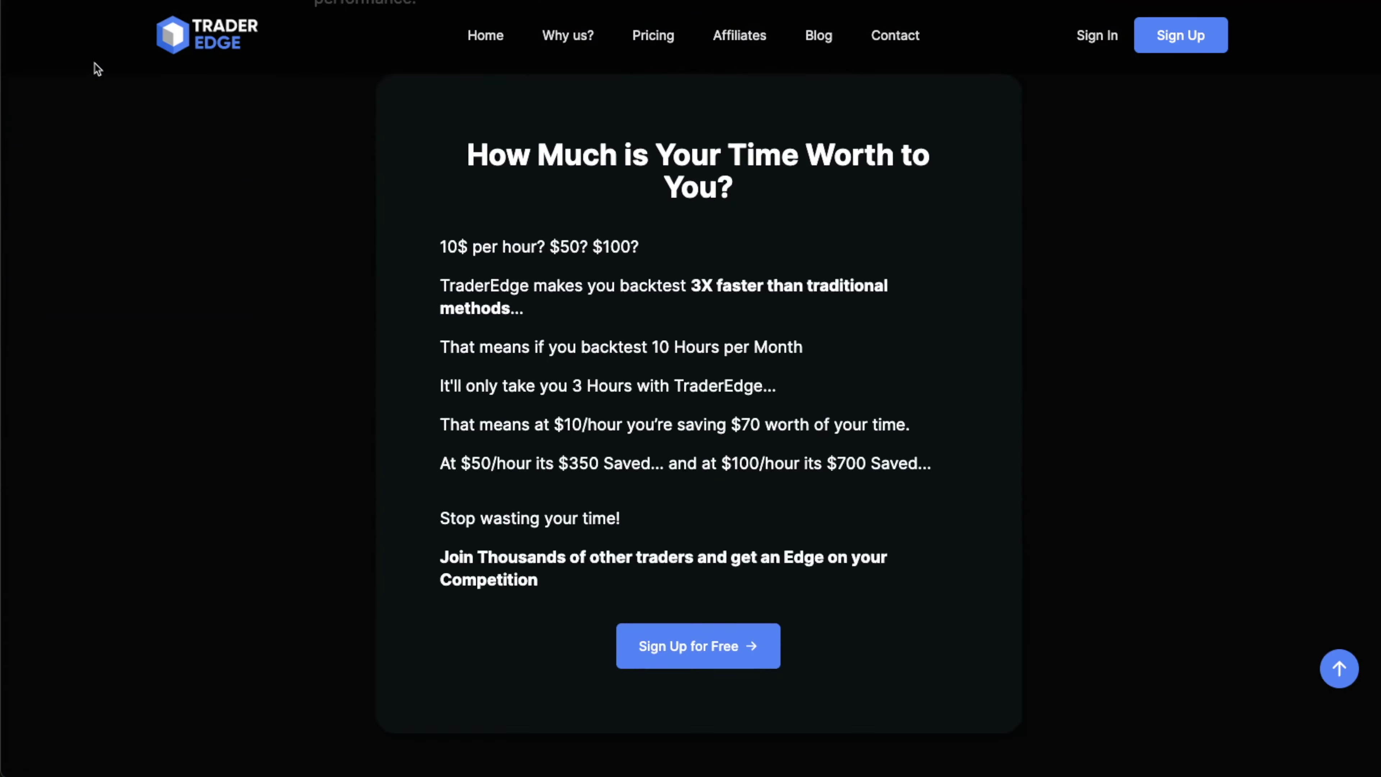
scroll(97, 68, down, 15)
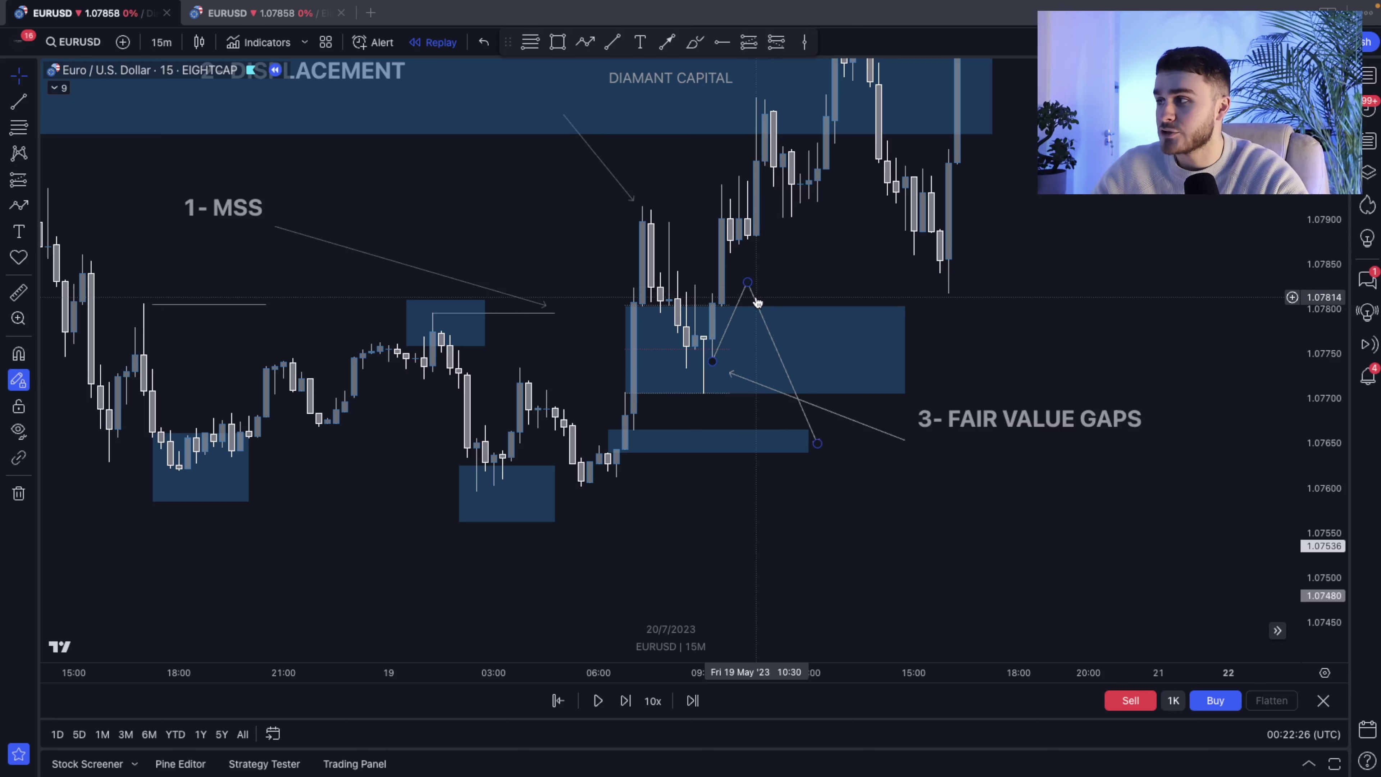
Delete the zigzag path drawing and pan the EURUSD chart forward to the 22–23 May candles
key(Delete)
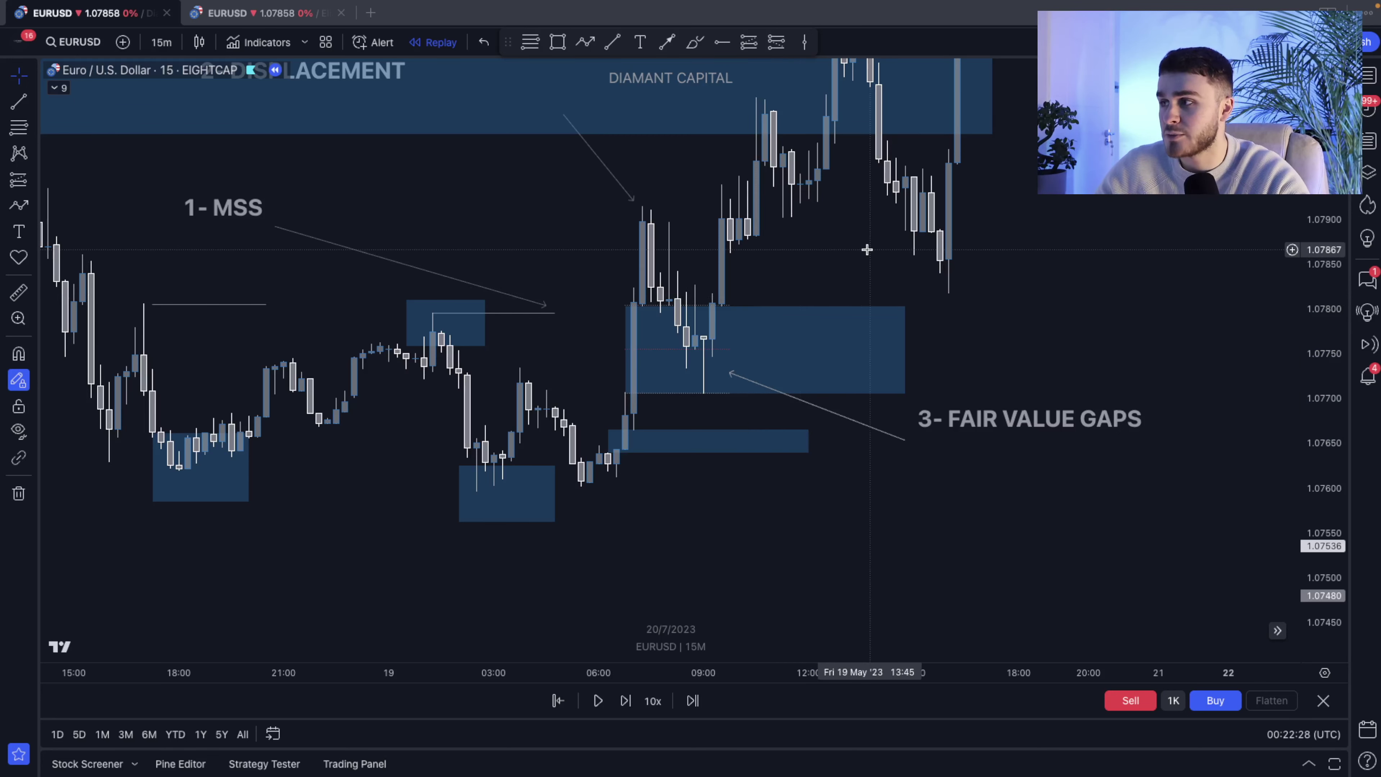
drag(867, 249, 1009, 361)
drag(886, 393, 605, 422)
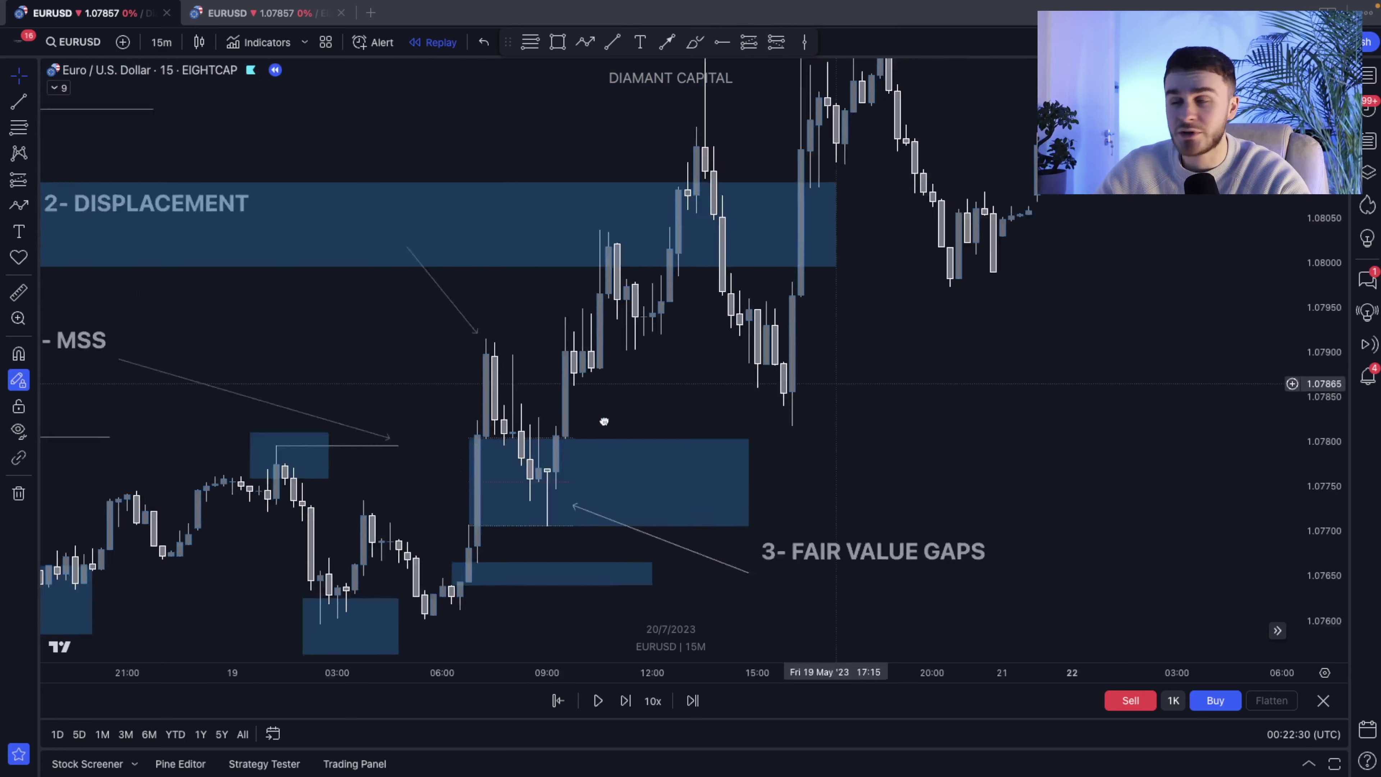
scroll(604, 421, right, 20)
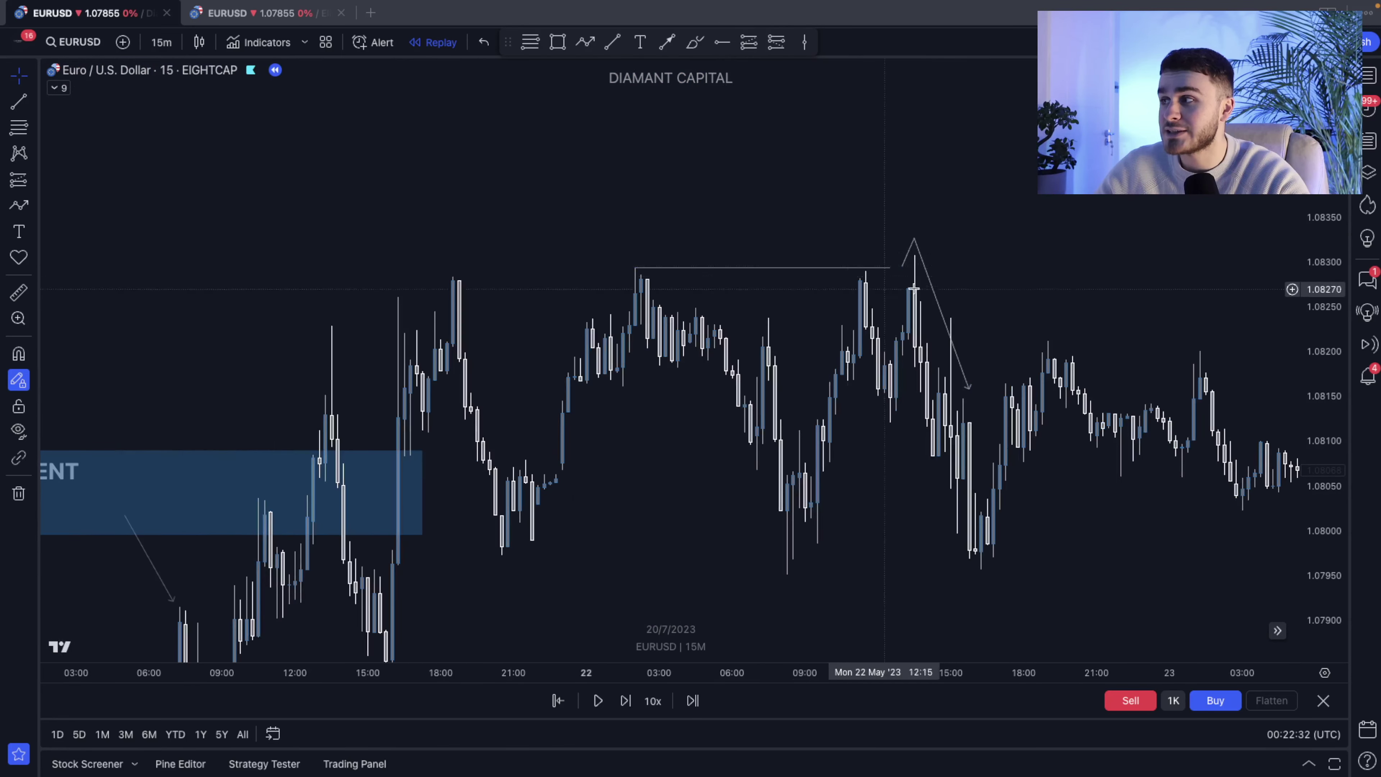
scroll(1073, 287, right, 10)
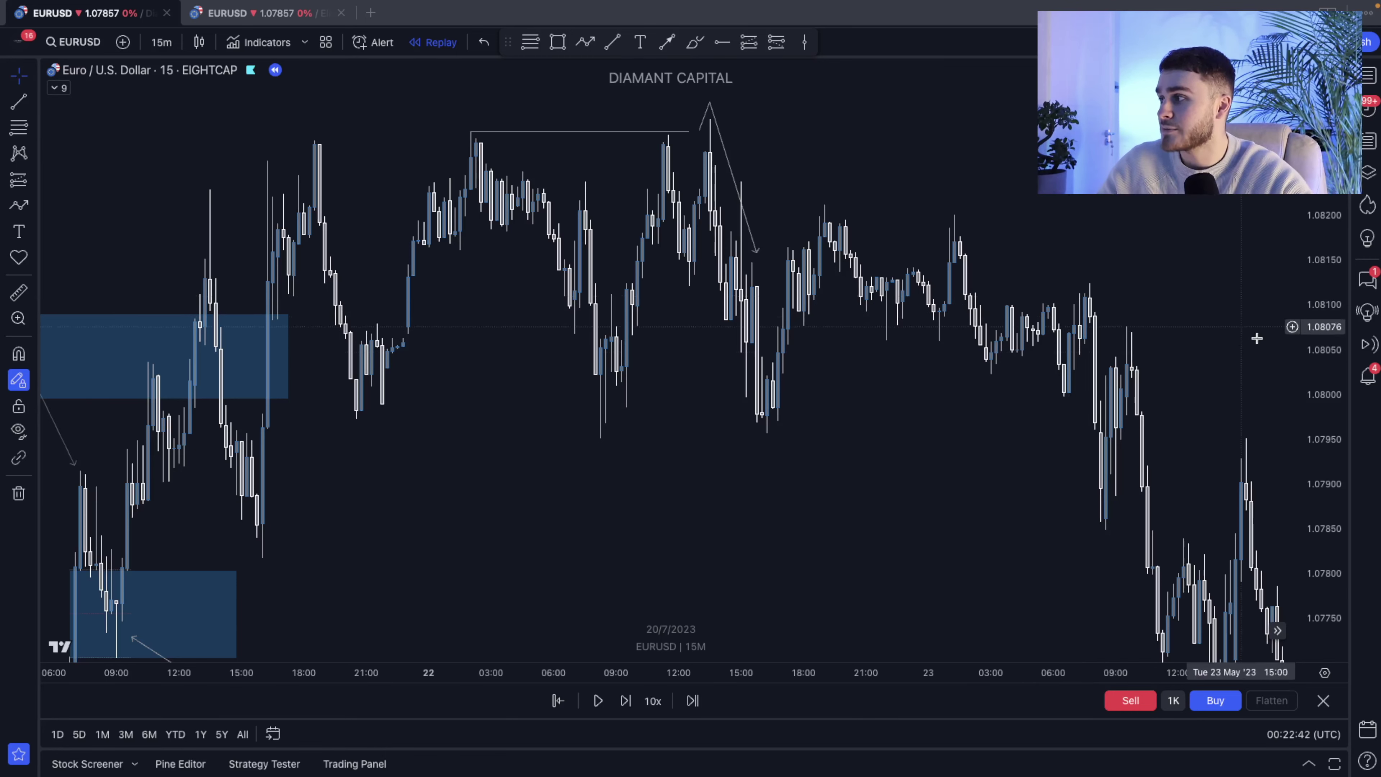
Enlarge the candles and draw a short trend line across the swing low near 1.0800
scroll(1212, 349, right, 5)
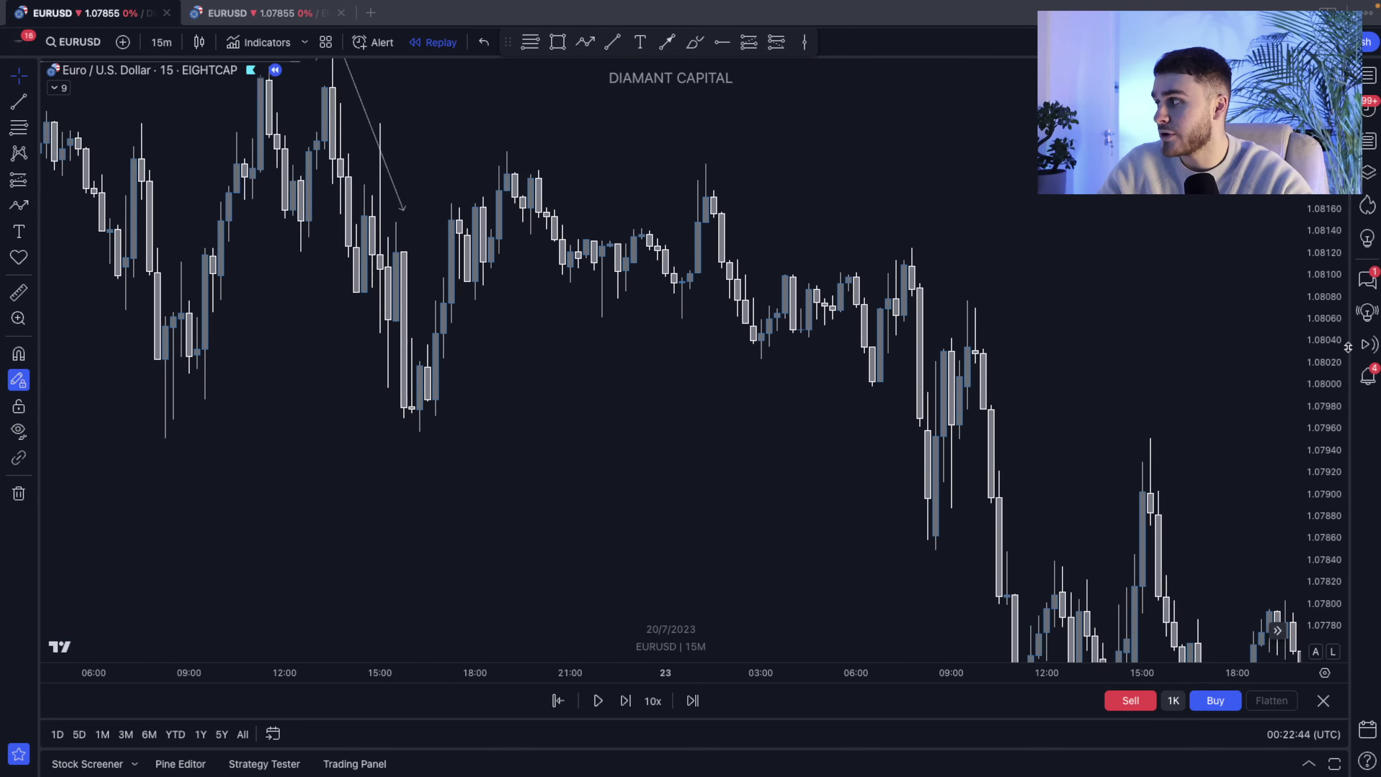
drag(1341, 429, 1341, 403)
drag(1169, 401, 1169, 337)
click(611, 44)
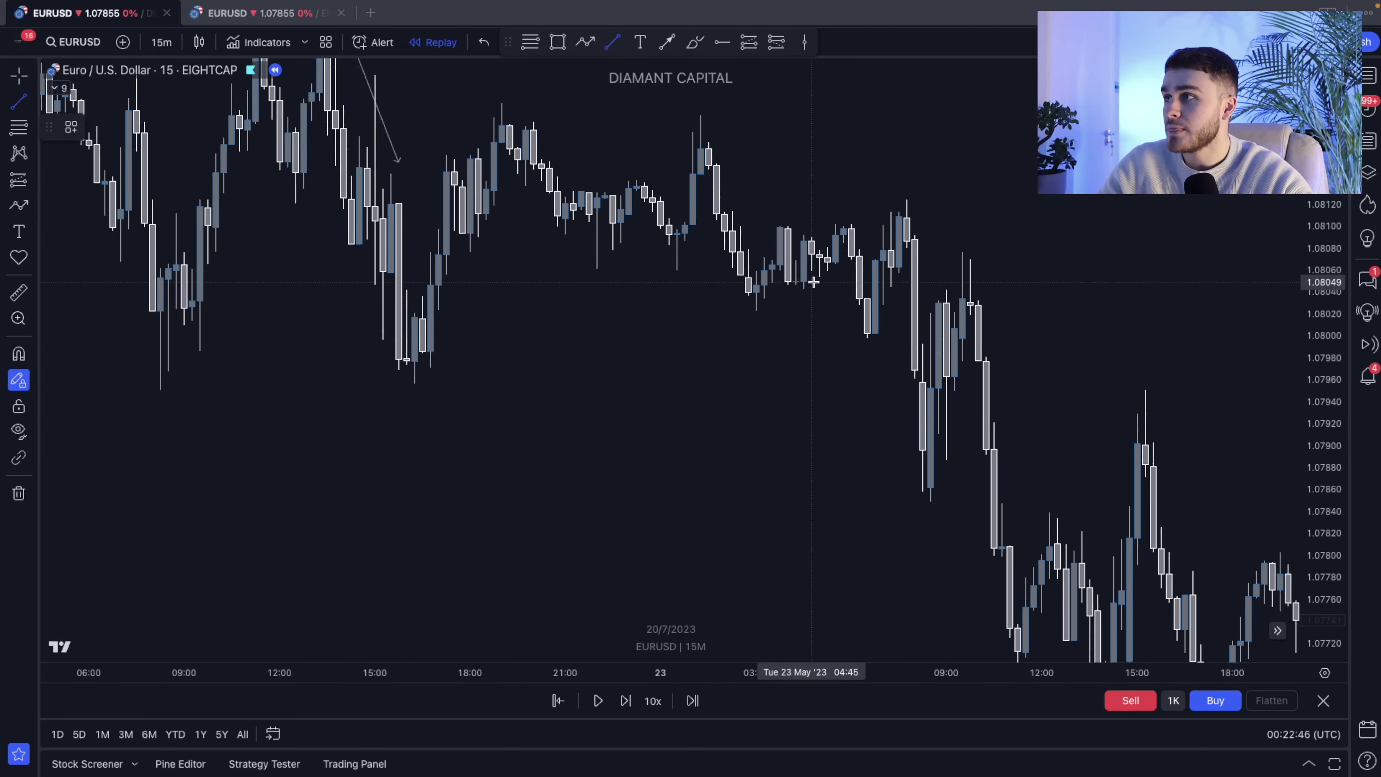
click(867, 337)
click(912, 334)
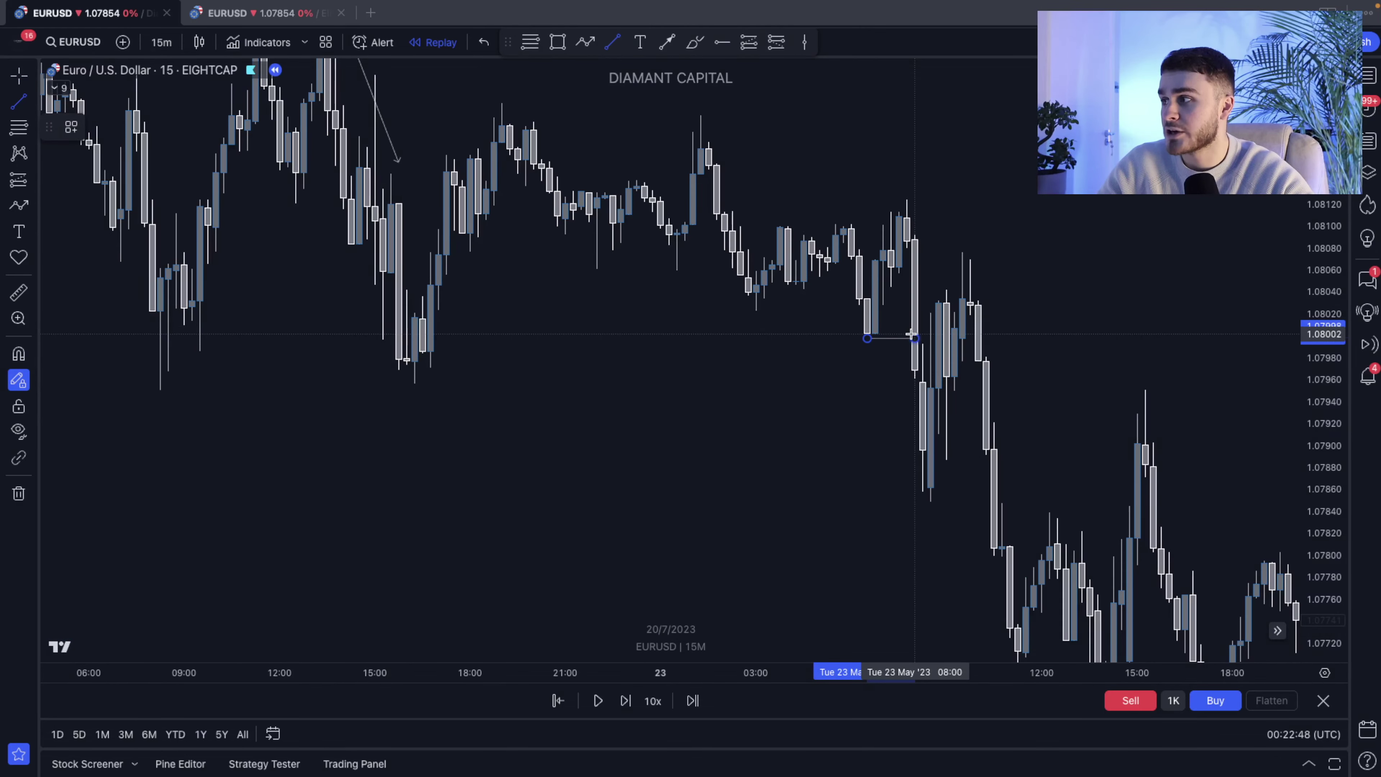
key(s)
key(Escape)
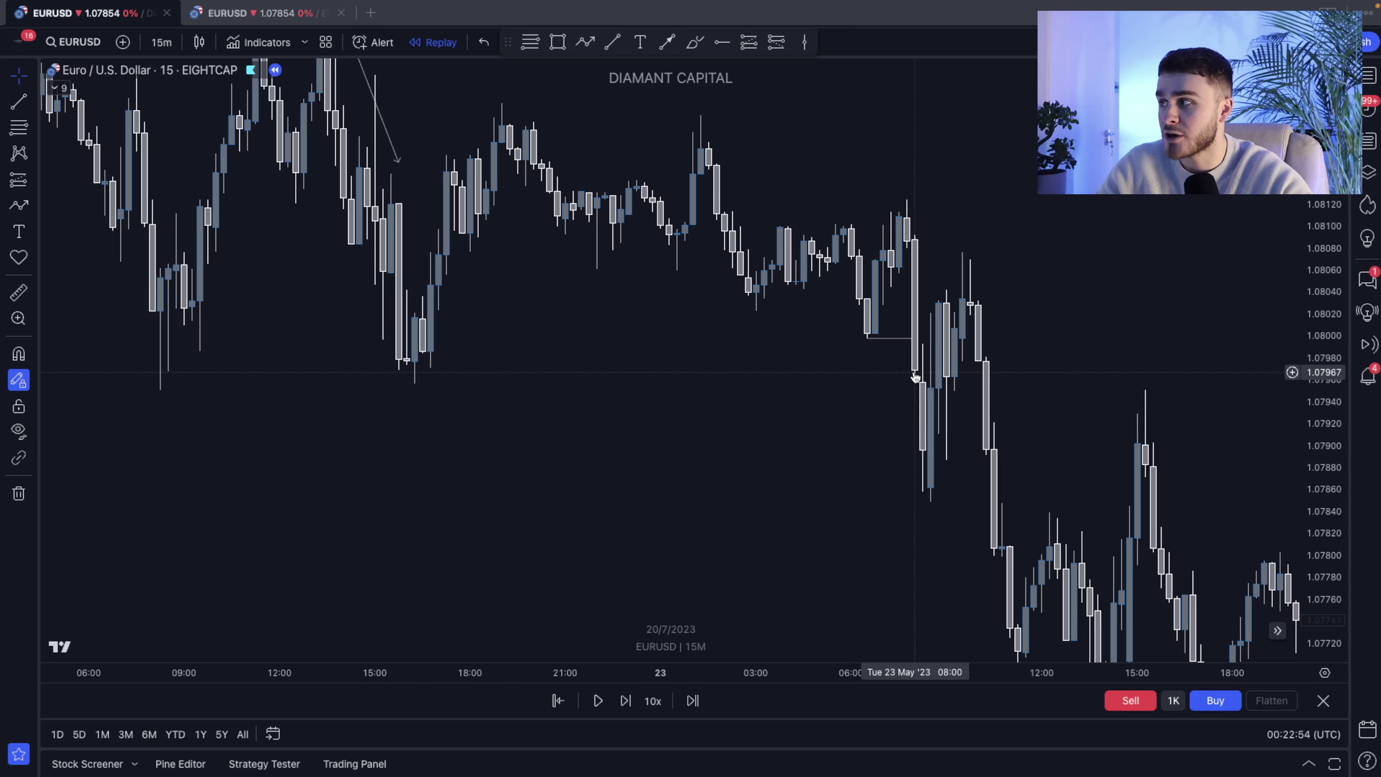
Restart the replay from the big bearish 08:30 candle on 23 May
scroll(888, 389, up, 3)
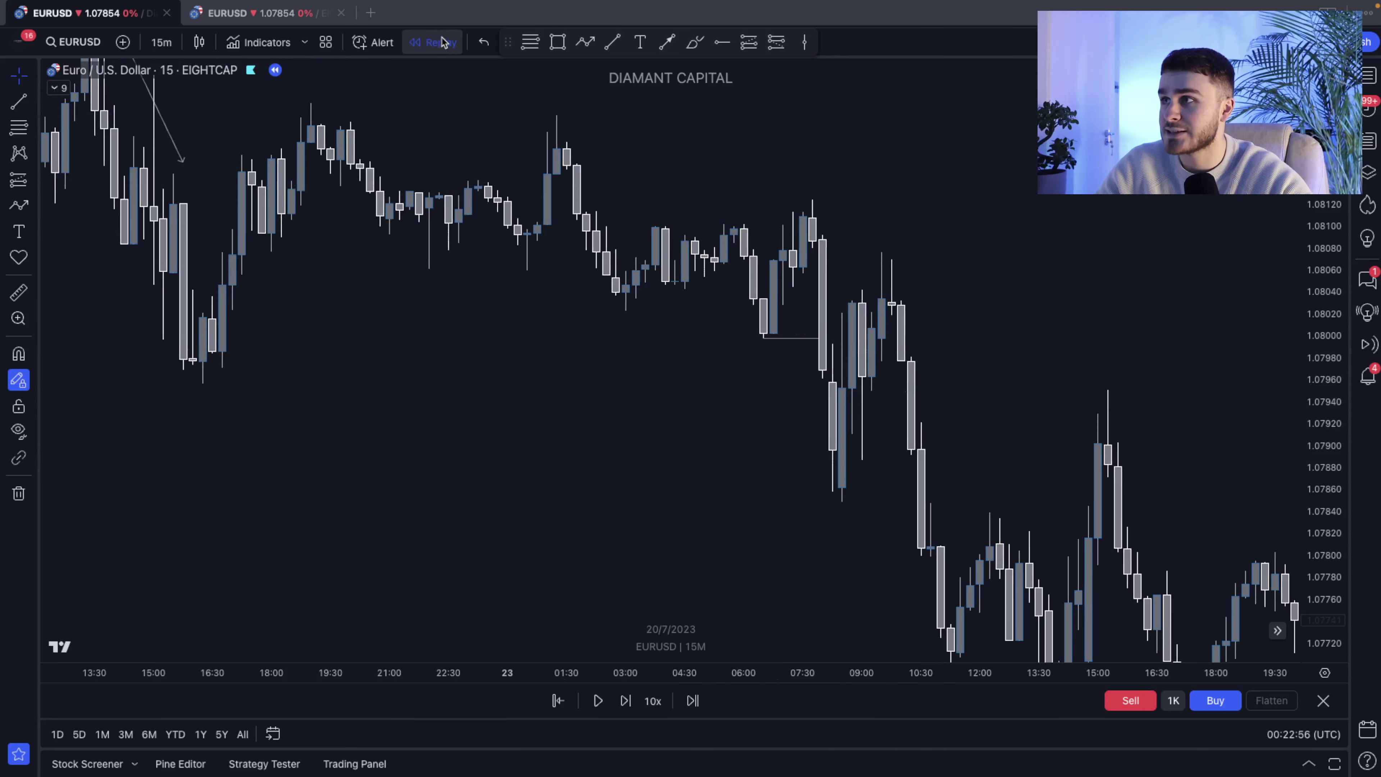
click(558, 700)
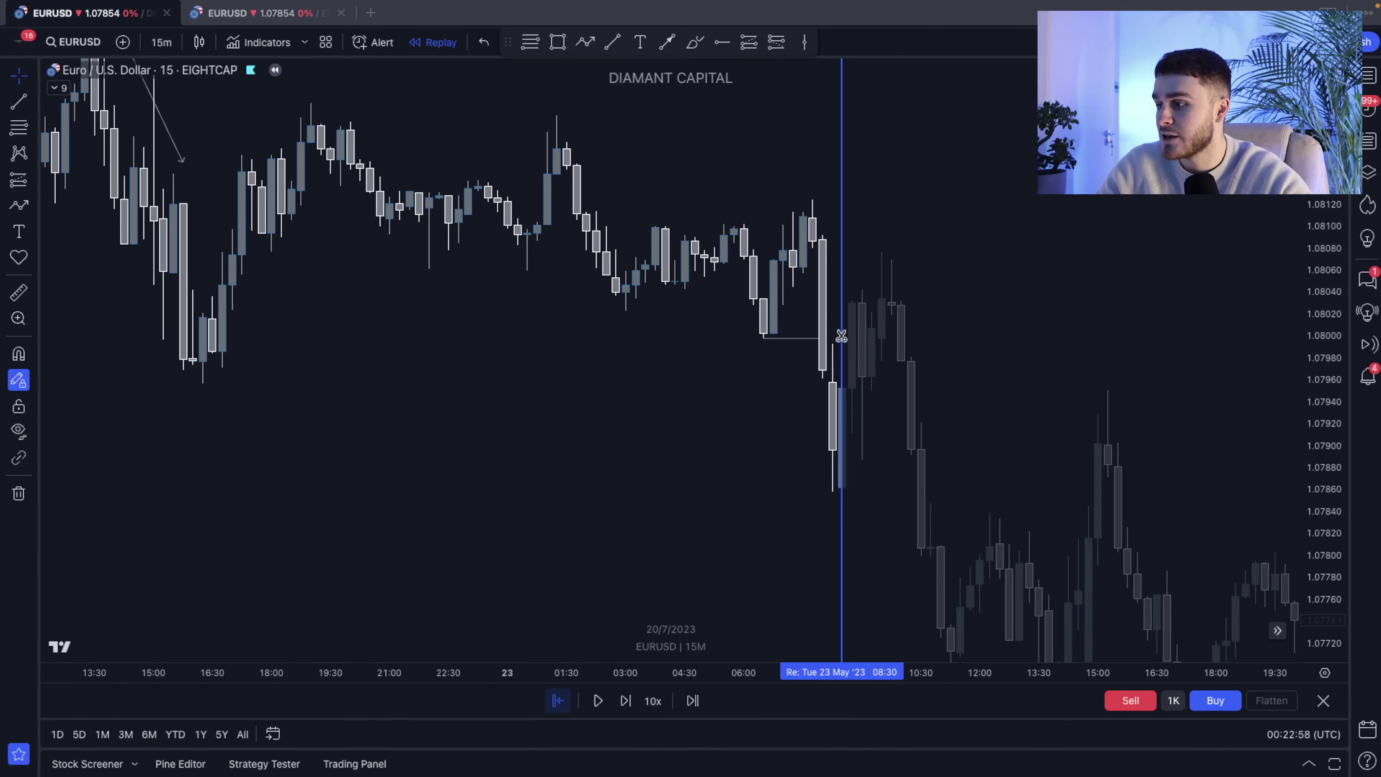
click(842, 402)
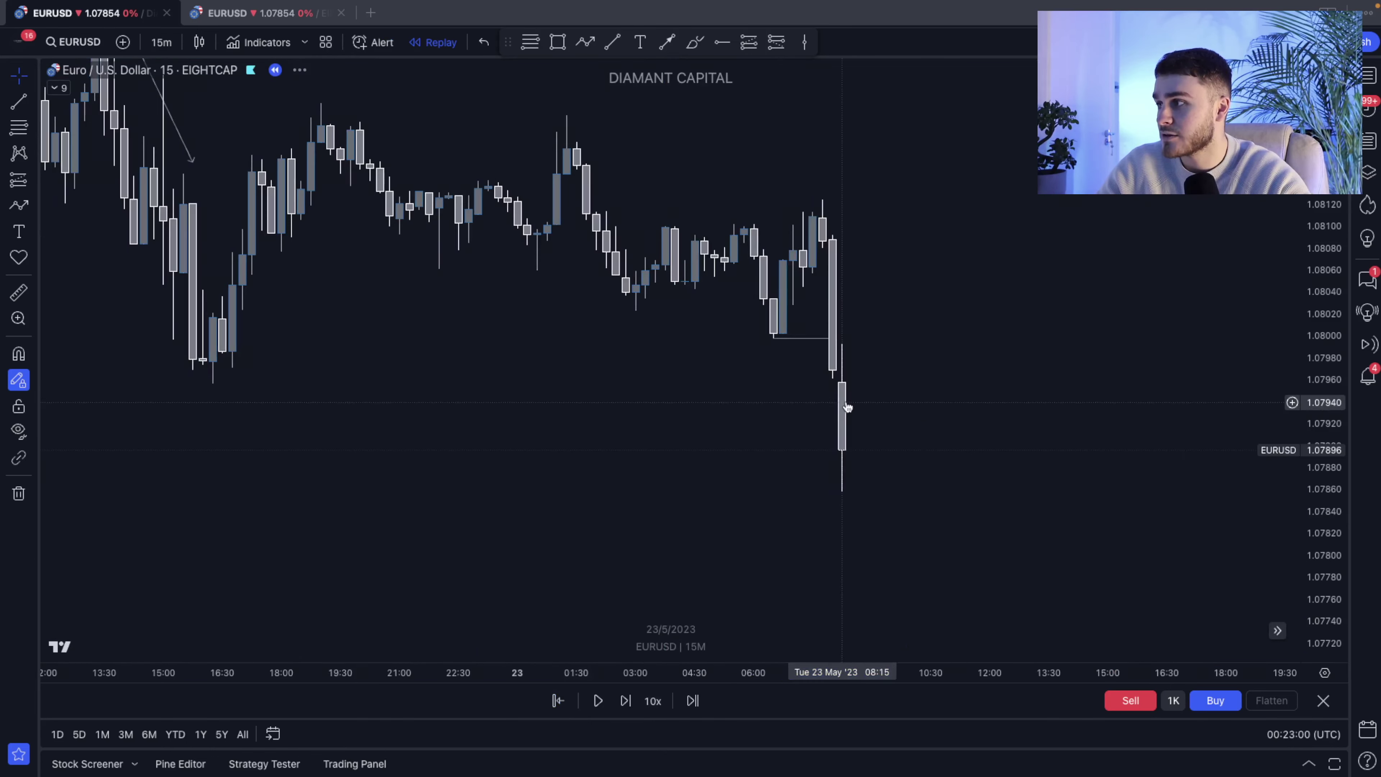
Draw a trend line marking the swing high near 1.0810
drag(1038, 373, 824, 373)
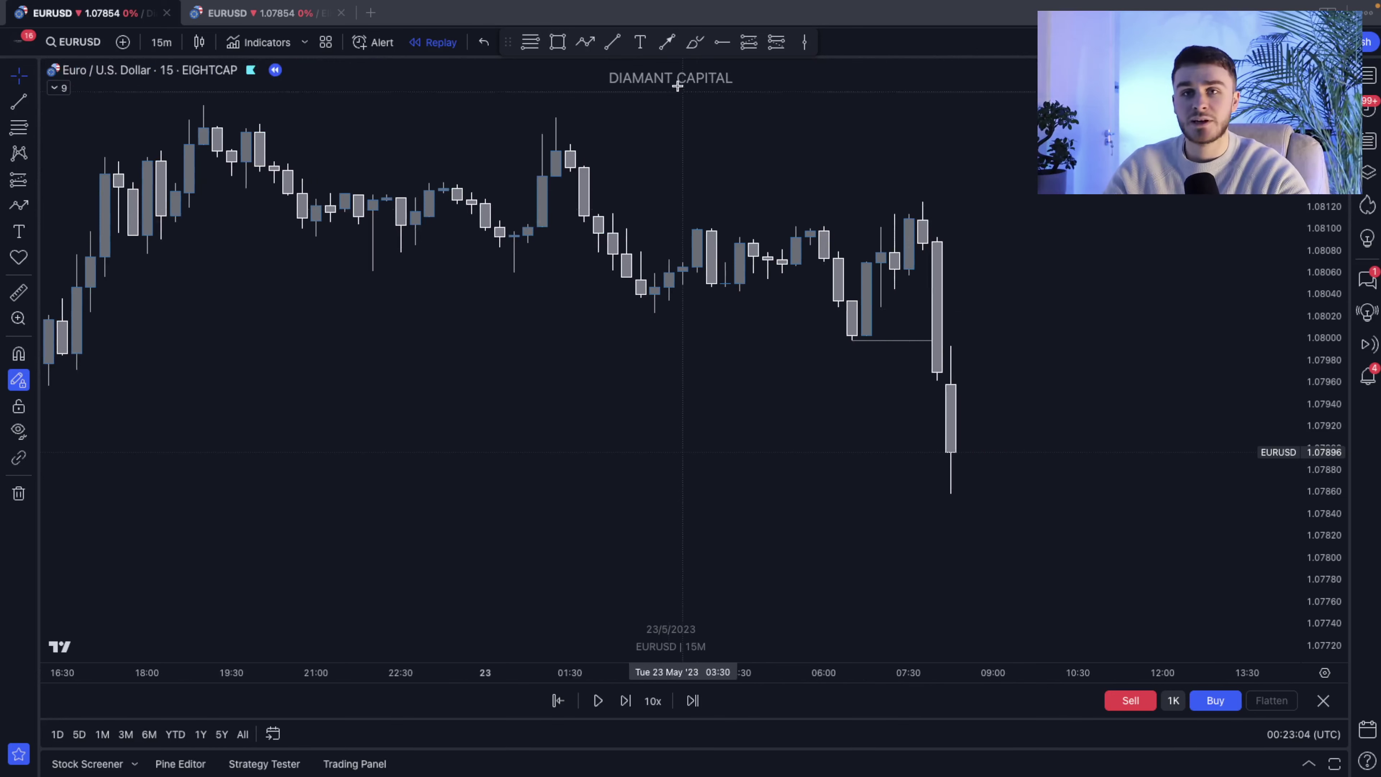
click(612, 42)
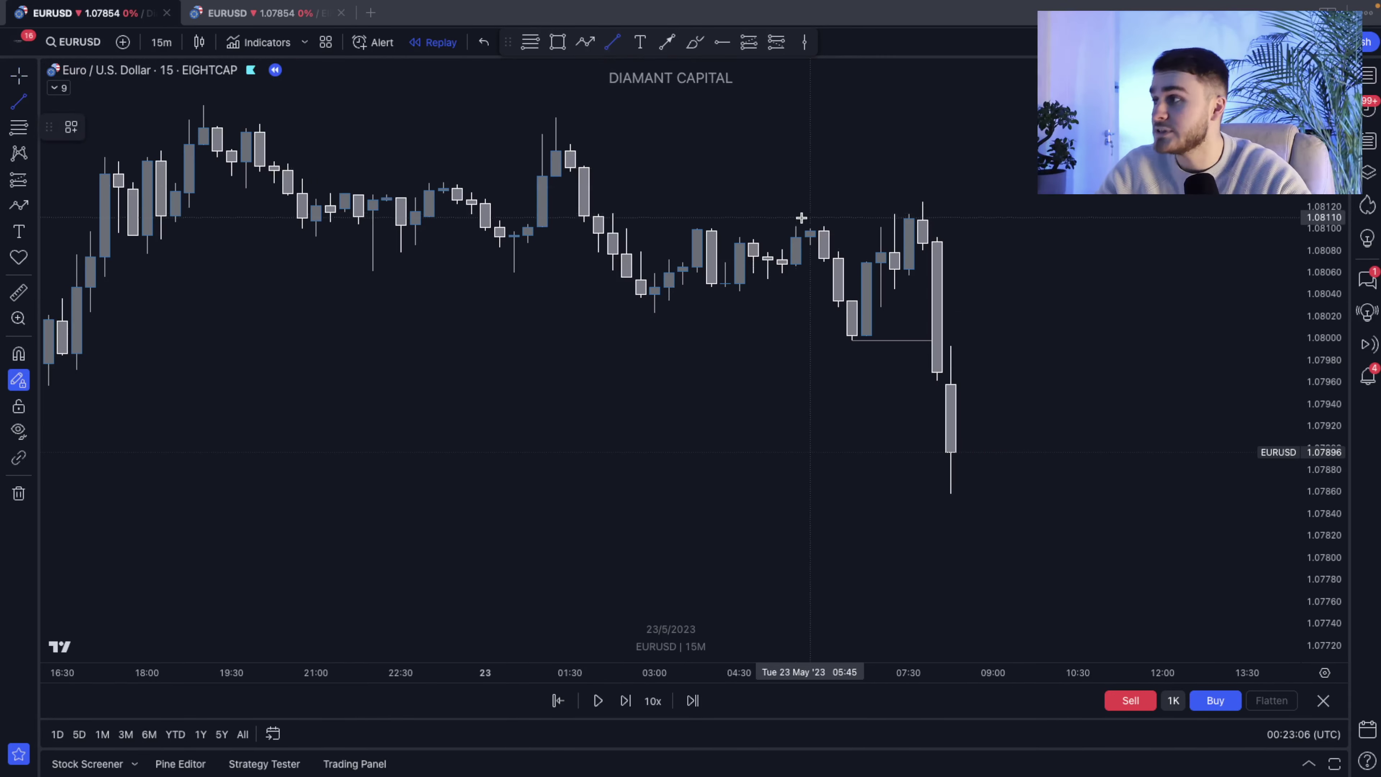
click(796, 226)
click(865, 226)
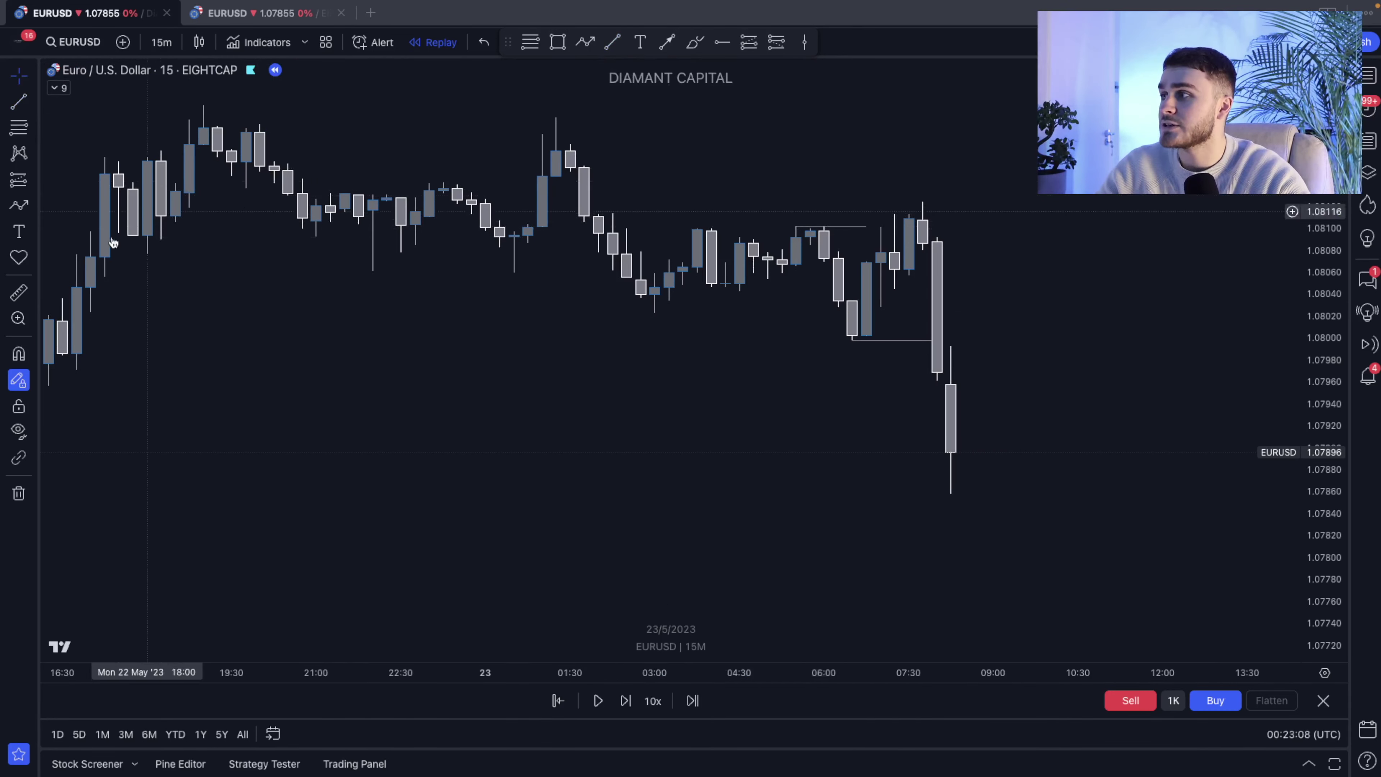
Place a '$' icon over the swing high line
click(19, 255)
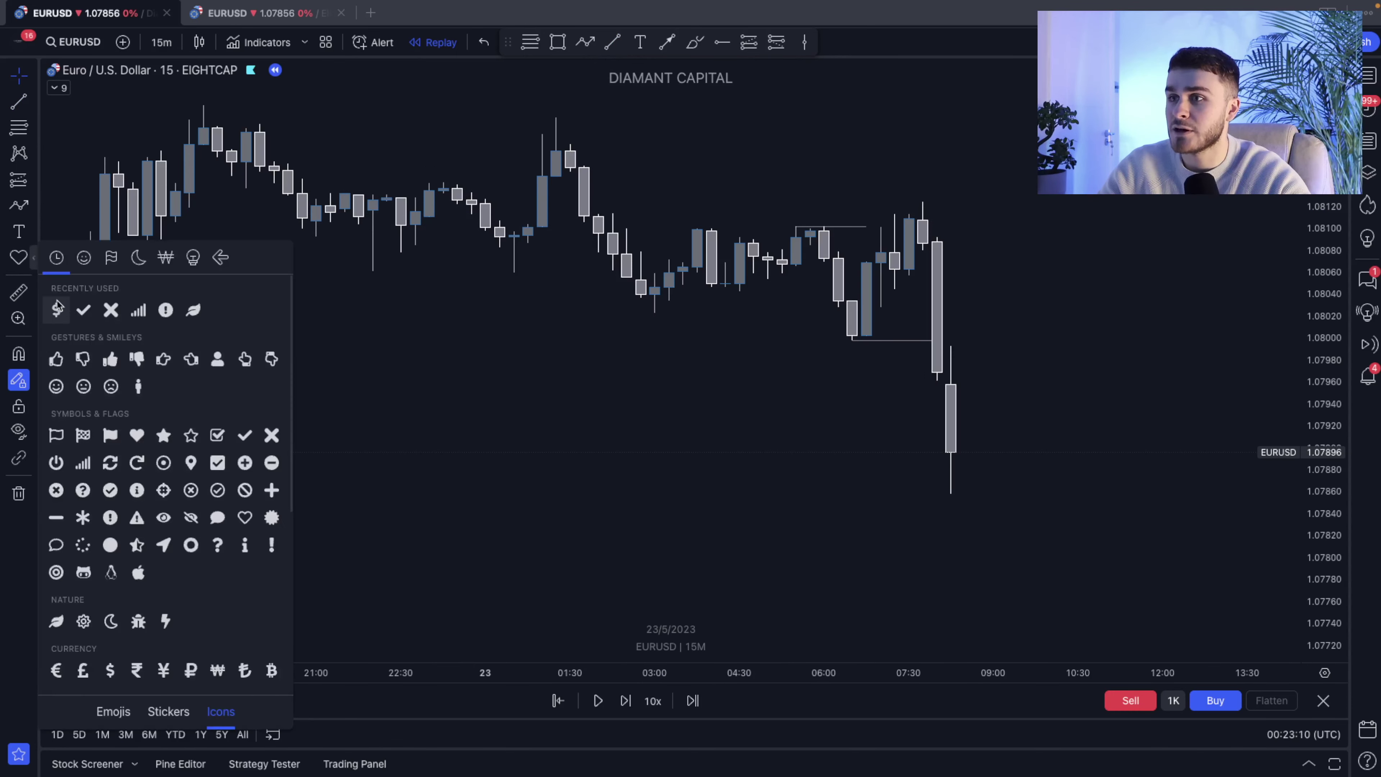
click(56, 310)
click(863, 212)
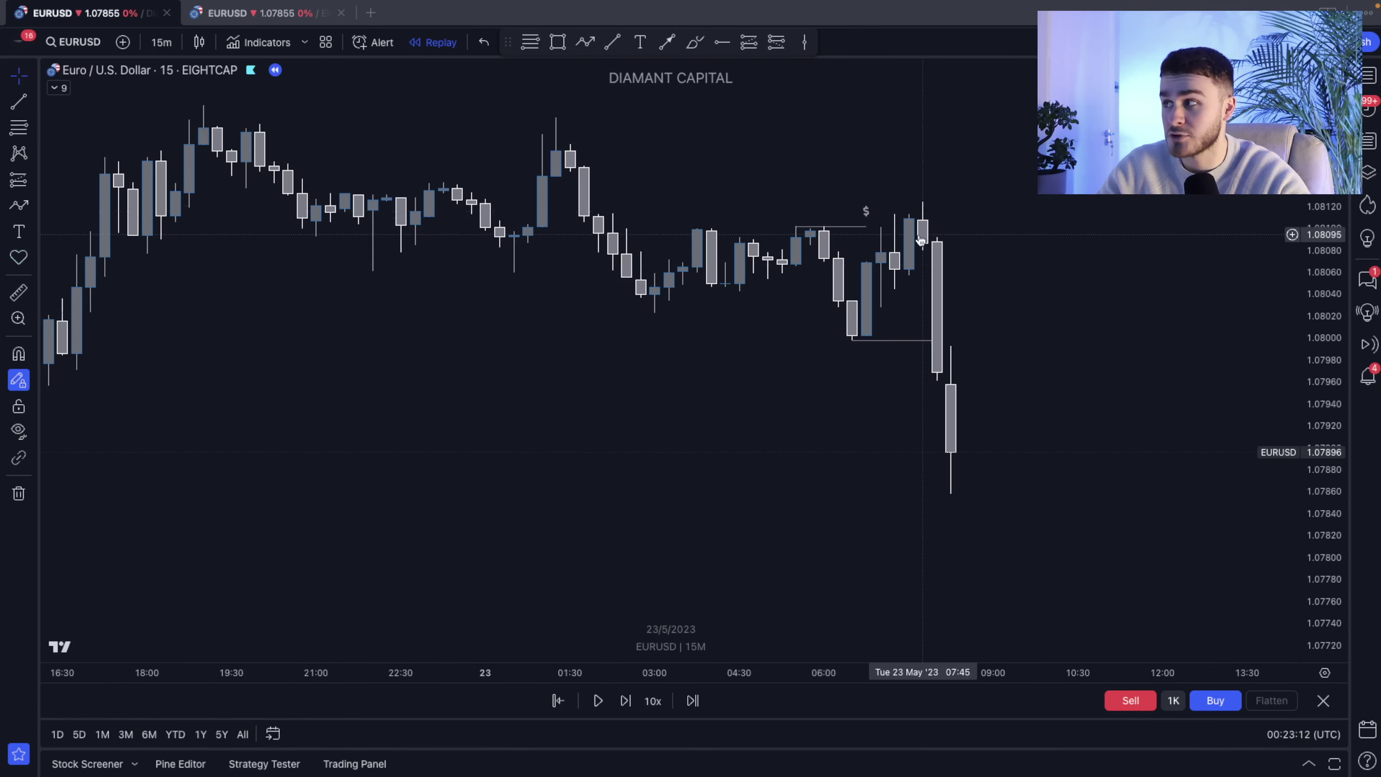
drag(862, 211, 858, 213)
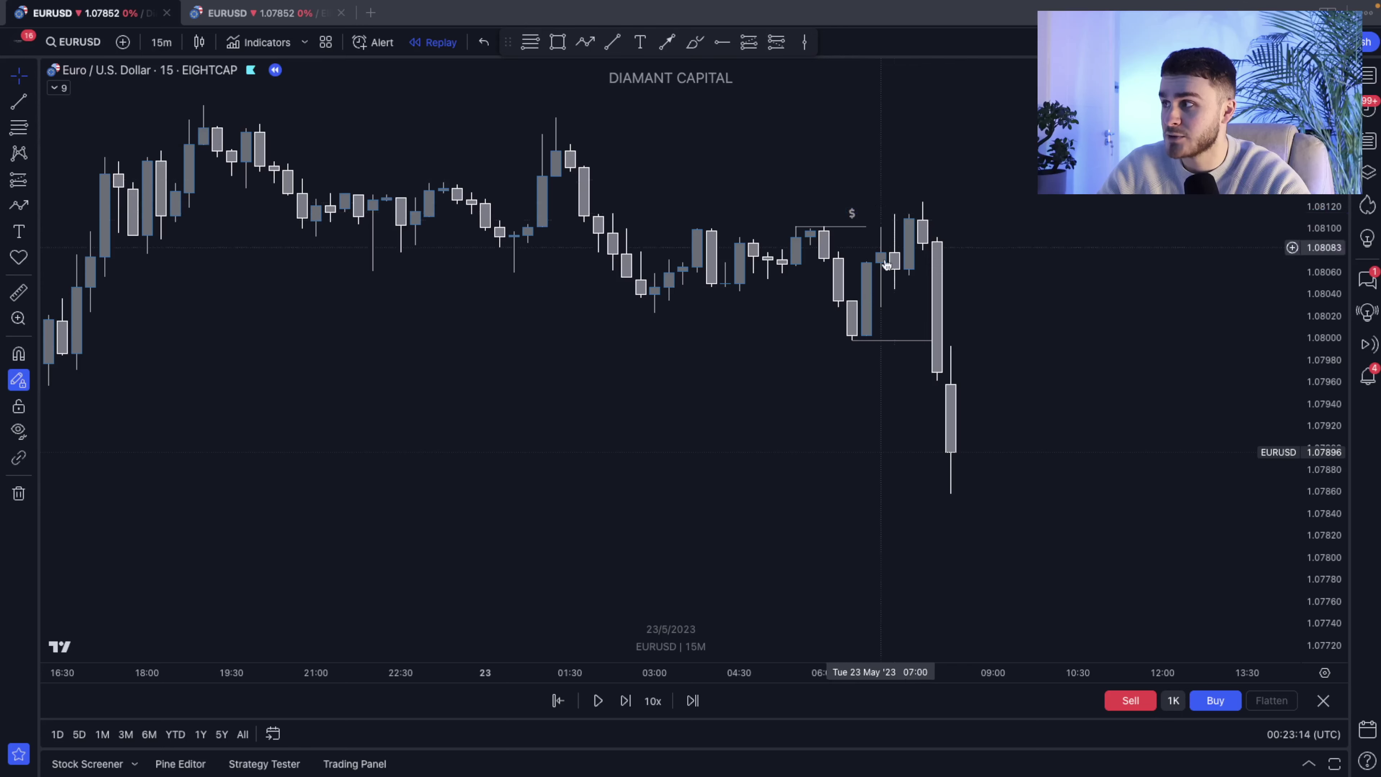
click(871, 335)
Add an 'mss' text label just under the broken swing low
click(18, 232)
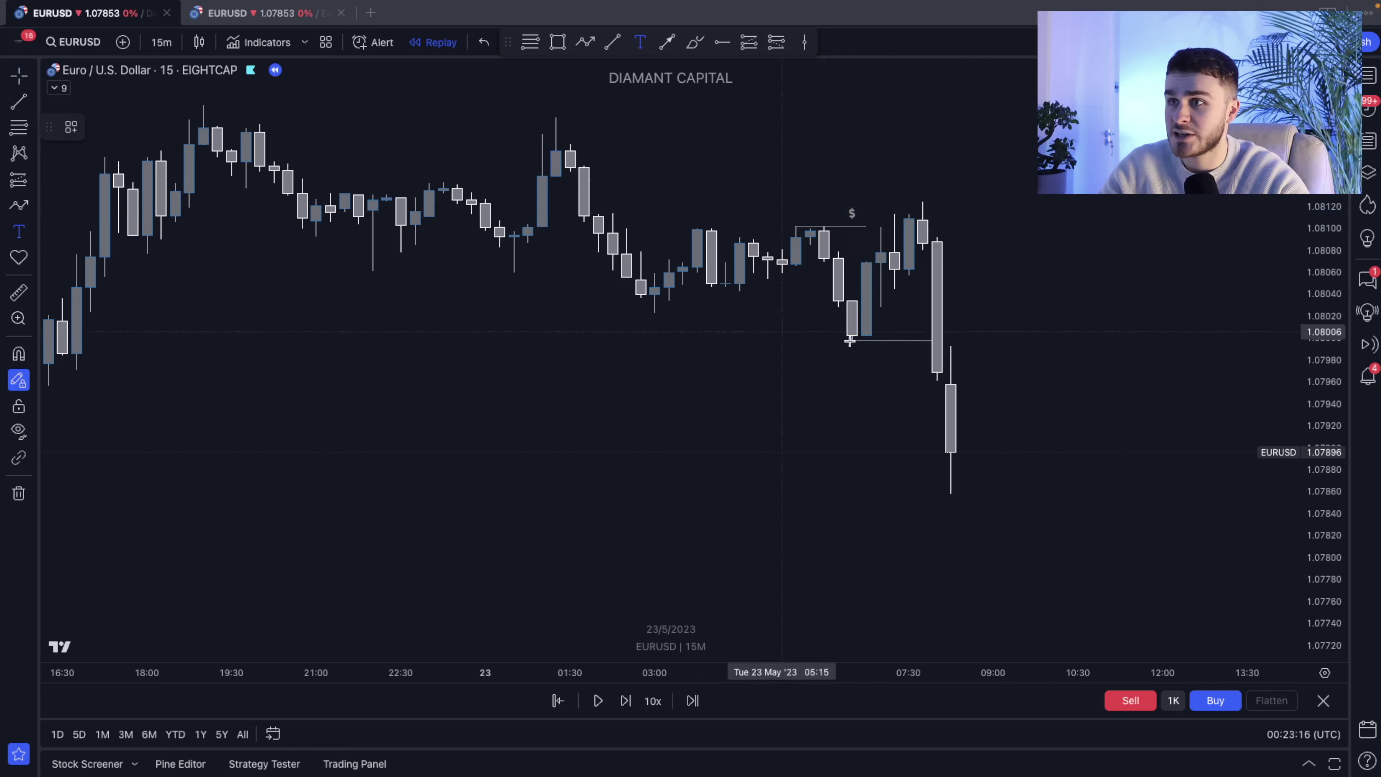
click(873, 364)
text(mss)
click(1060, 386)
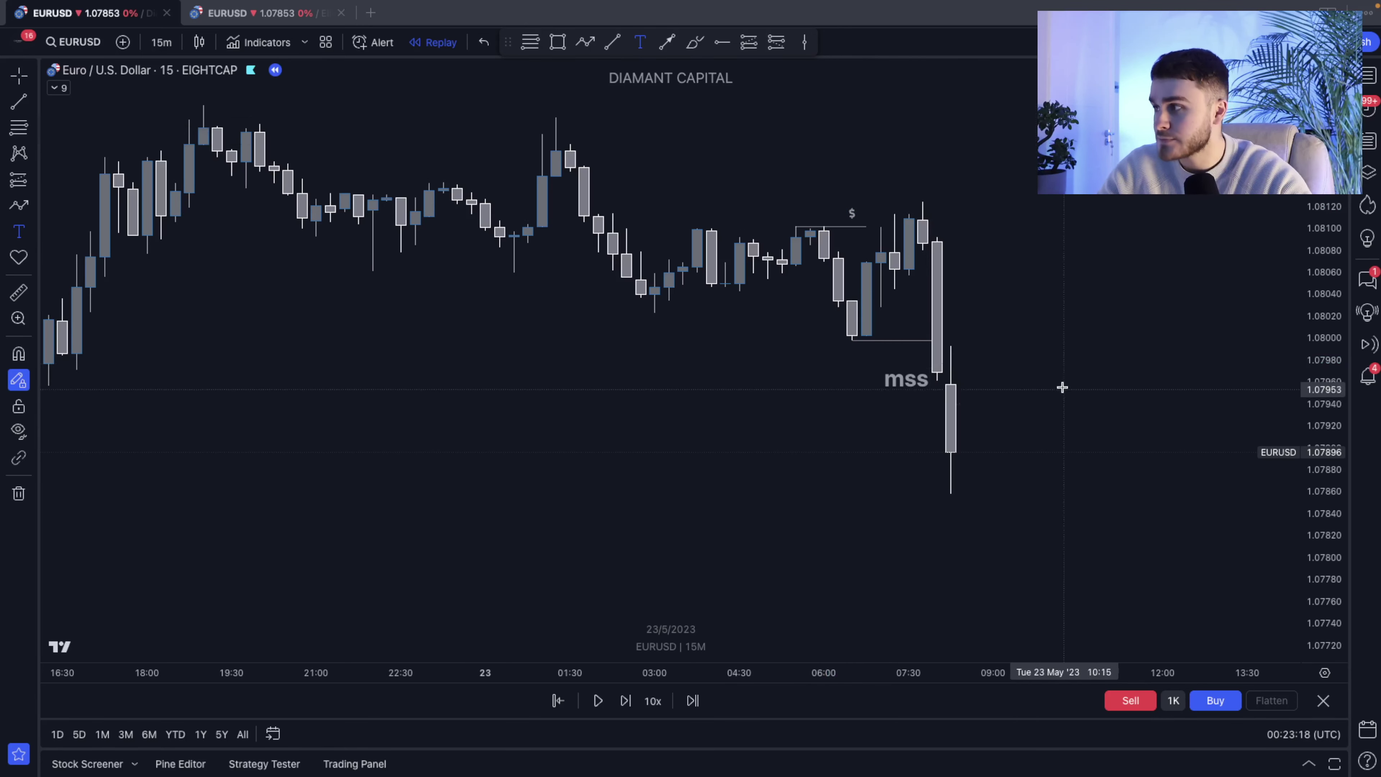
drag(908, 383, 896, 357)
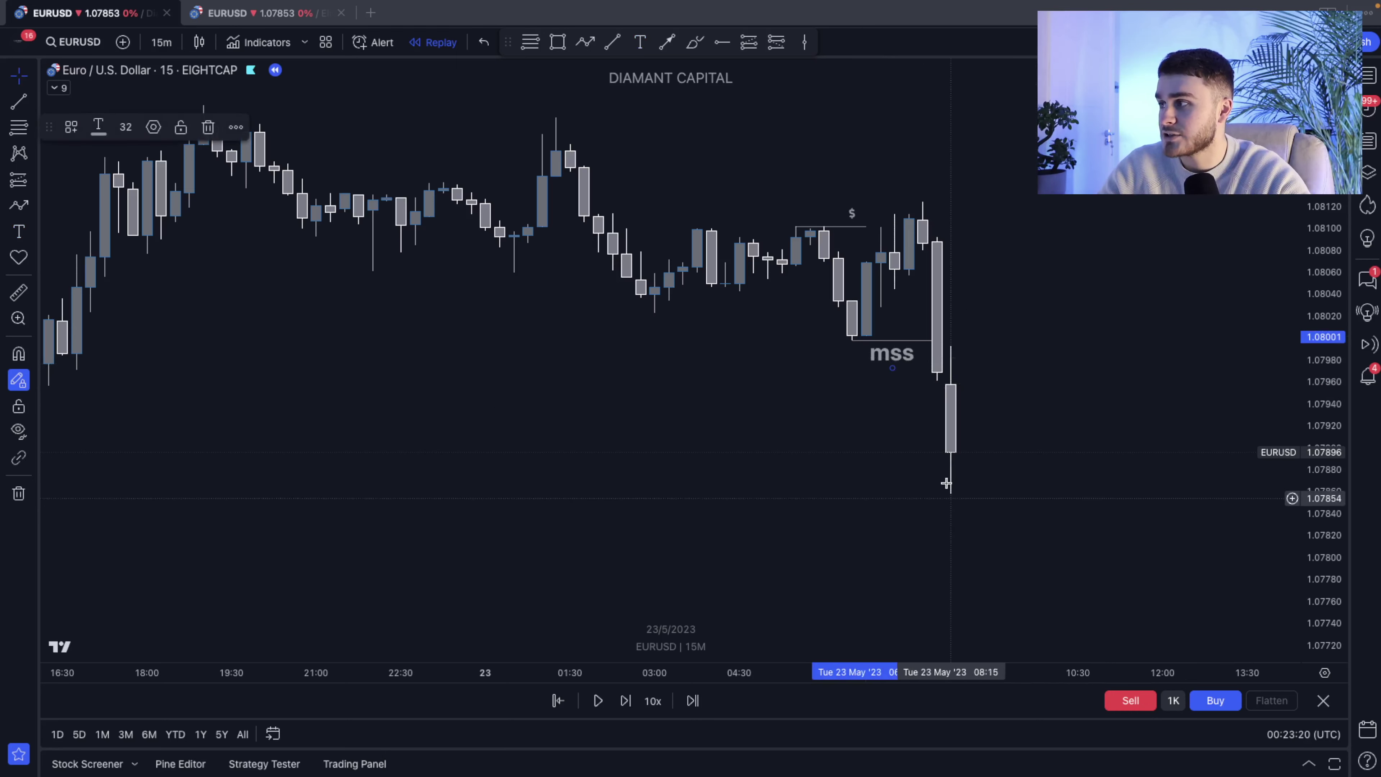
Draw the FVG rectangle from the bearish candle rightward below the highs
click(557, 42)
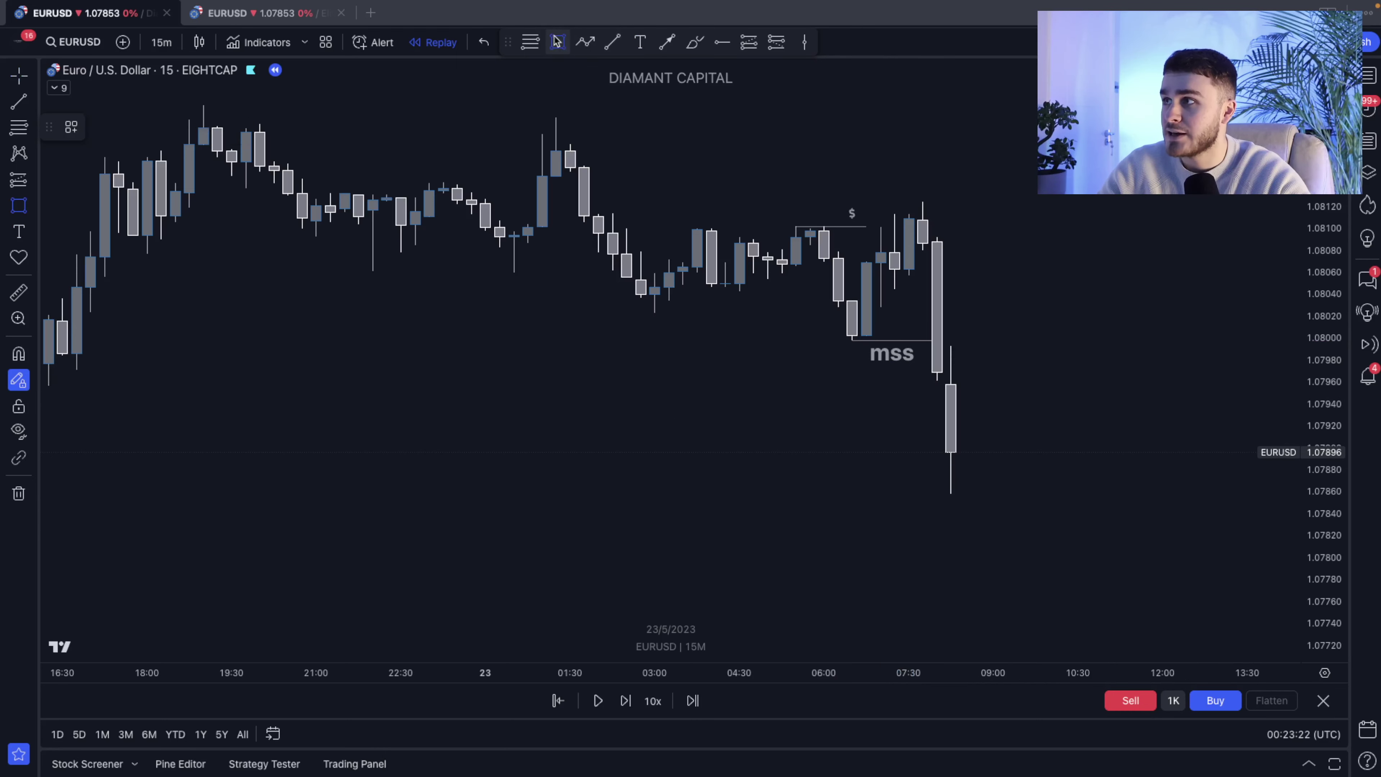
mouse_move(919, 247)
mouse_down()
mouse_move(1237, 358)
mouse_move(1249, 346)
mouse_up()
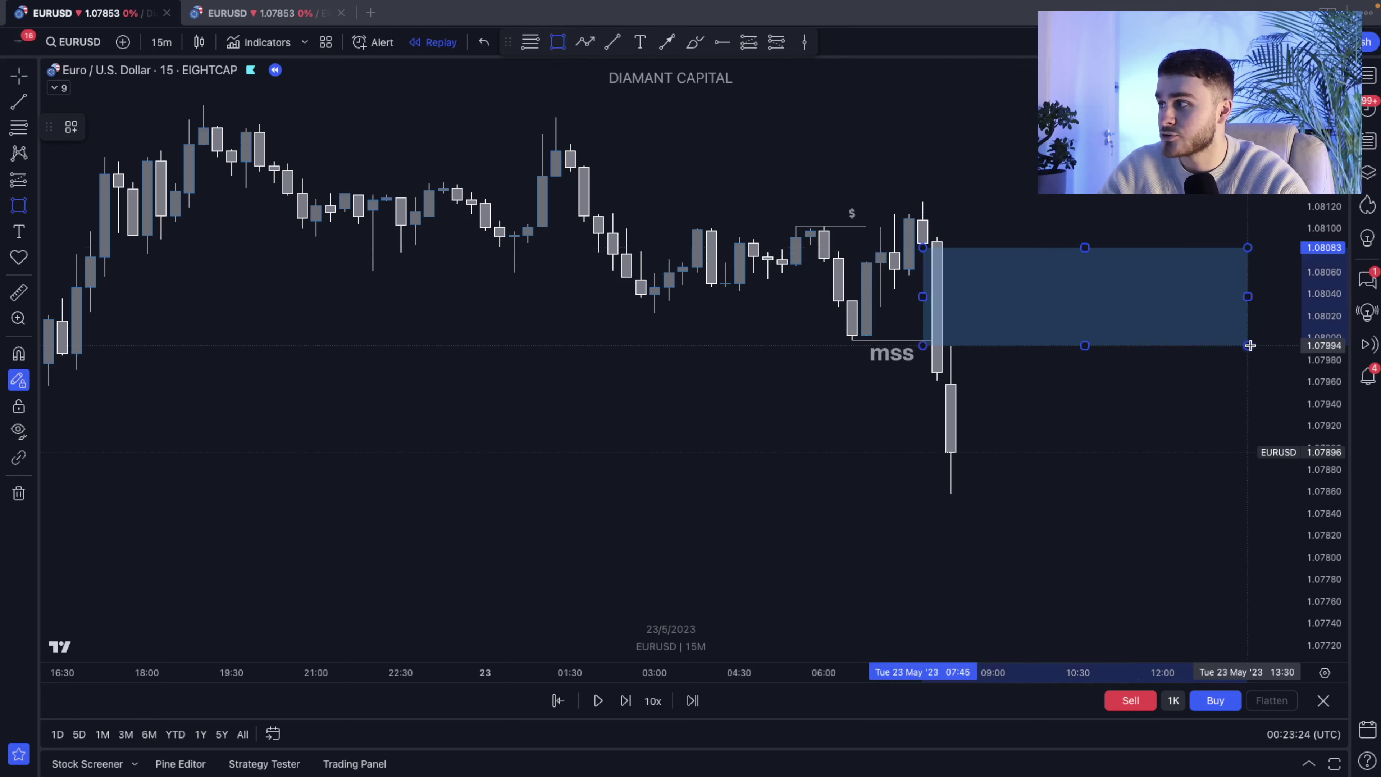
click(530, 42)
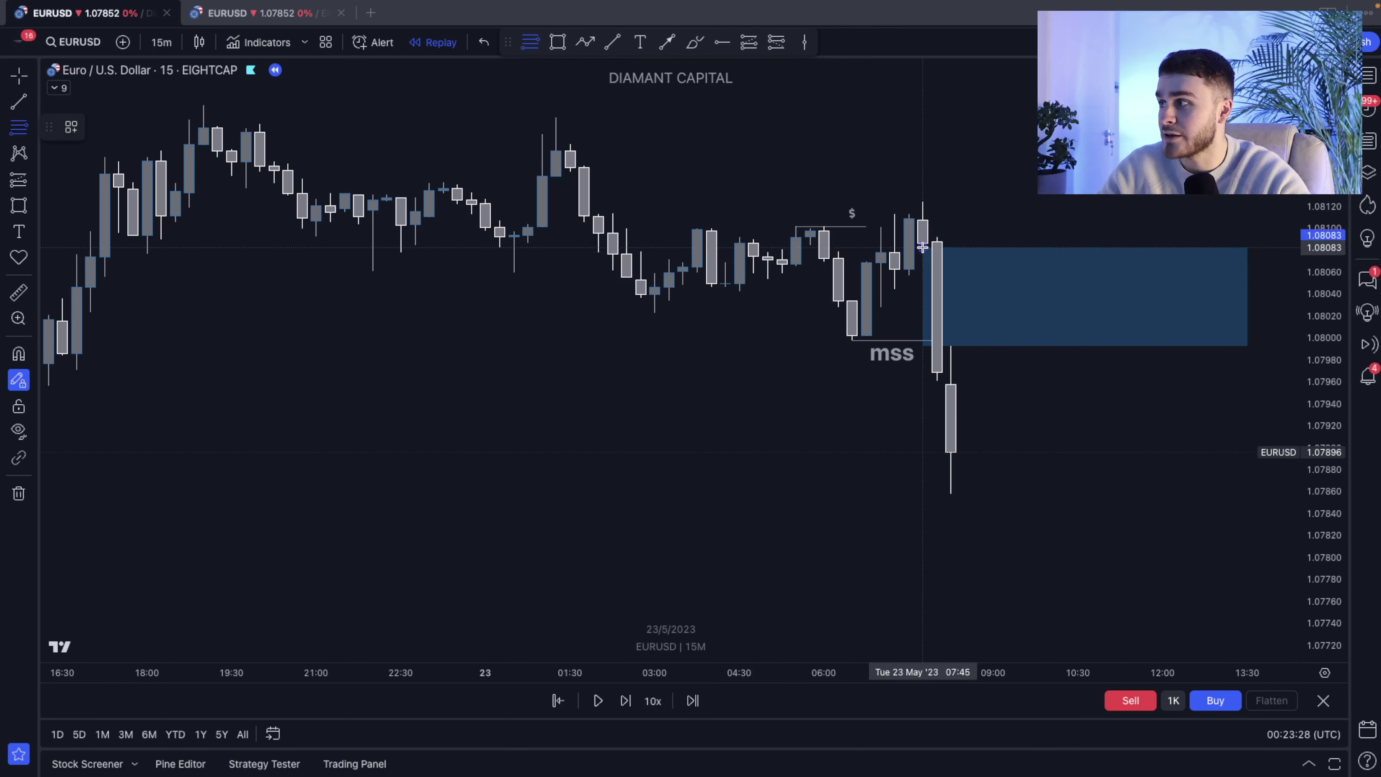
key(Escape)
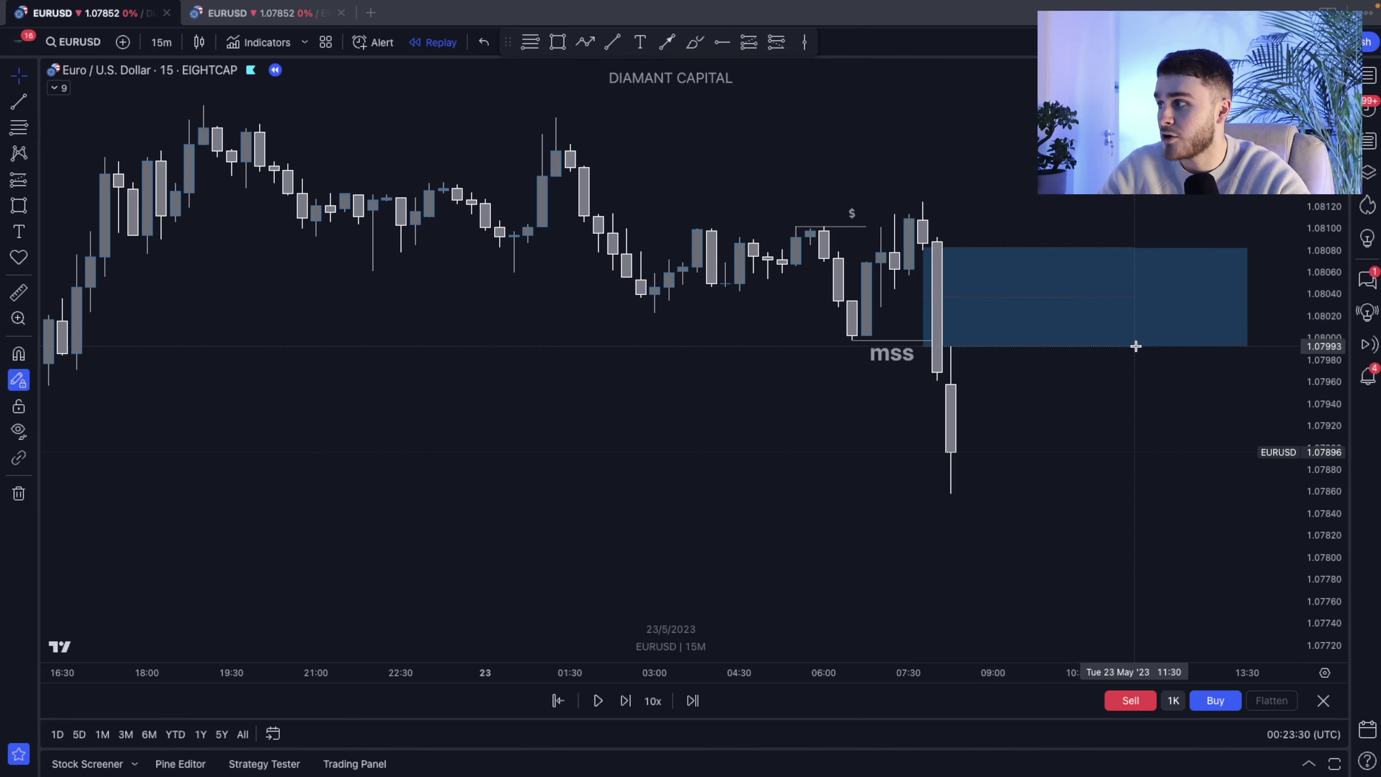
Add a short position from 1.08038 with stop 1.08128 and target 1.07861 (1.97 R:R)
click(776, 41)
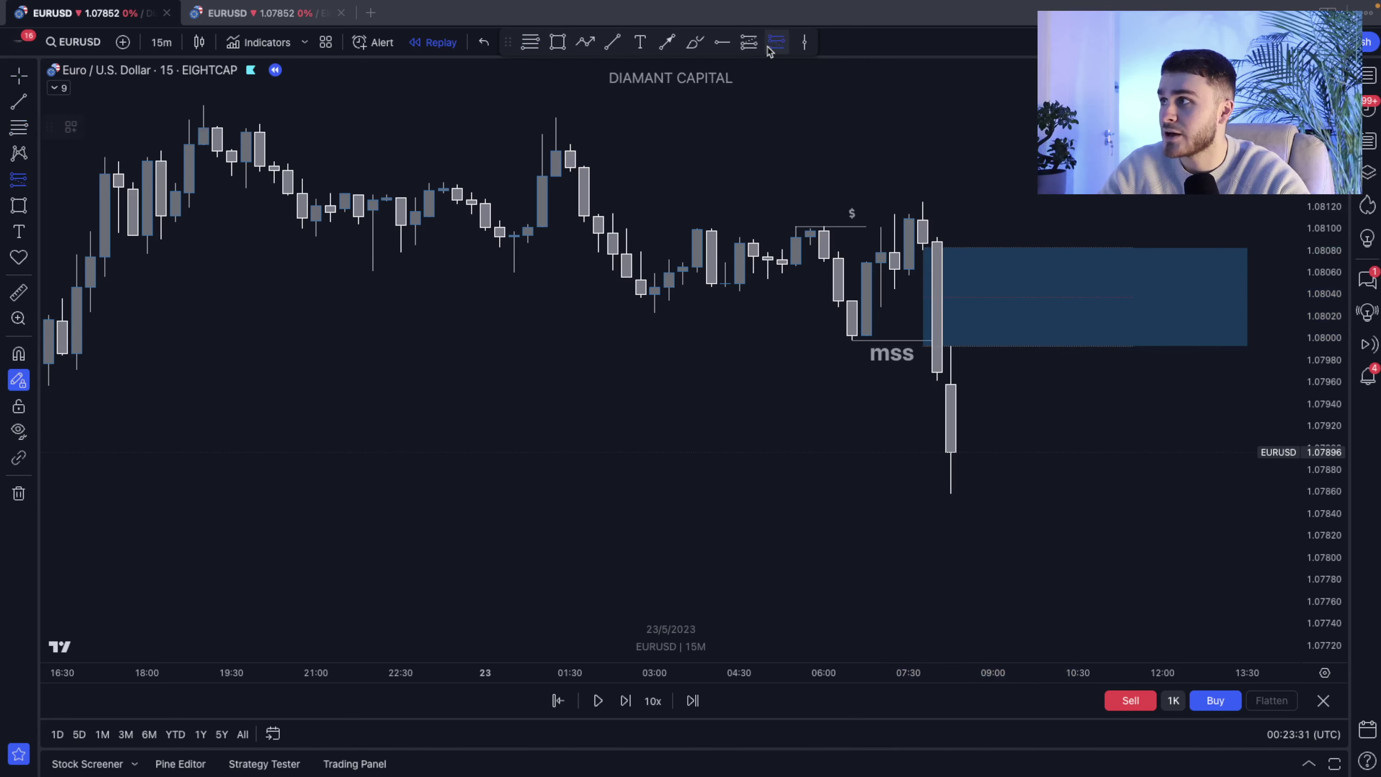
click(994, 297)
mouse_move(964, 218)
mouse_down()
mouse_move(964, 240)
mouse_move(972, 197)
mouse_up()
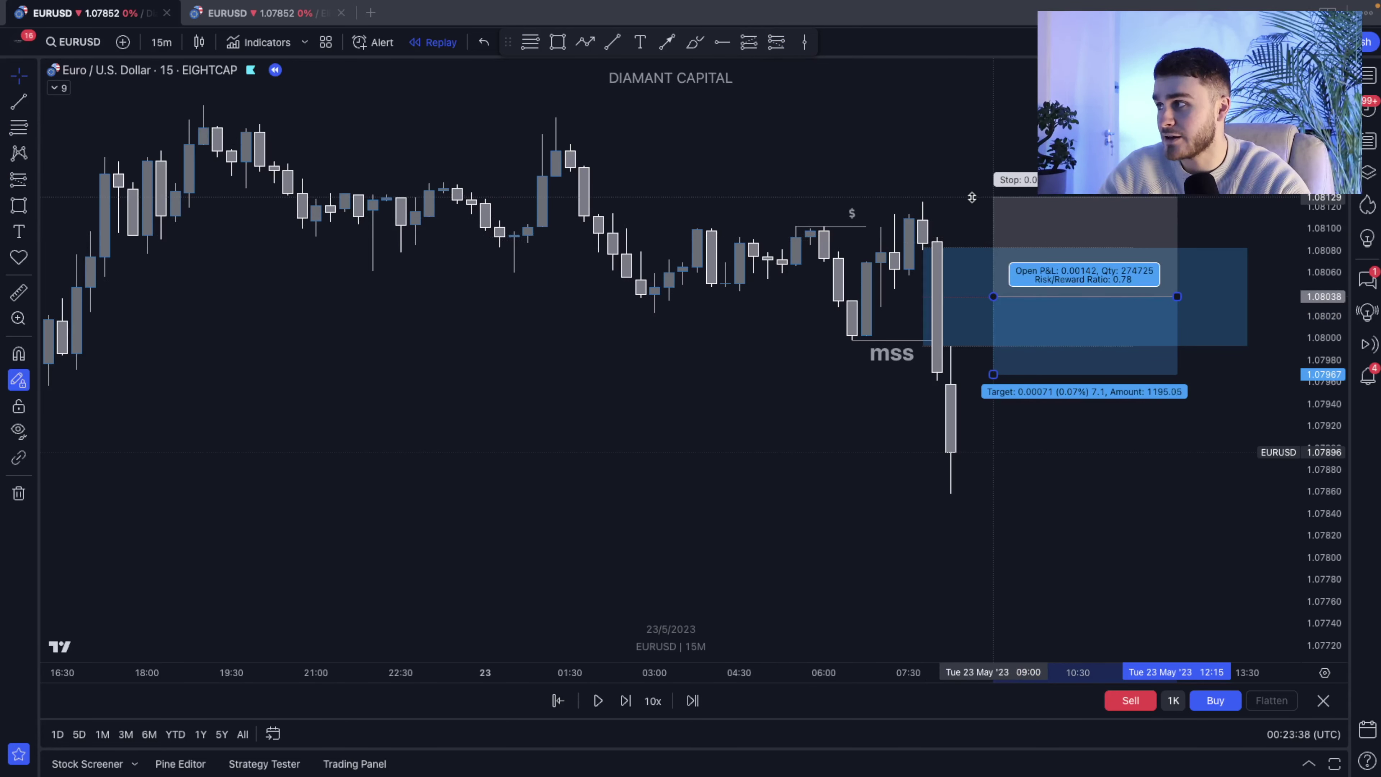
click(946, 204)
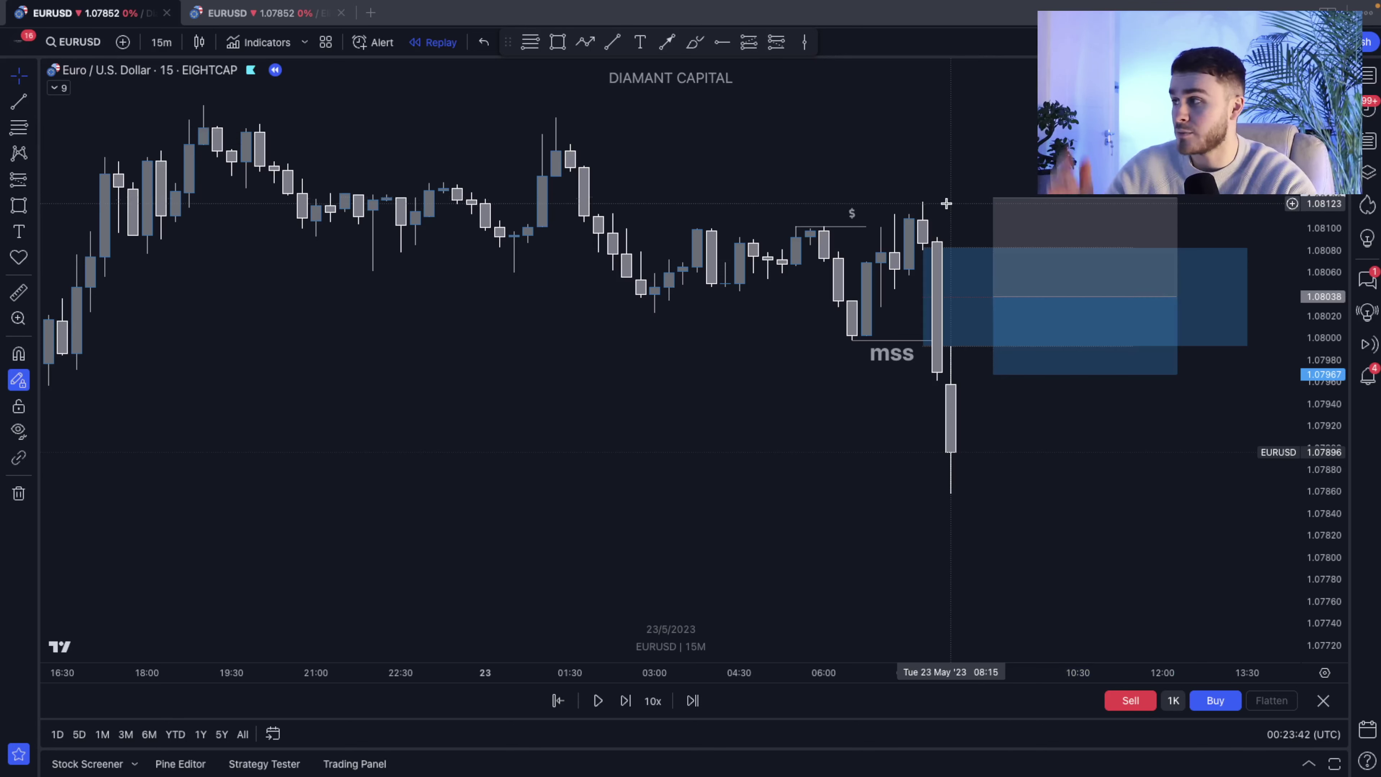
click(999, 365)
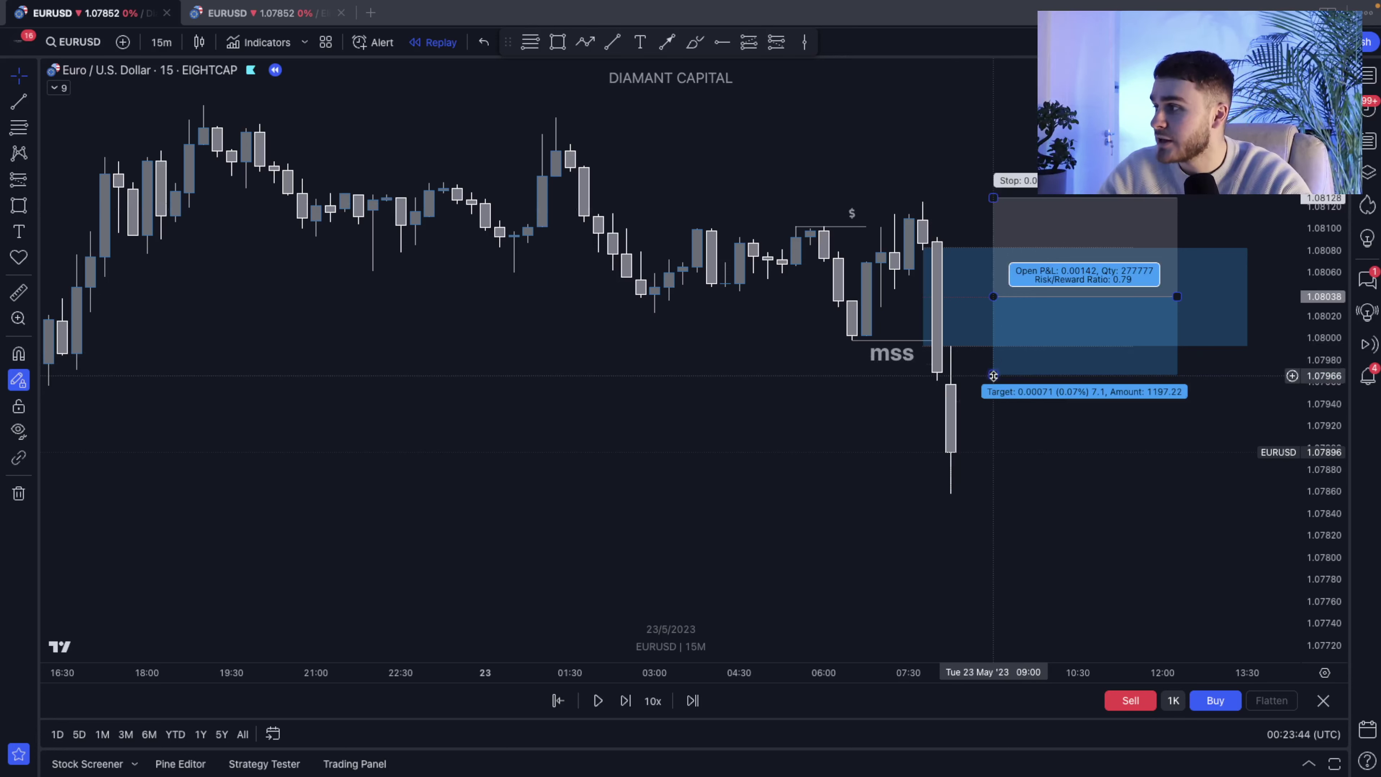
drag(993, 373, 996, 491)
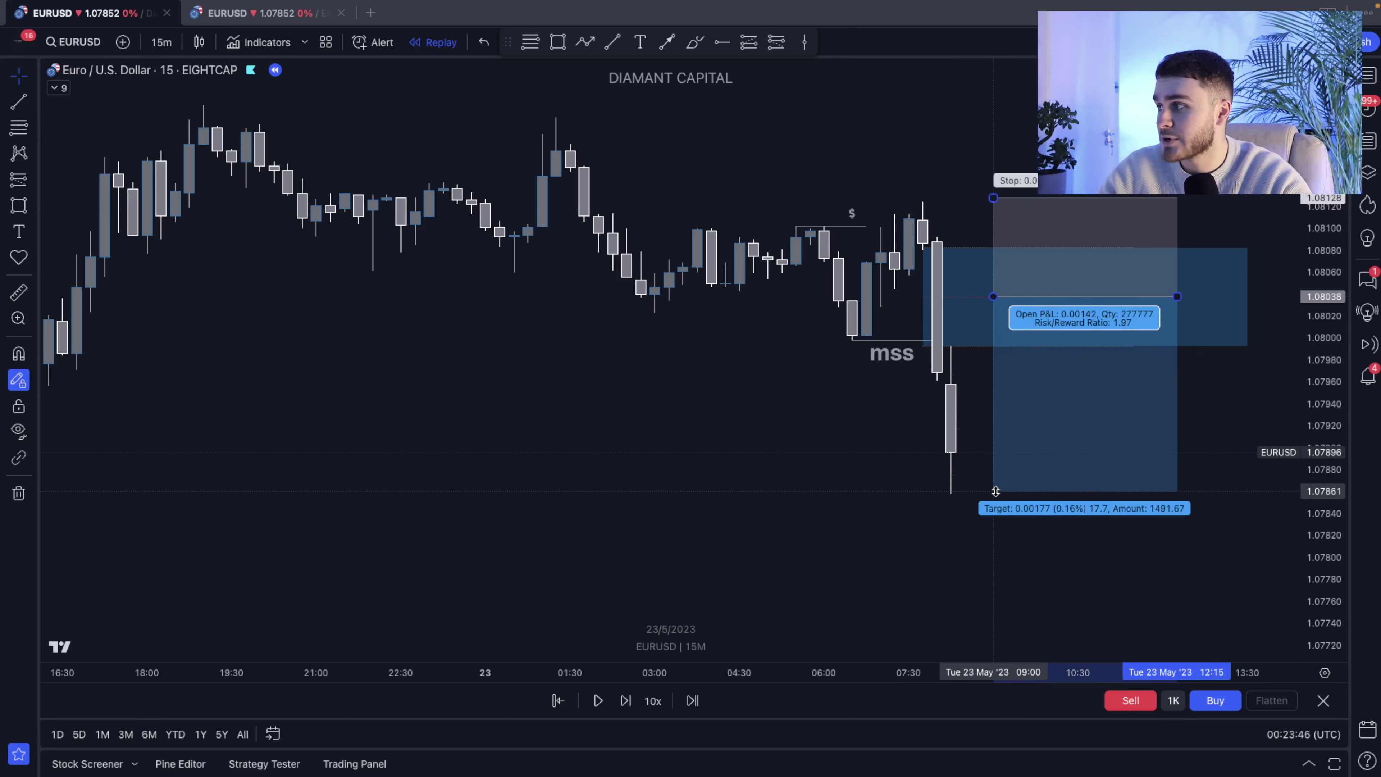
click(947, 511)
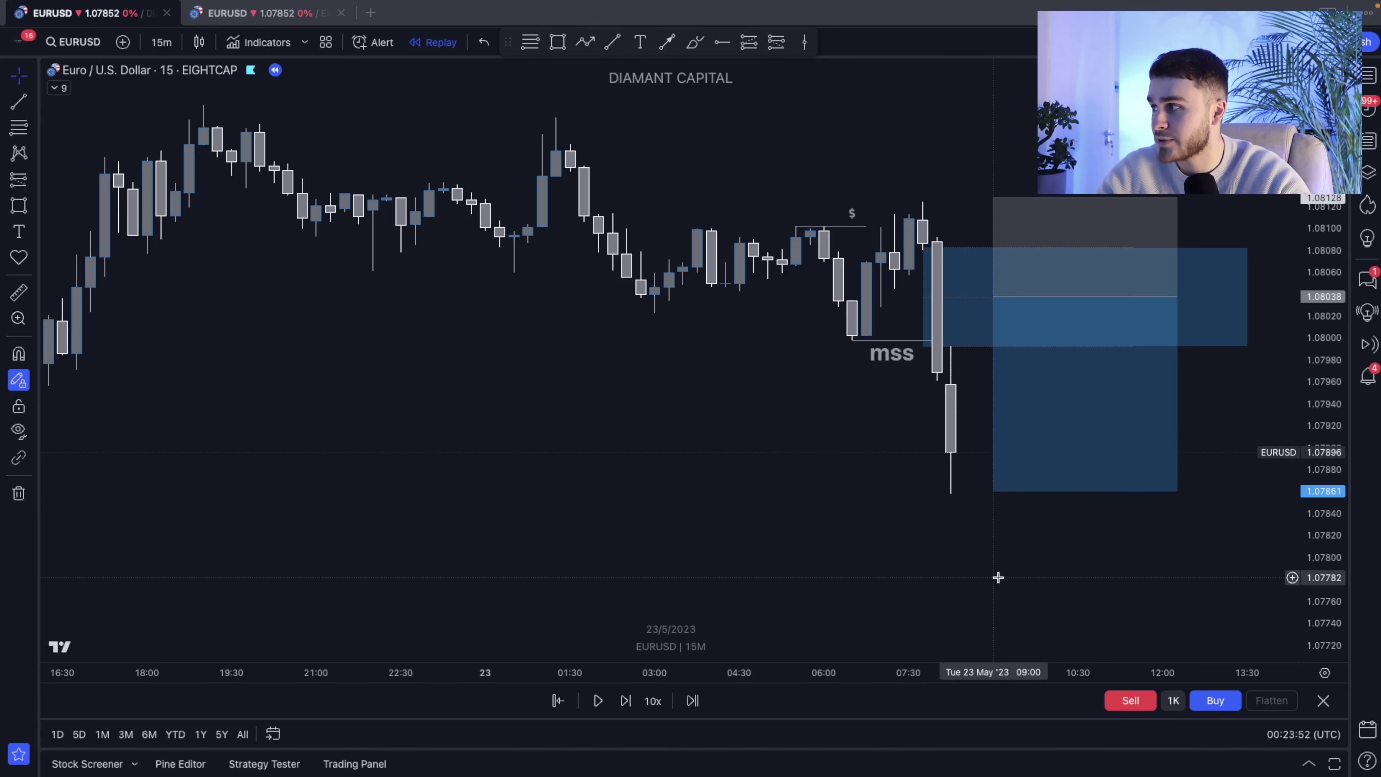
drag(995, 574, 879, 577)
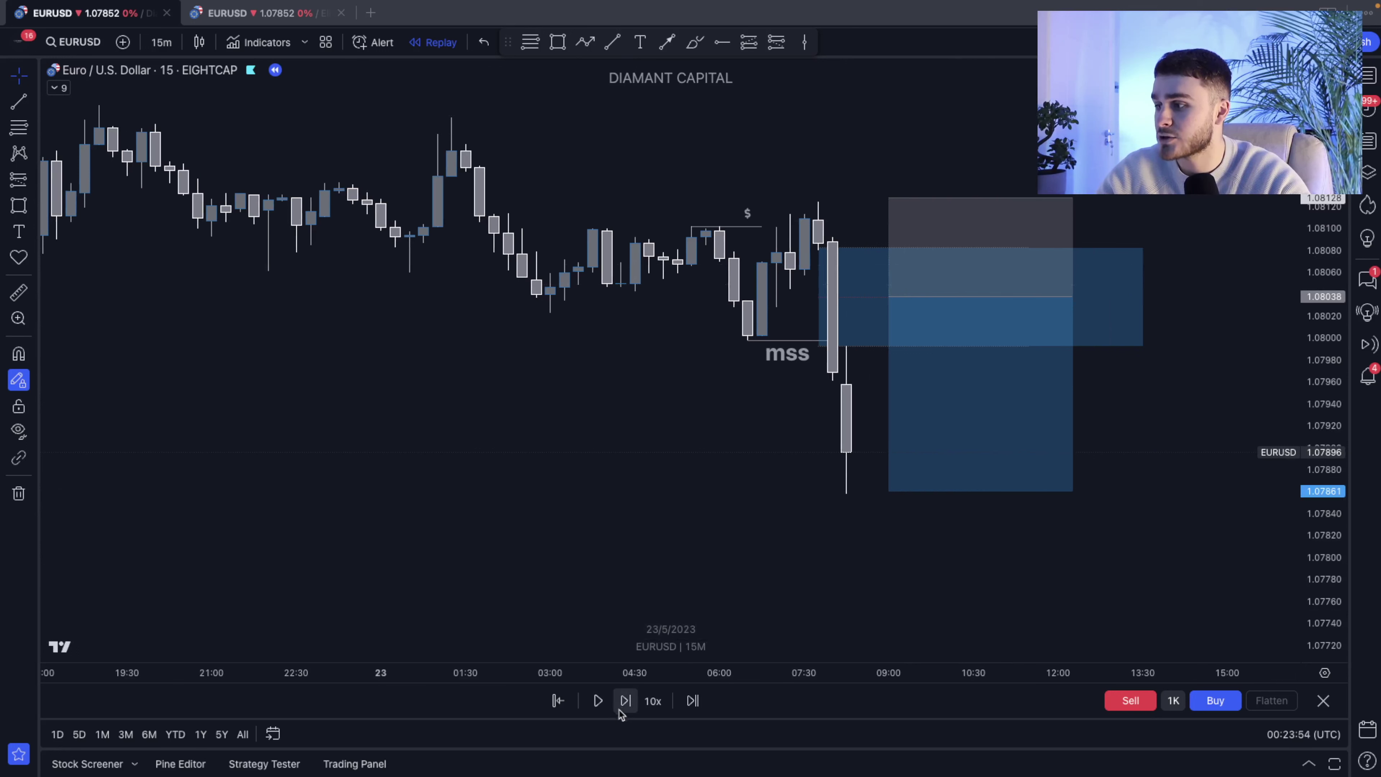
Step the replay forward ten bars until price falls through the 1.07861 target to about 1.0771
click(627, 702)
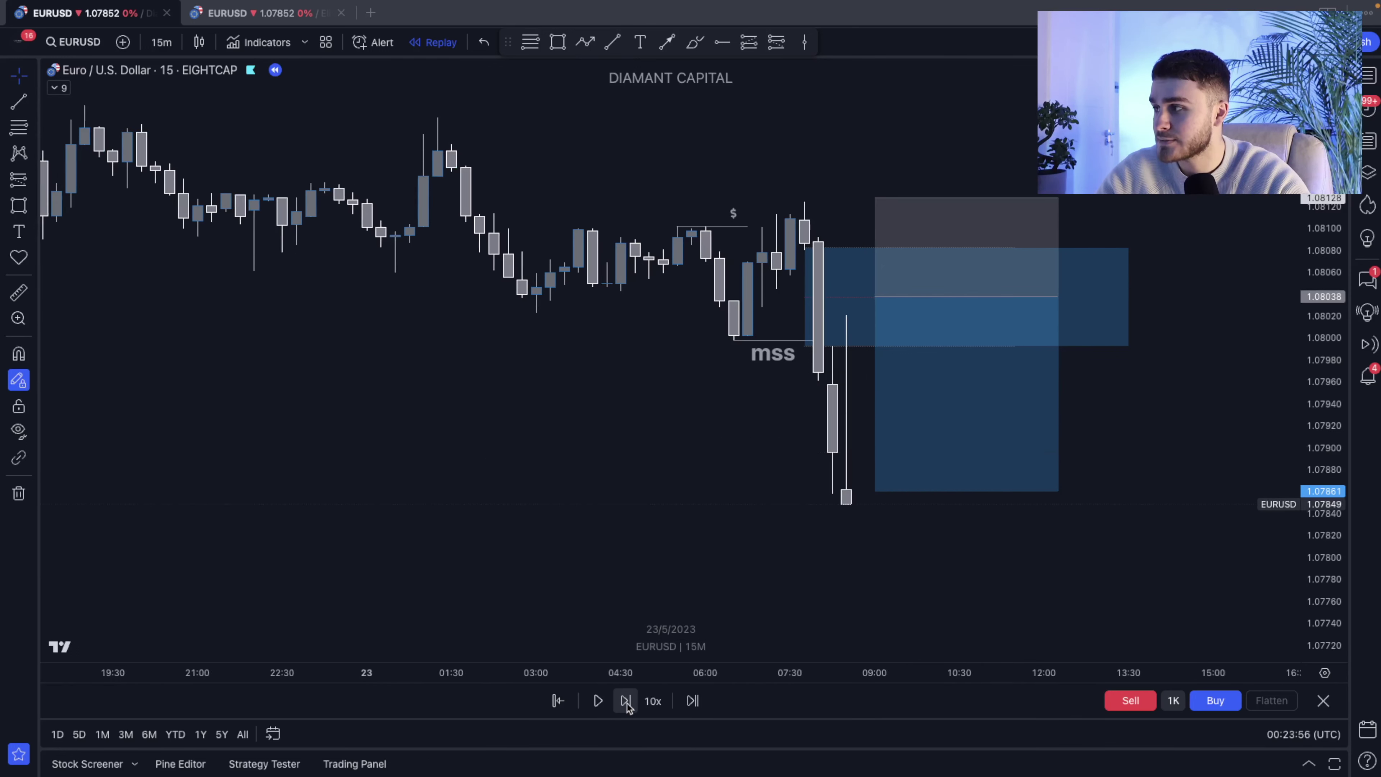
click(626, 702)
click(626, 702)
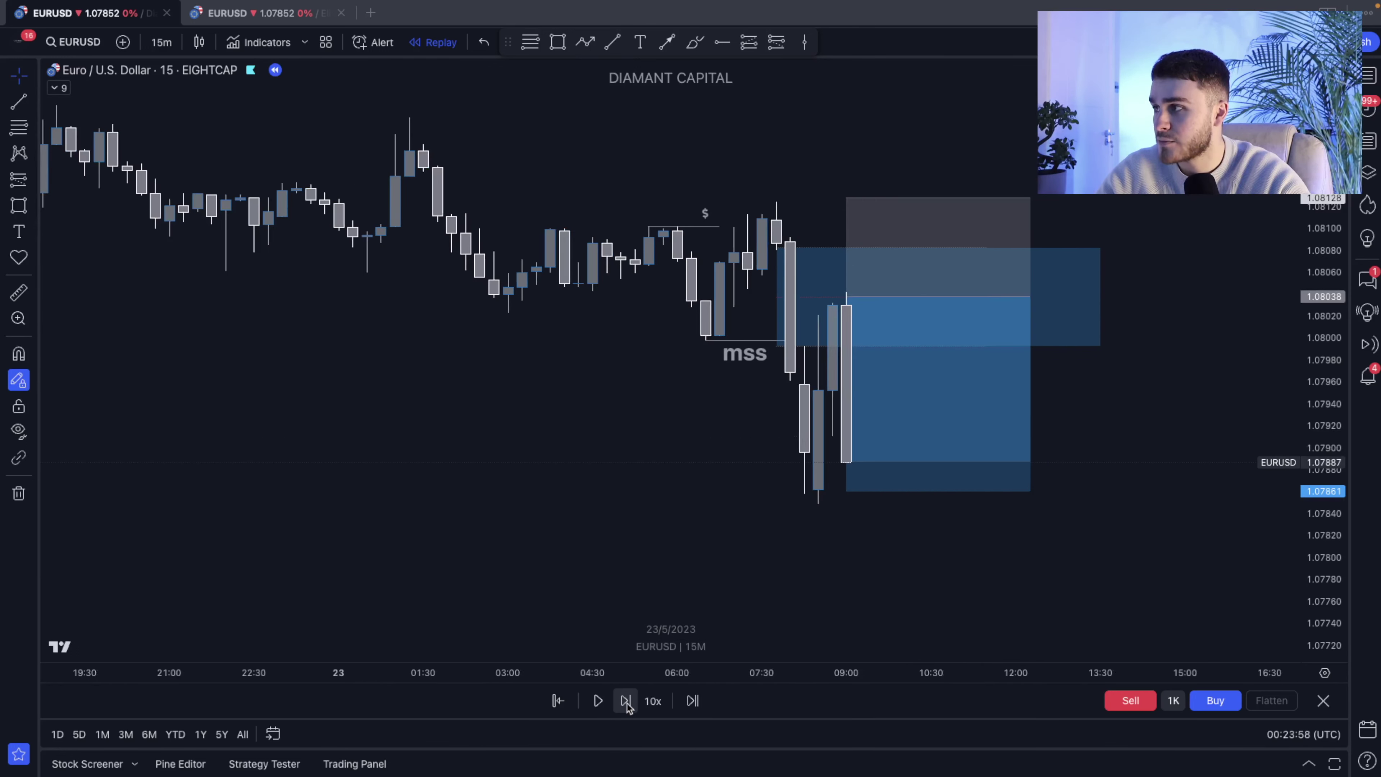
click(627, 702)
click(626, 702)
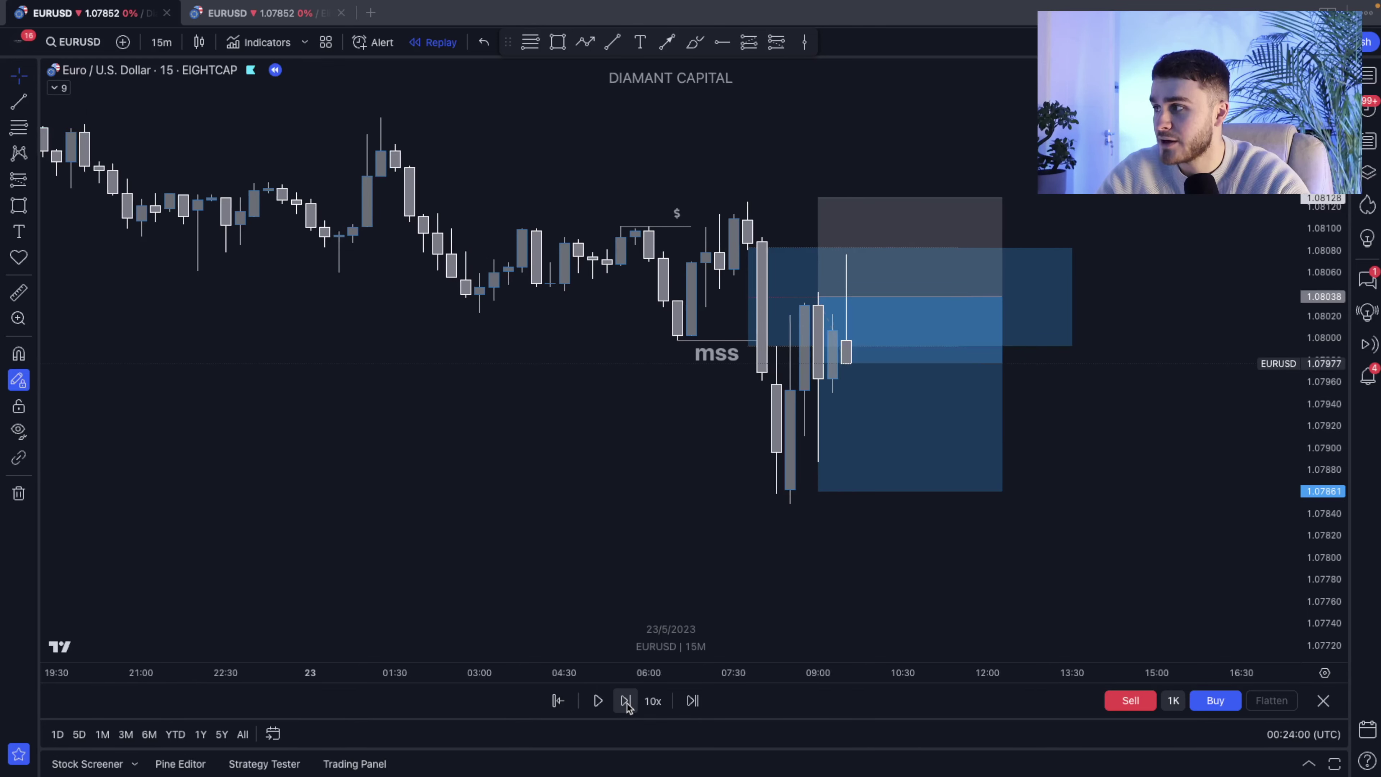
click(626, 701)
click(626, 702)
click(627, 702)
click(627, 702)
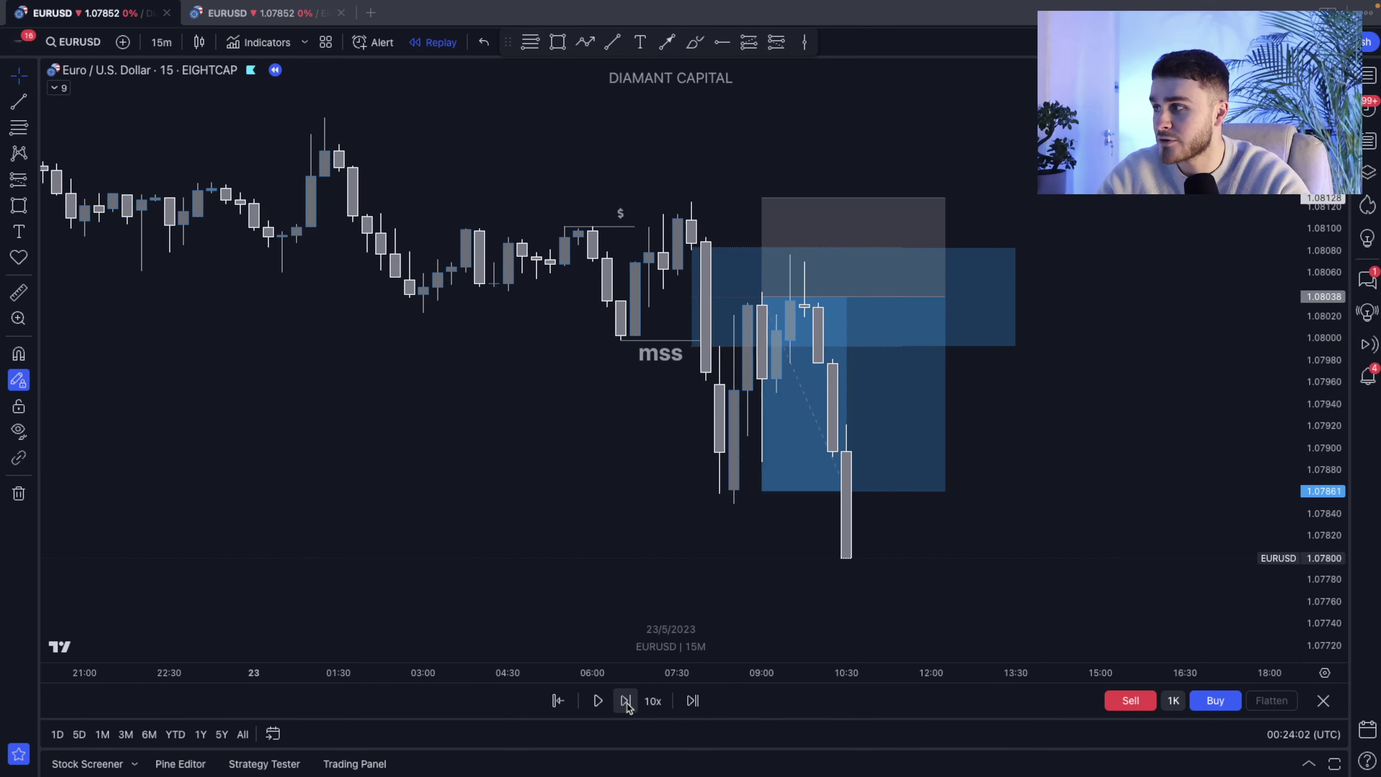
click(627, 702)
click(626, 702)
click(627, 702)
drag(728, 523, 750, 439)
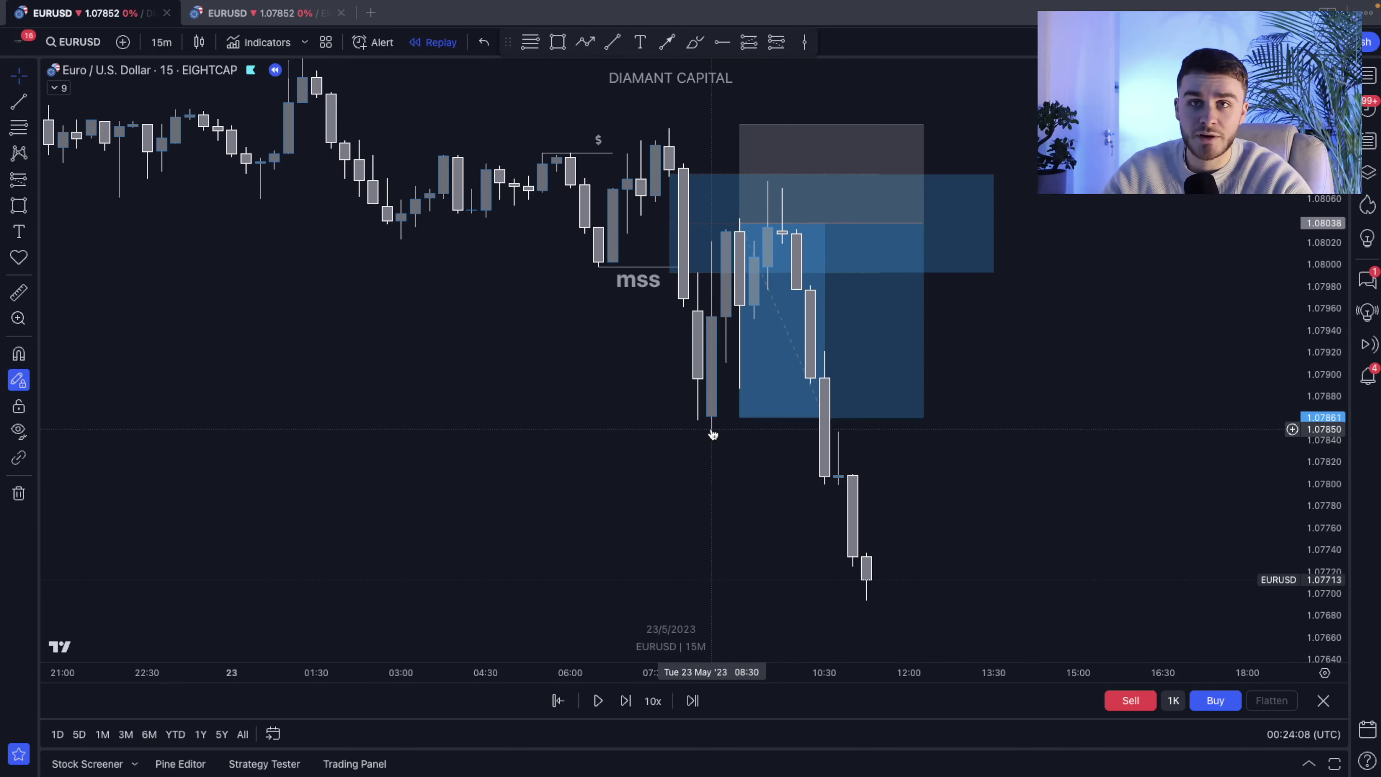
Zoom out and stretch the small fair value gap box out to the latest candles
scroll(796, 463, down, 5)
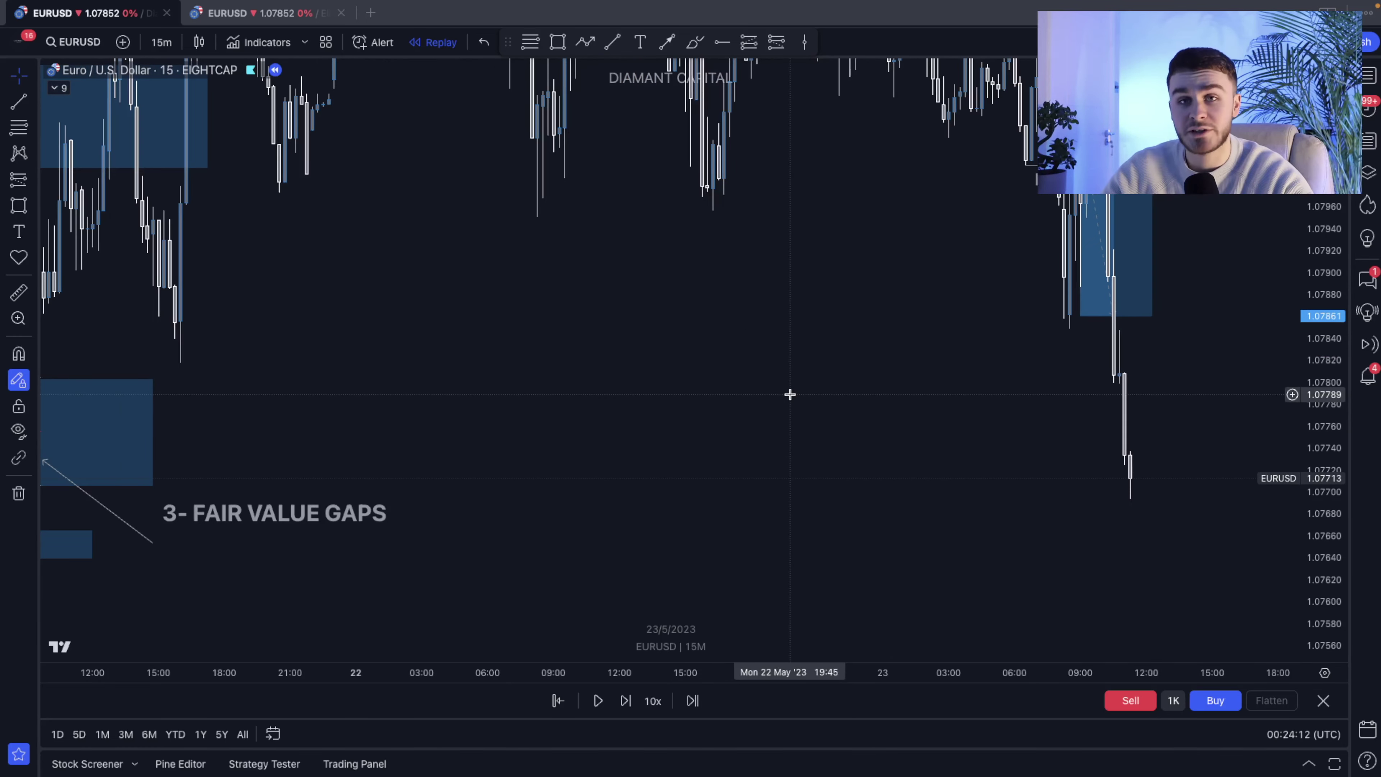
scroll(790, 394, down, 5)
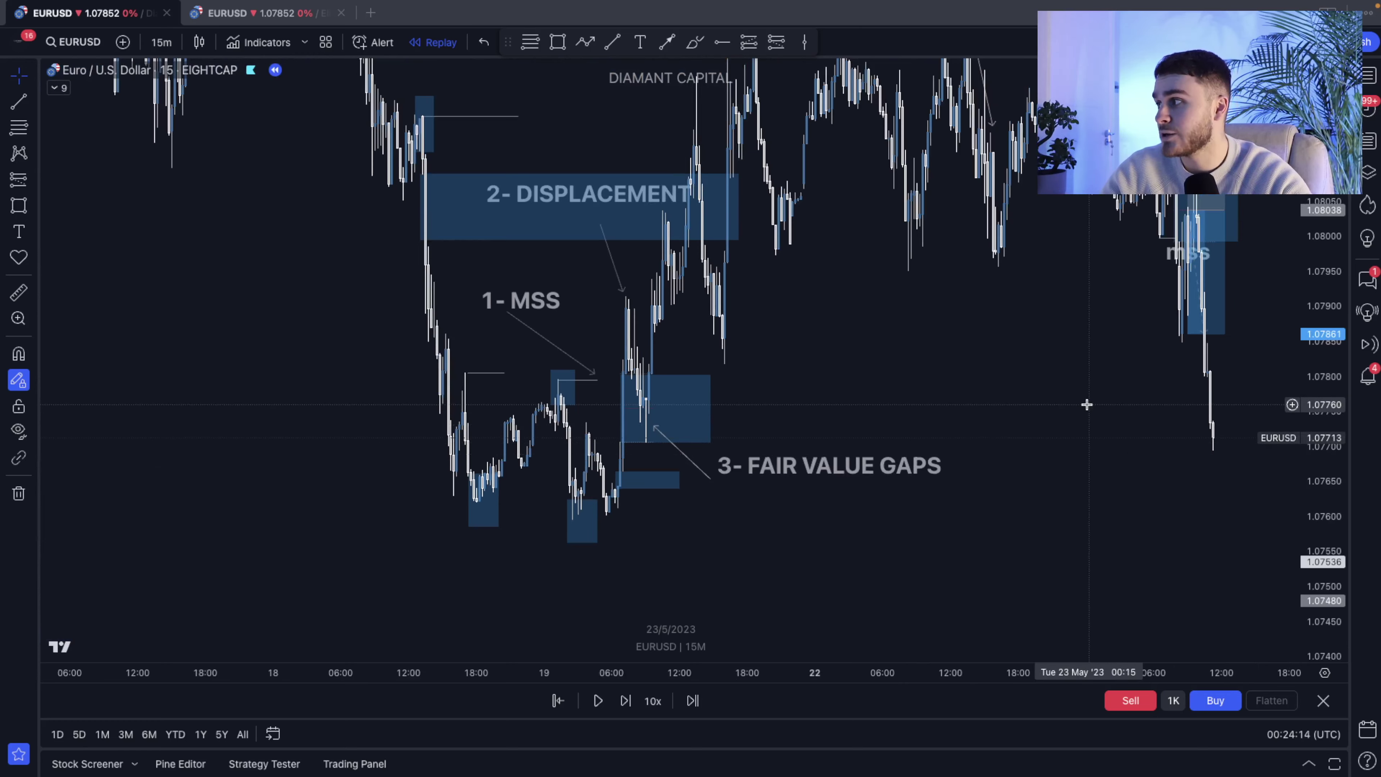
scroll(1088, 404, up, 5)
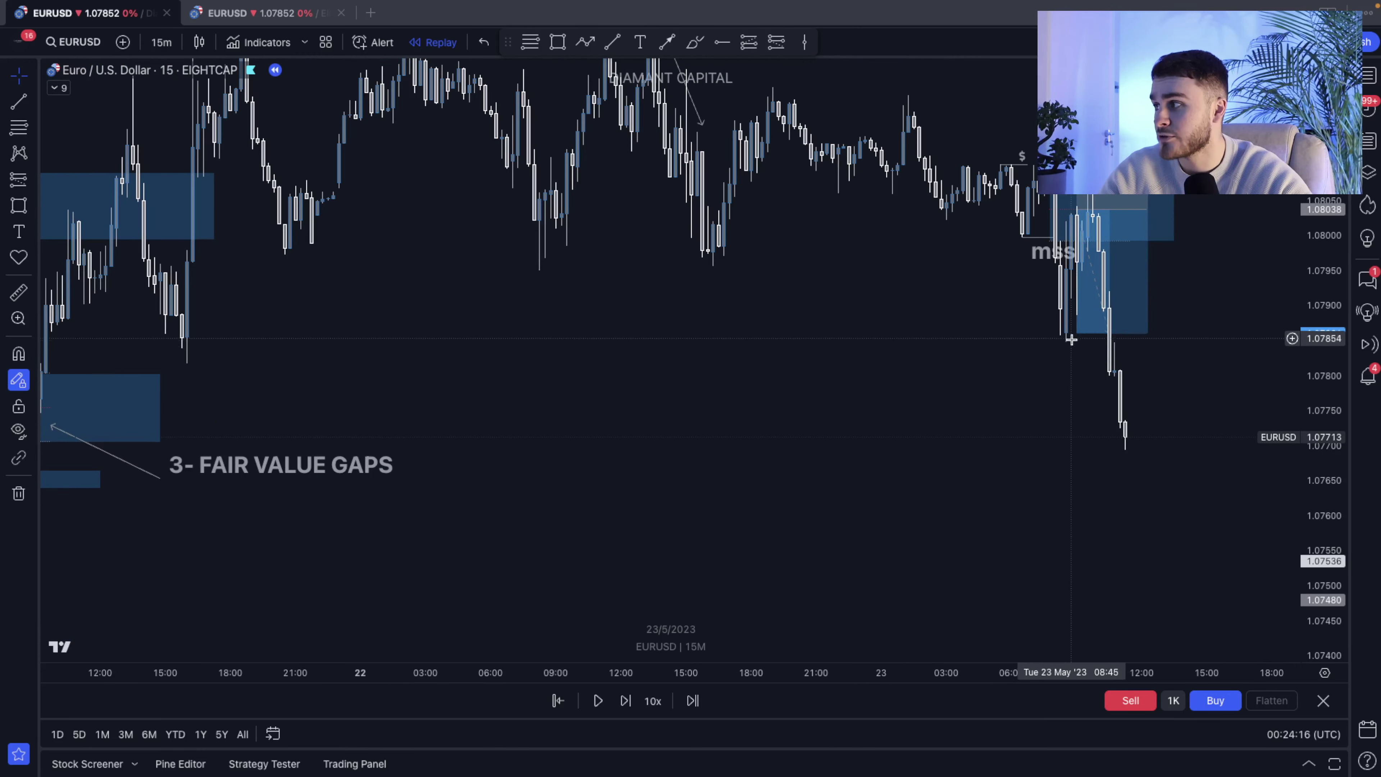
scroll(931, 383, down, 5)
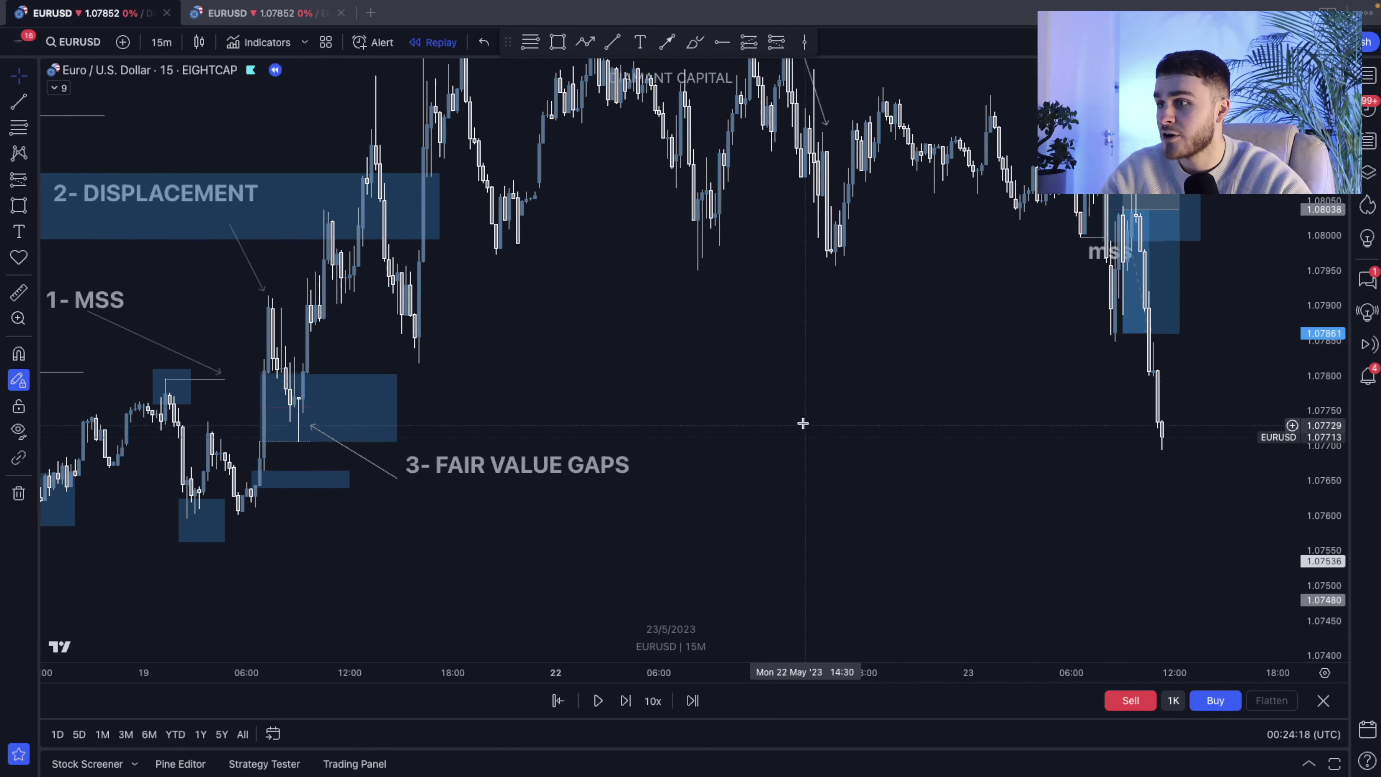
drag(800, 419, 782, 394)
click(333, 451)
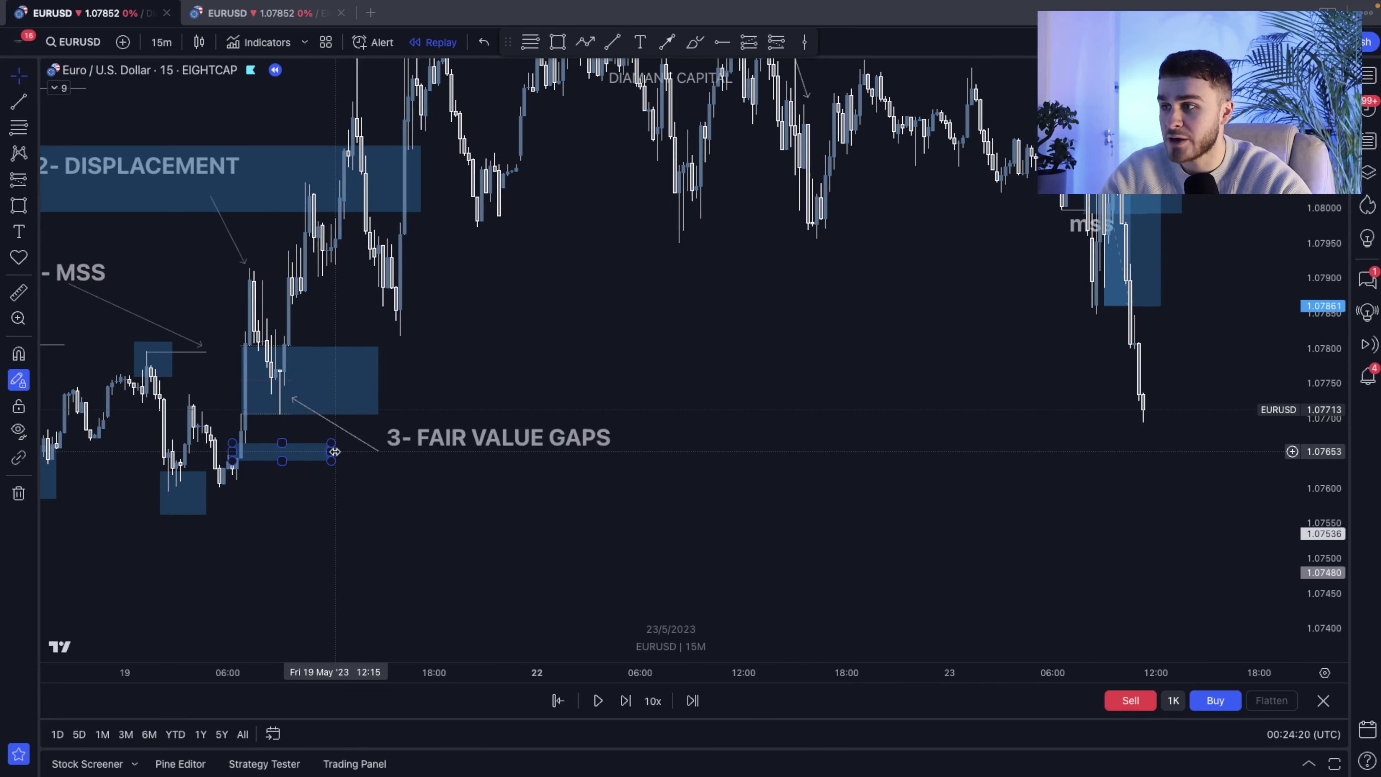
drag(332, 451, 1300, 451)
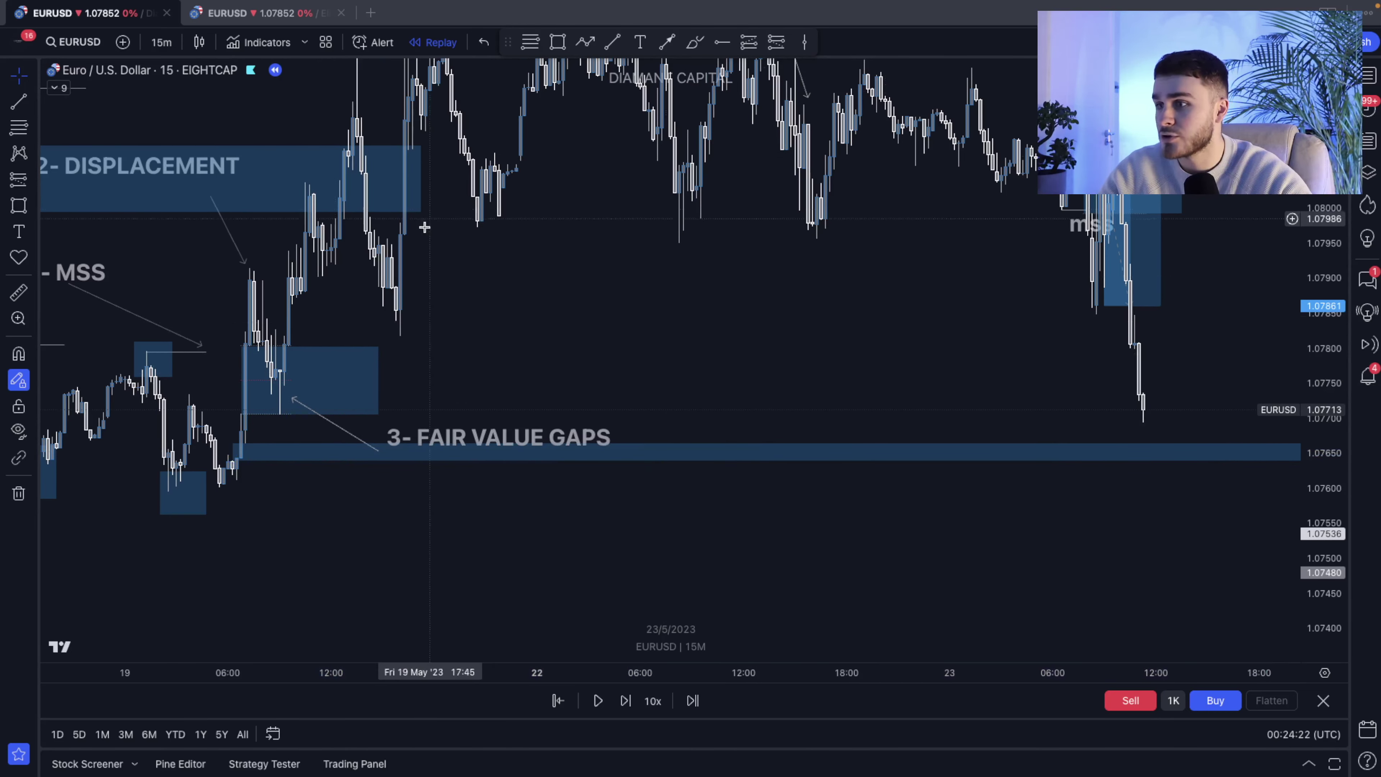
Draw a horizontal line near 1.0760 just below the gap box
click(169, 491)
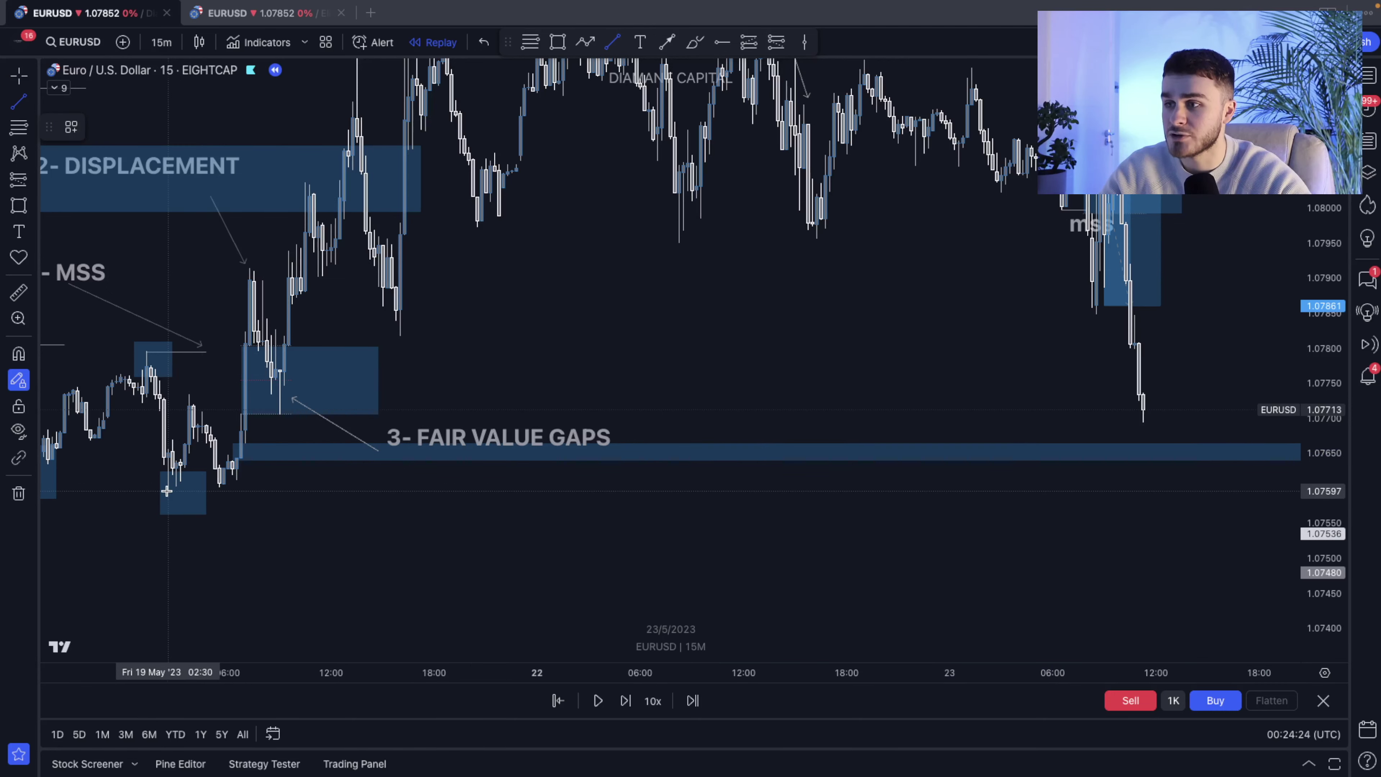
click(1229, 491)
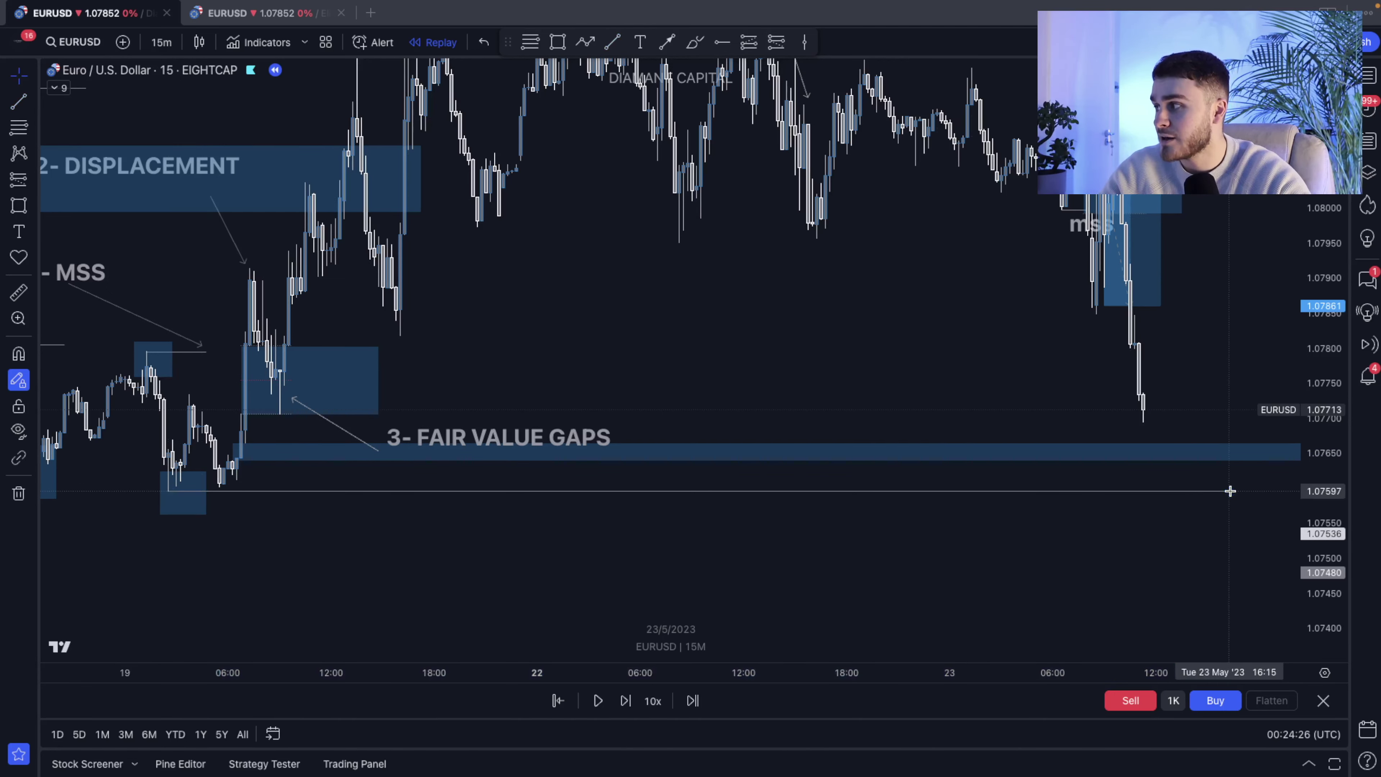
drag(1180, 379, 1078, 423)
scroll(1078, 423, down, 3)
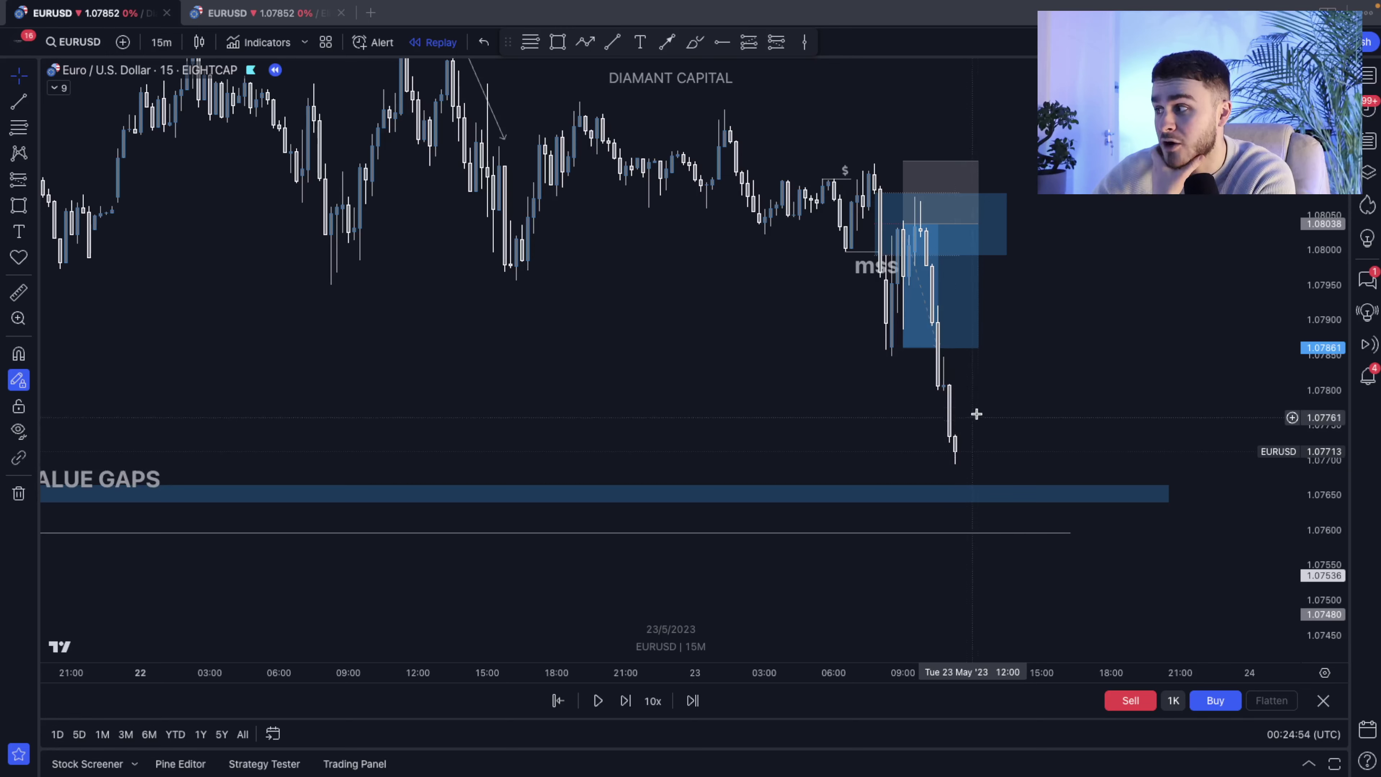
Step the replay bar by bar until price tags the 1.0760 line and rebounds to about 1.0778
click(626, 702)
click(626, 702)
click(625, 702)
click(625, 702)
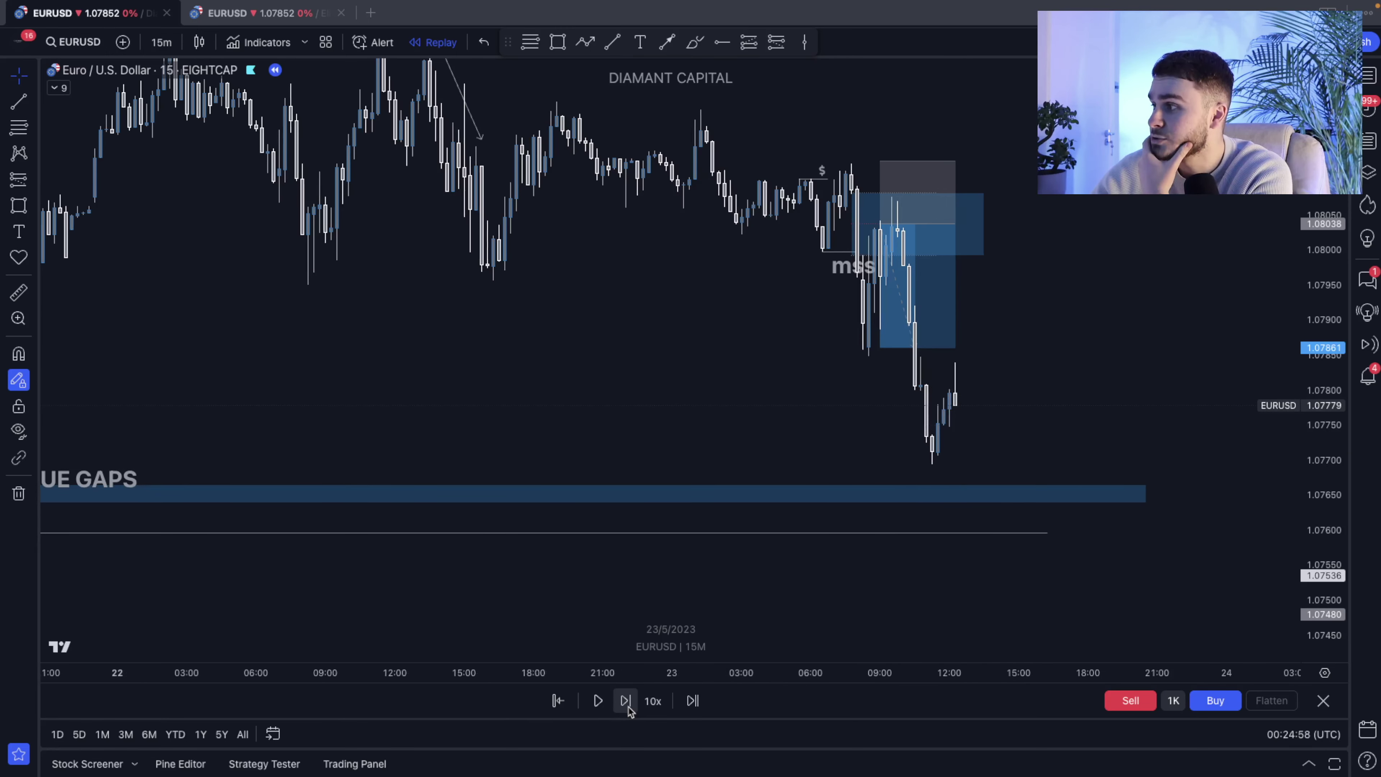
click(627, 704)
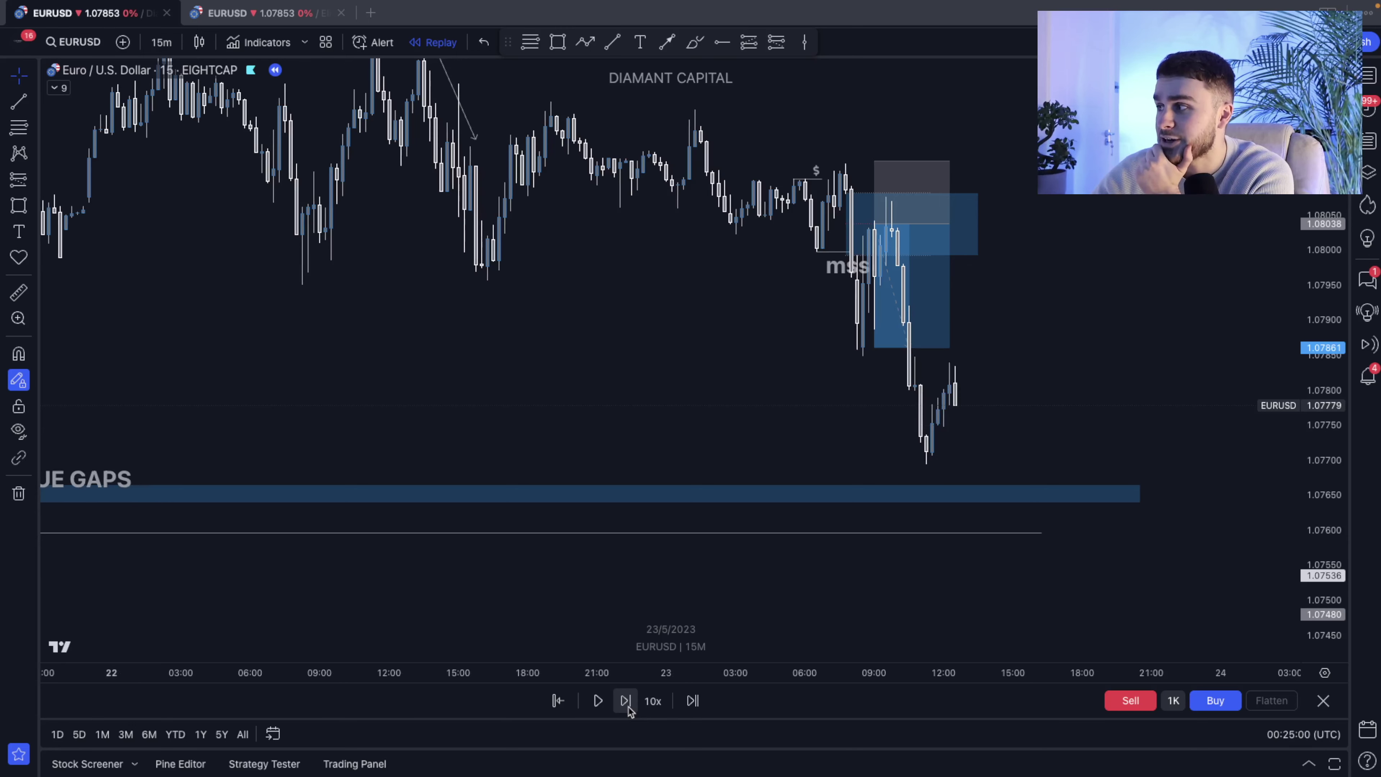
click(626, 702)
click(627, 704)
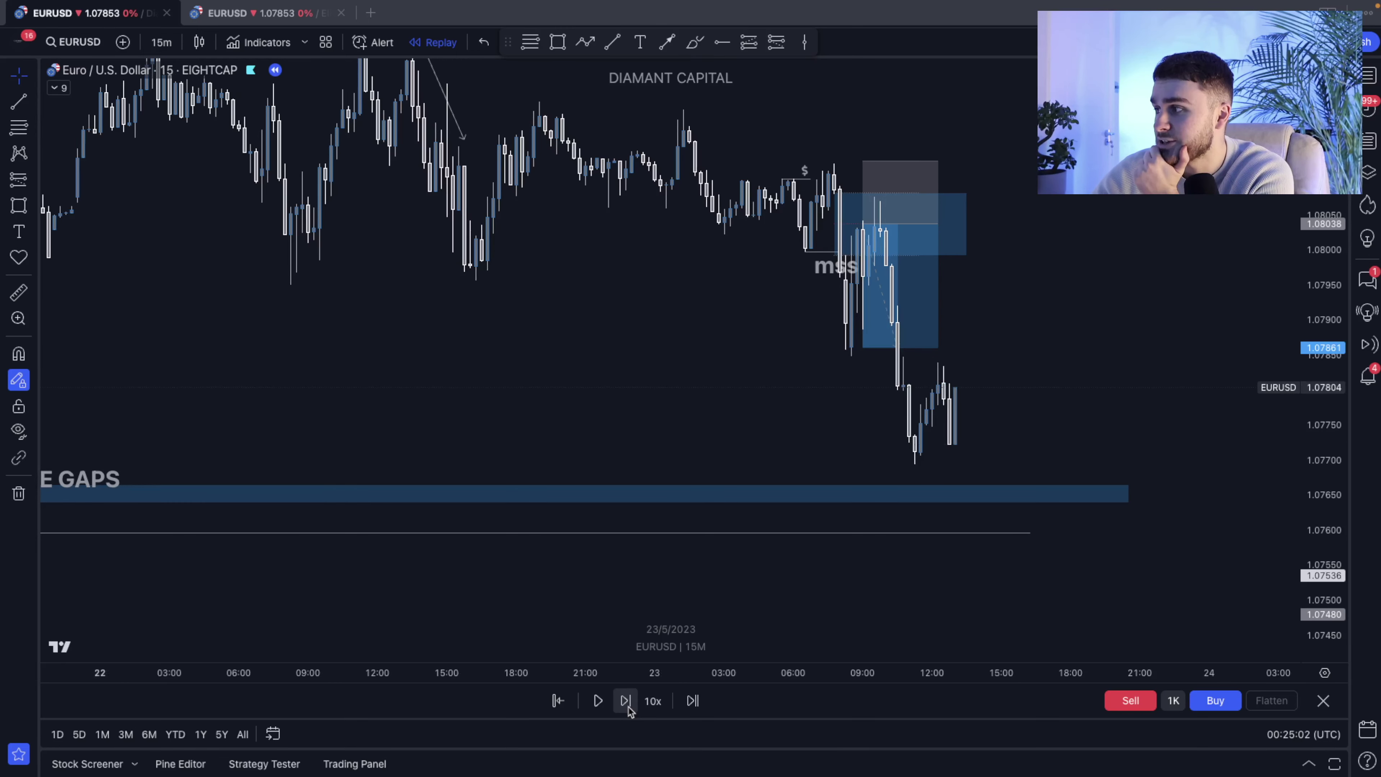
click(627, 704)
click(626, 704)
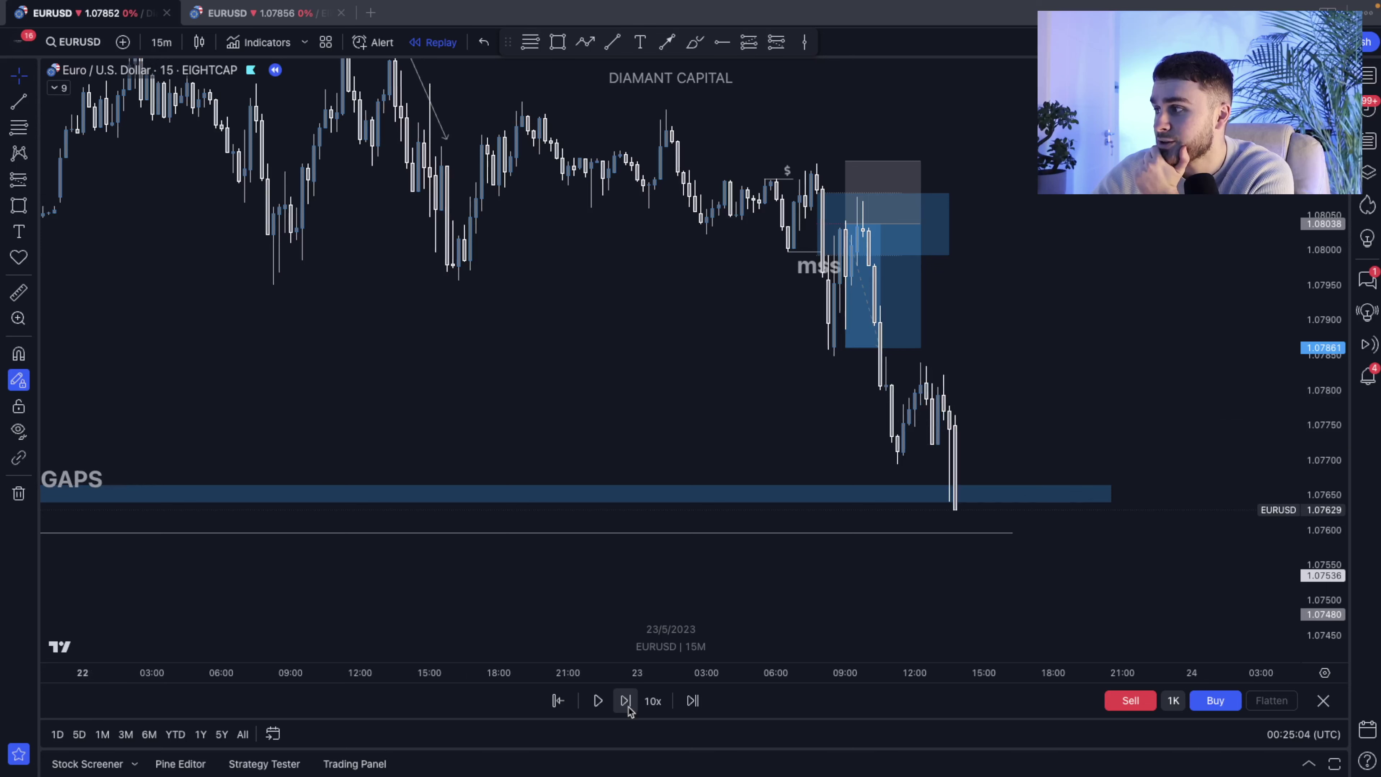
click(626, 704)
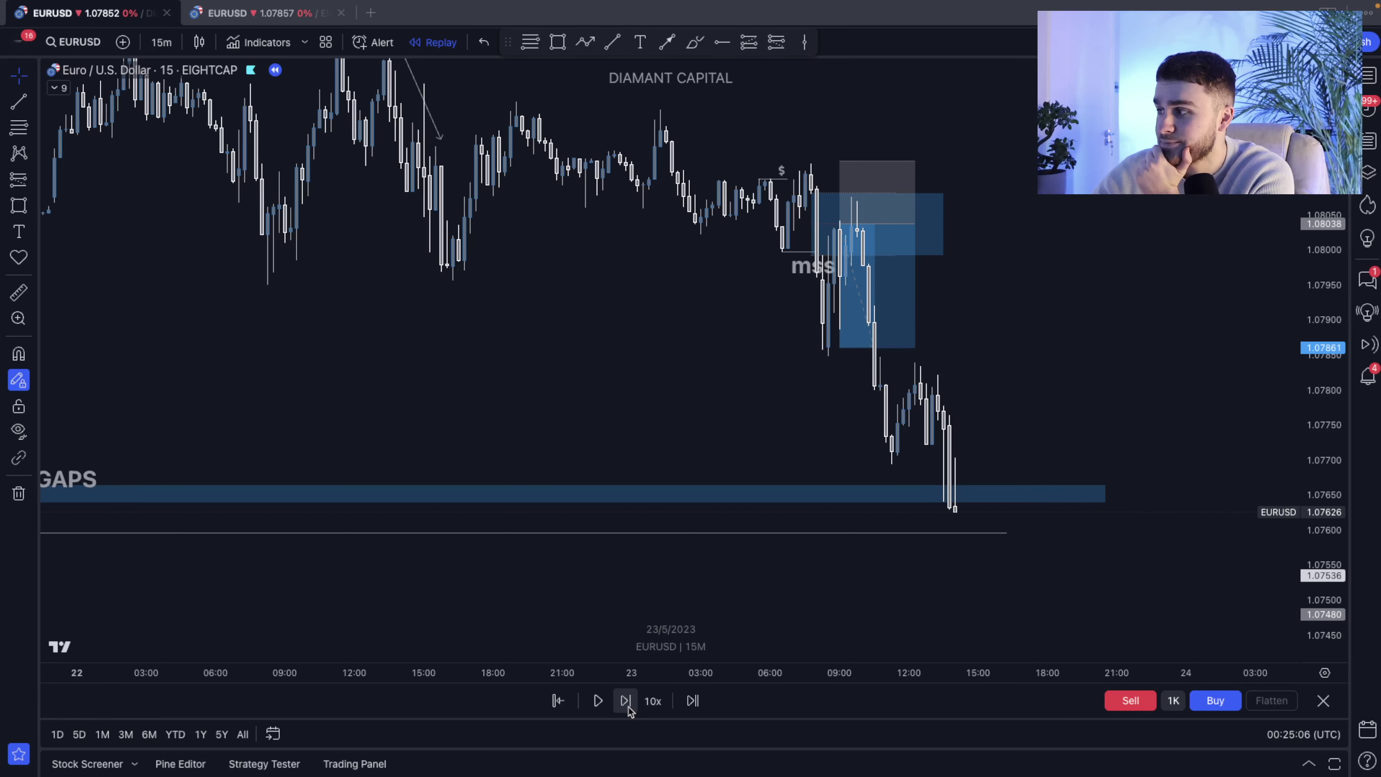
click(627, 704)
key(shift+Right)
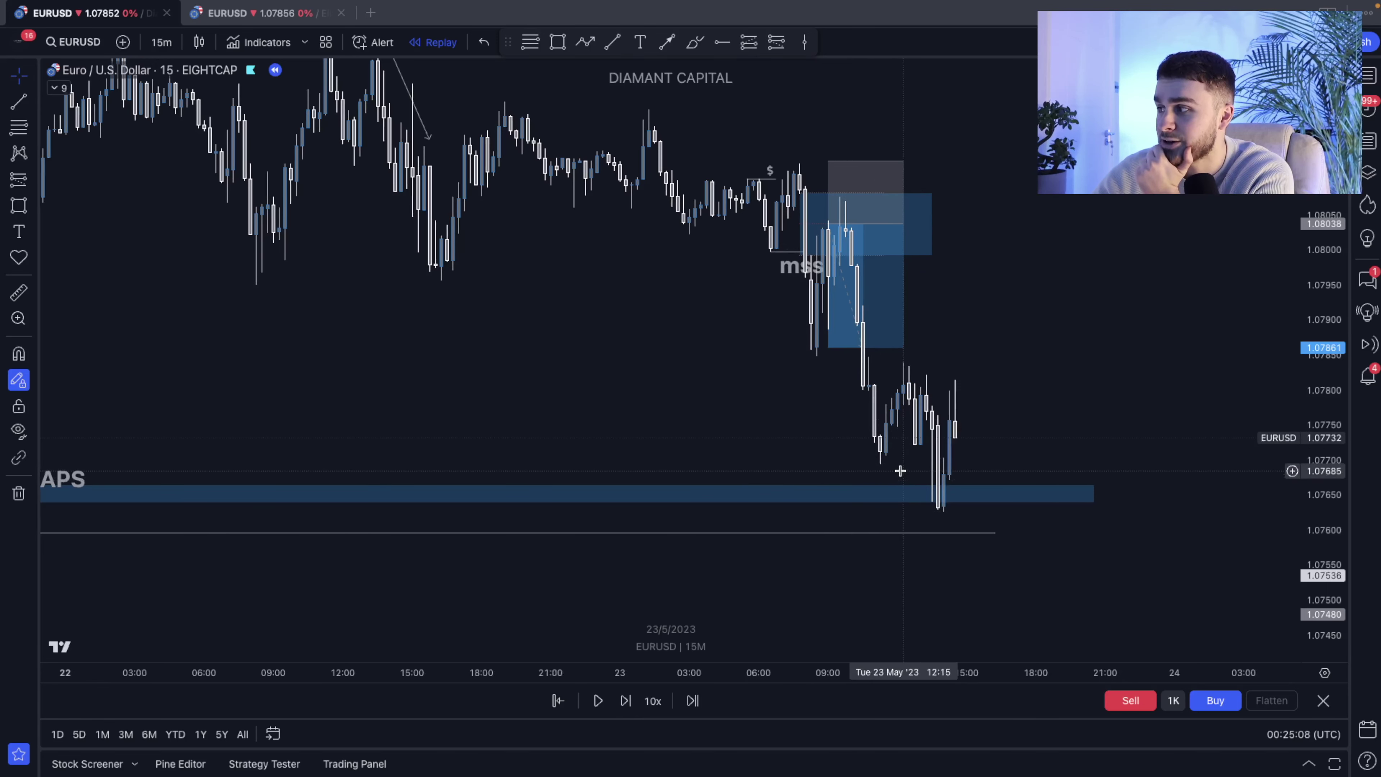
key(shift+Right)
key(shift+Right)
key(shift+Right)
key(shift+Right)
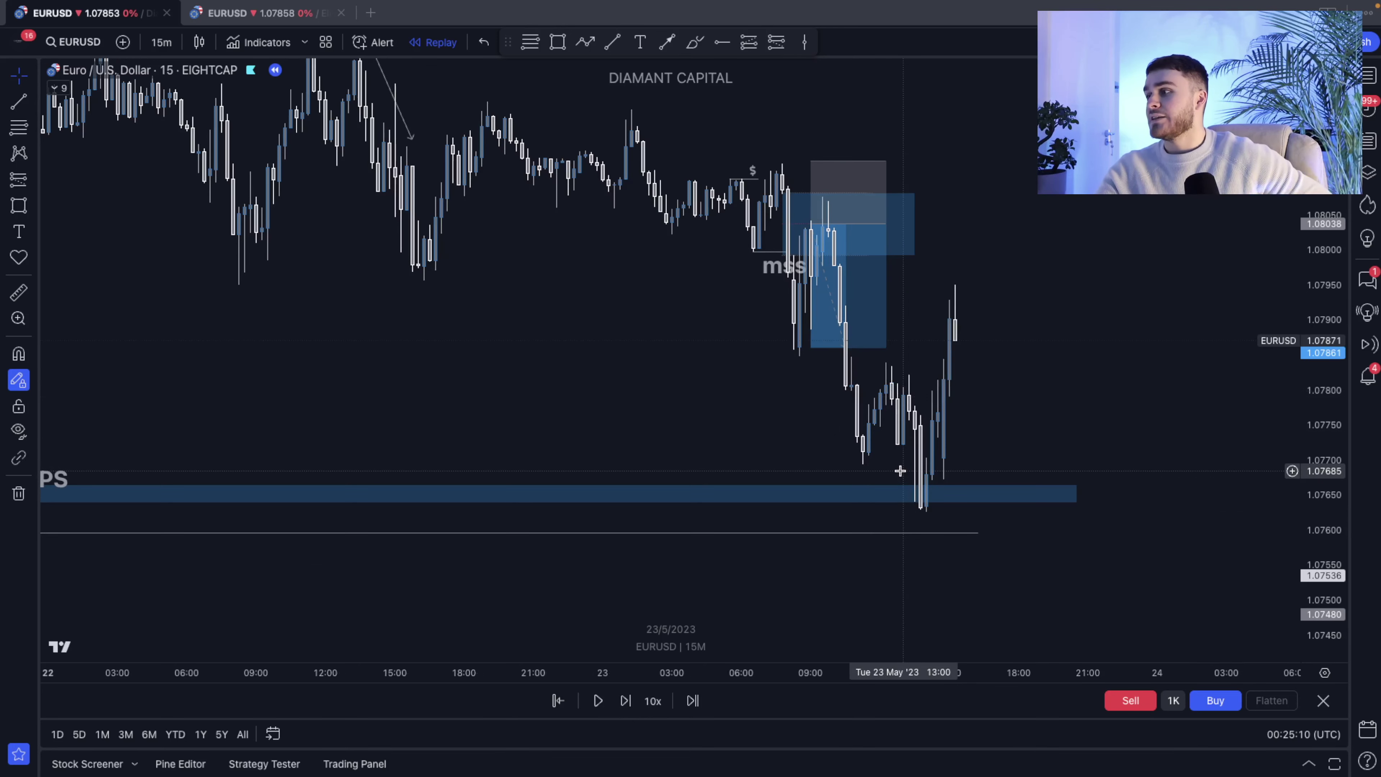
key(shift+Right)
key(shift+Right)
key(shift+Right)
key(shift+Right)
key(shift+Right)
key(shift+Right)
key(shift+Right)
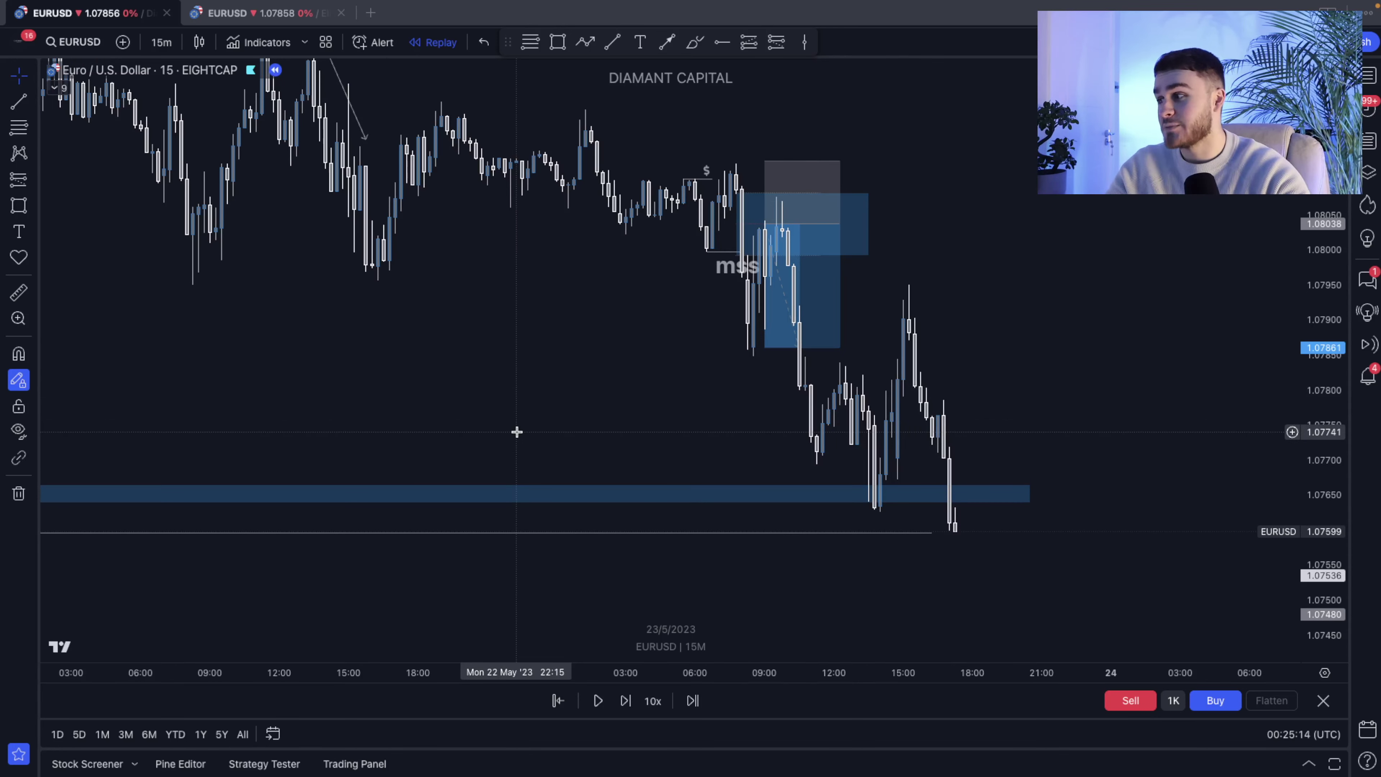
key(shift+Right)
key(shift+Right)
key(shift+Right)
key(shift+Right)
key(shift+Right)
key(shift+Right)
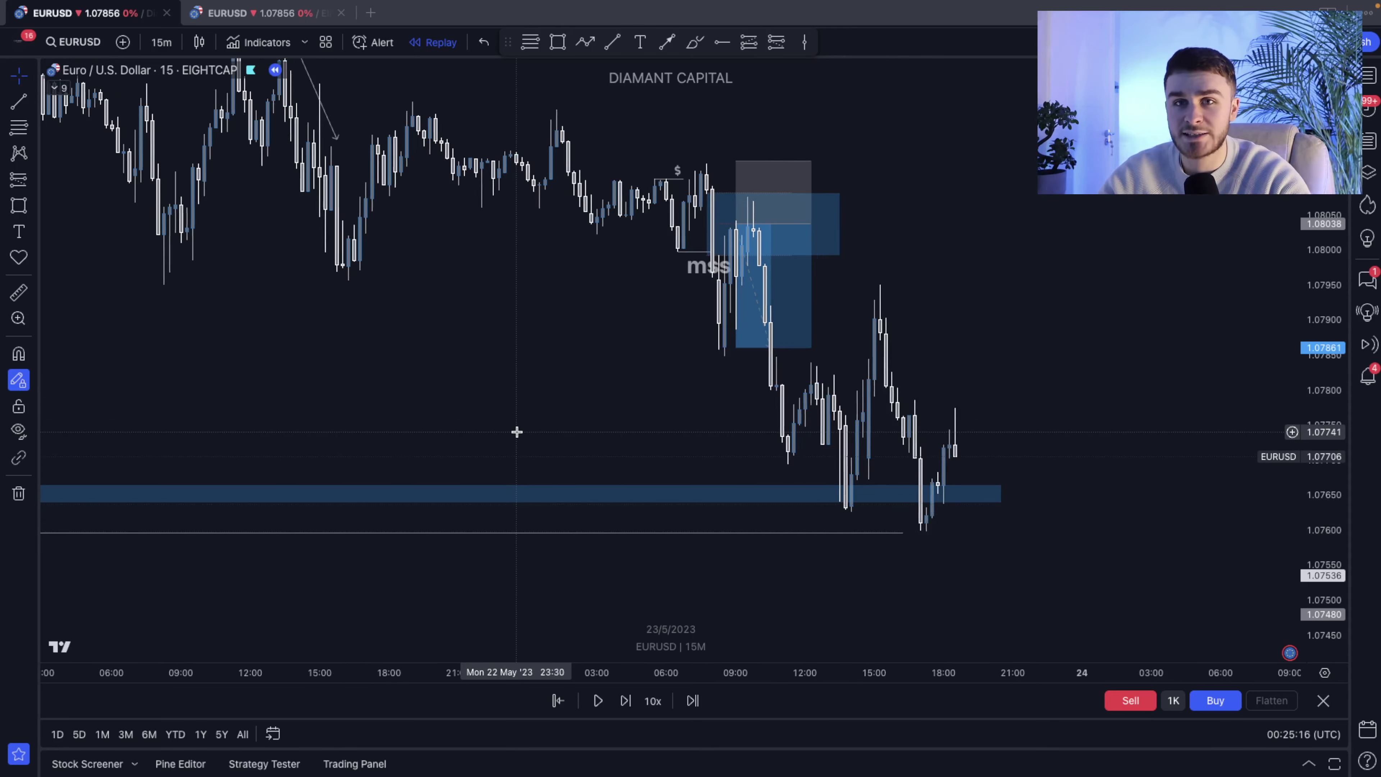
key(shift+Right)
key(shift+Right)
key(shift+Right)
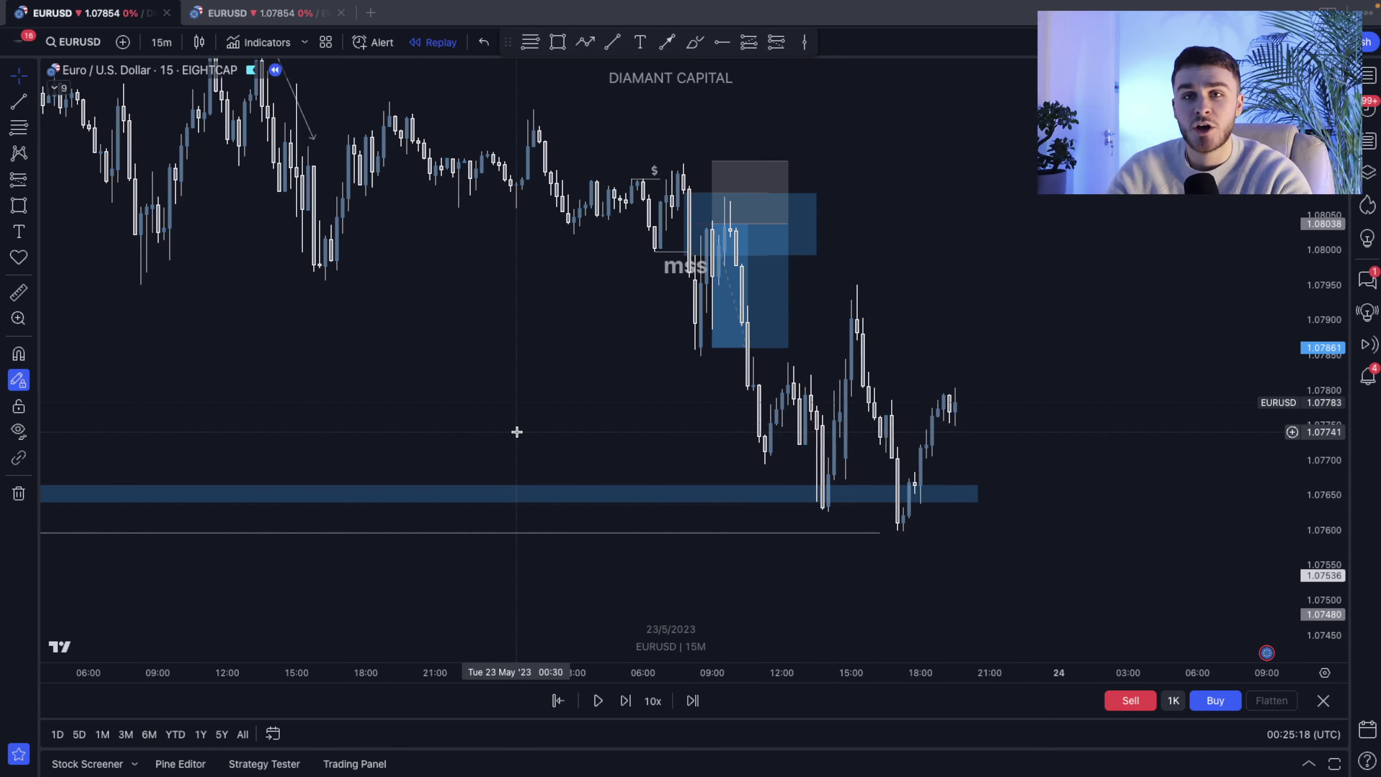